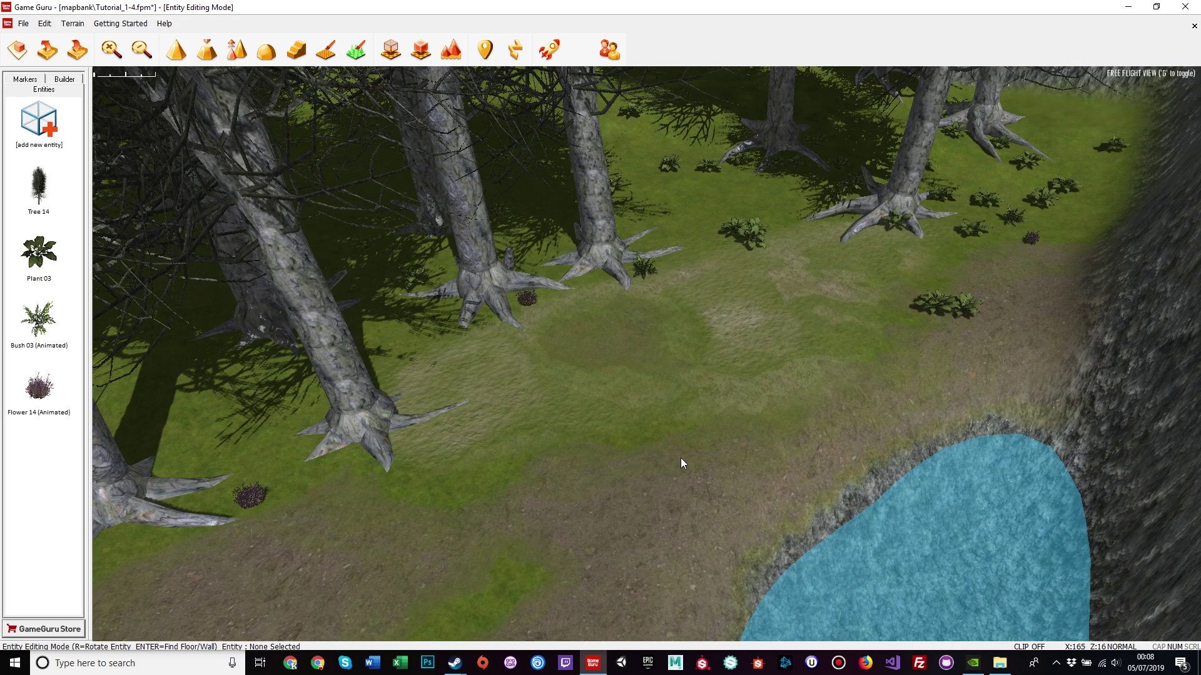
- Examine the grassy clearing between the trees and the water for a place to put a building
right_click_drag(681, 457, 736, 460)
key("w")
key("s")
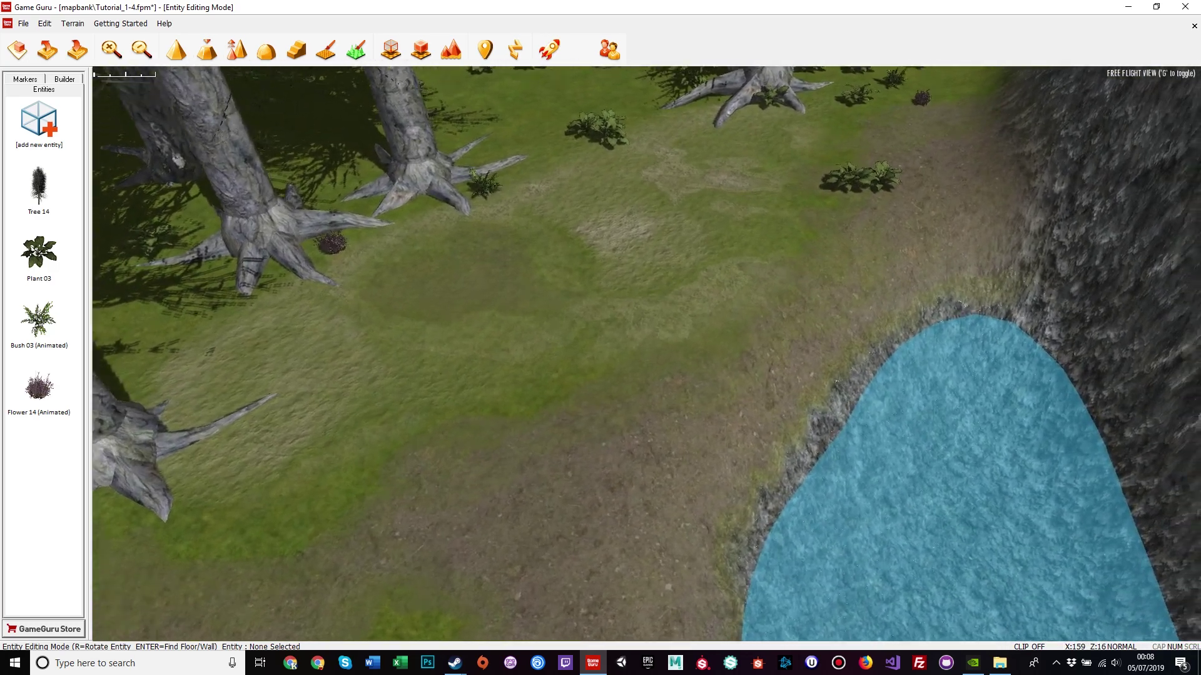
key("w")
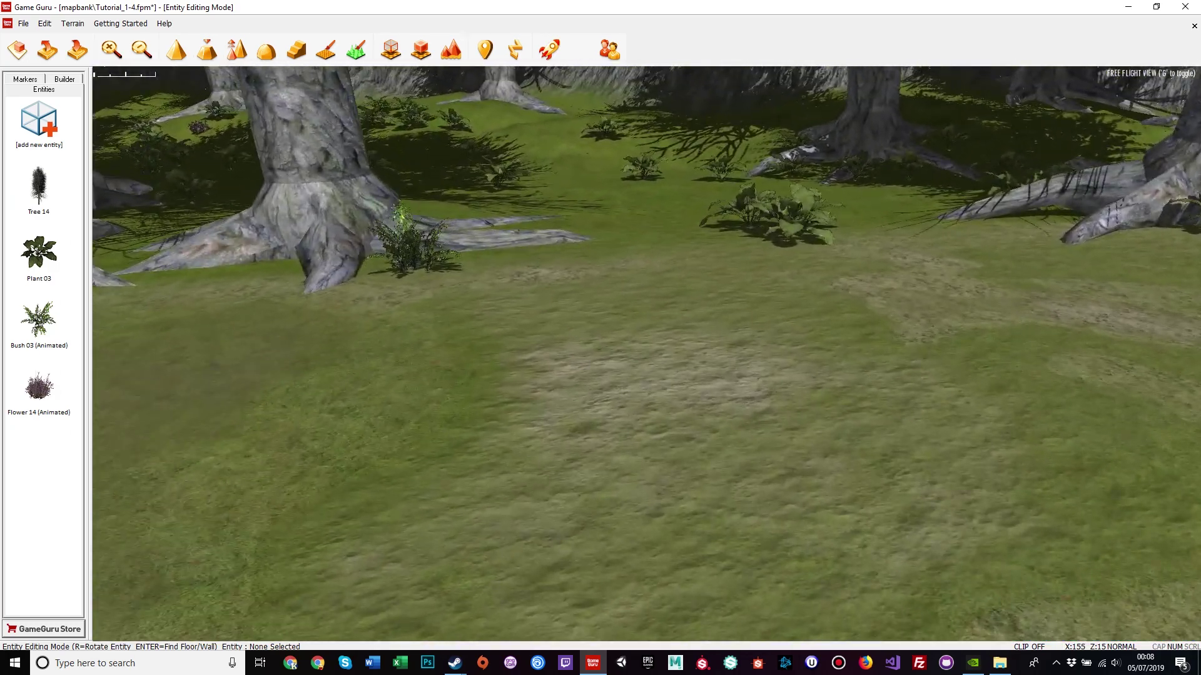
key("s")
key("s")
right_click_drag(736, 460, 675, 465)
key("s")
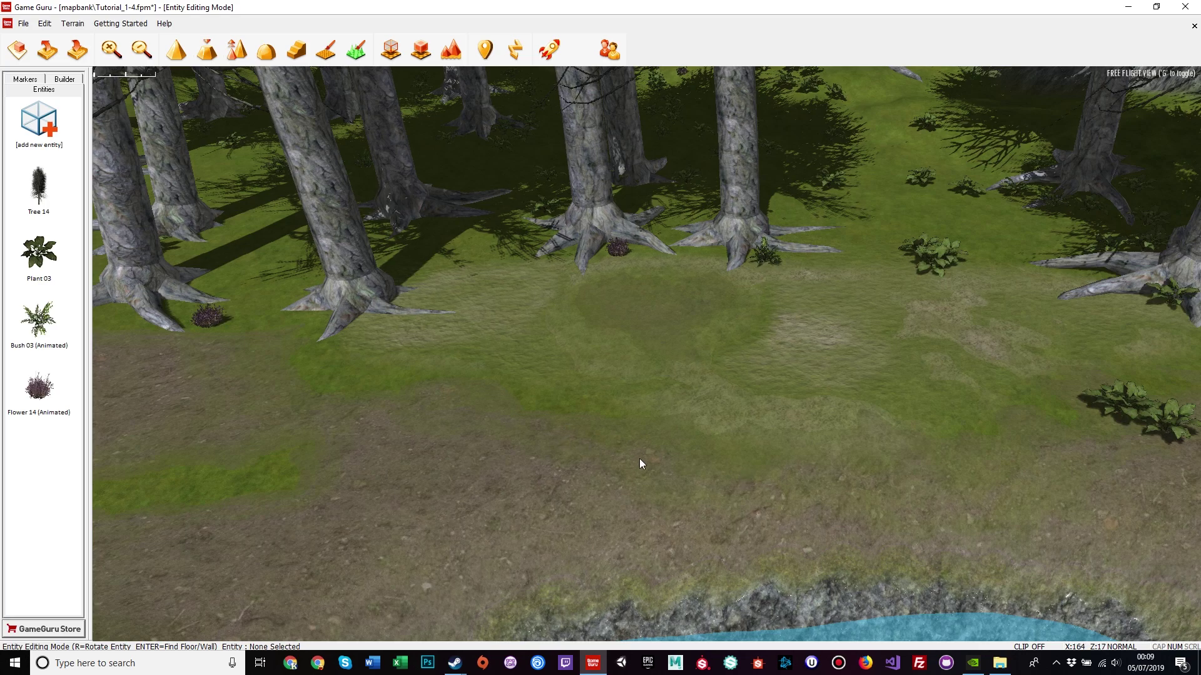
key("a")
right_click_drag(639, 459, 764, 478)
key("a")
right_click_drag(597, 502, 613, 500)
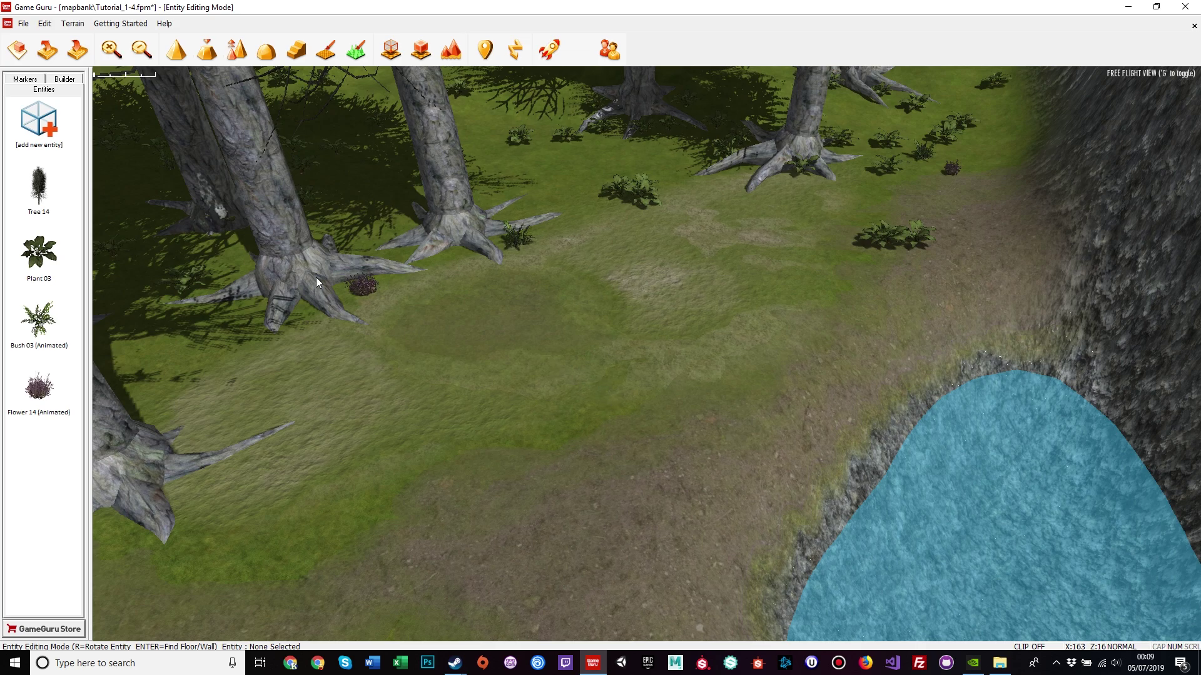
- Add the Tent (Canvas) entity from the Buildings category of the entity library to the level
left_click(39, 116)
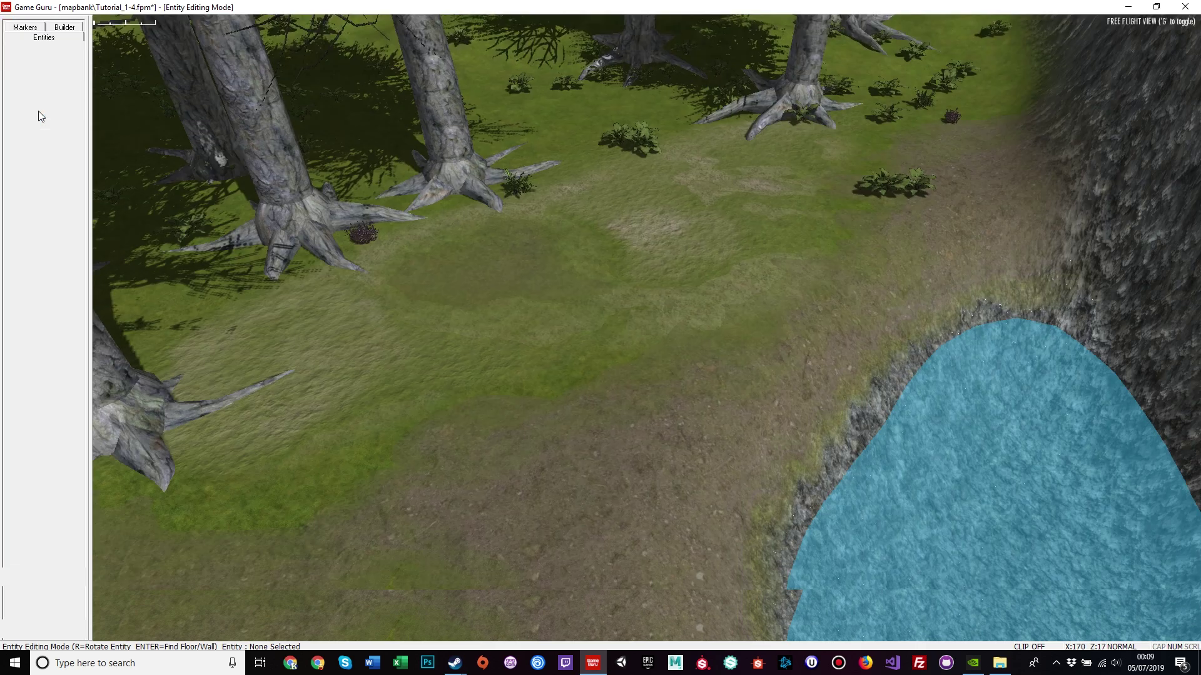
left_click(28, 290)
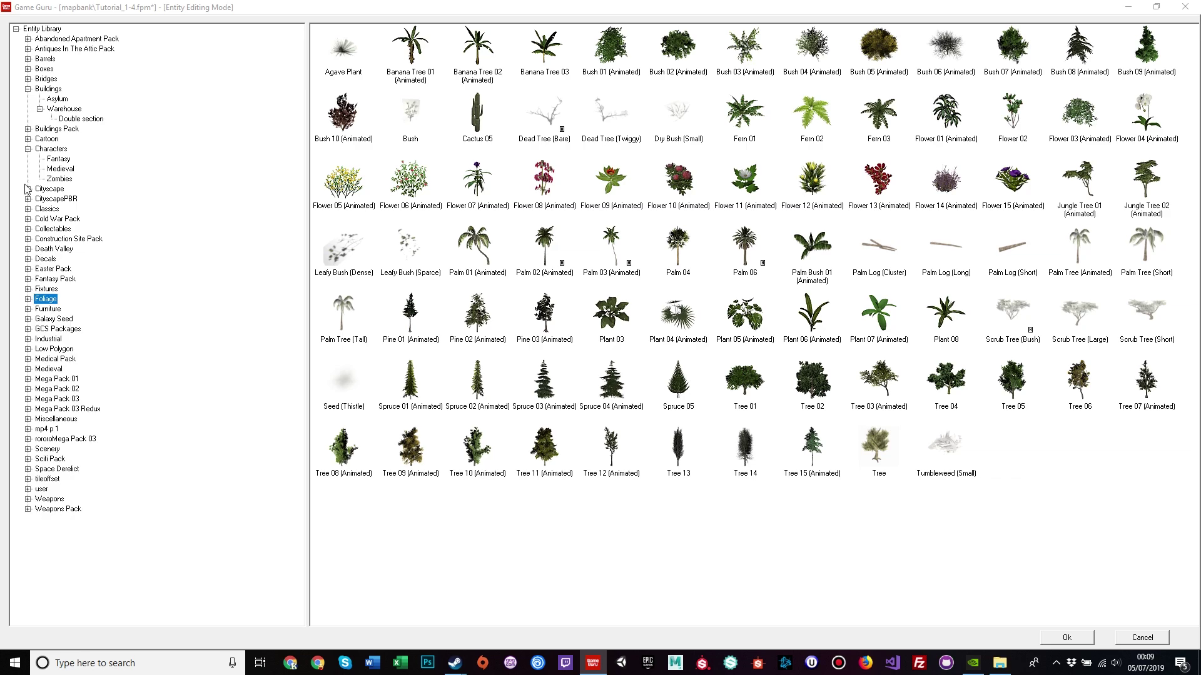
left_click(27, 150)
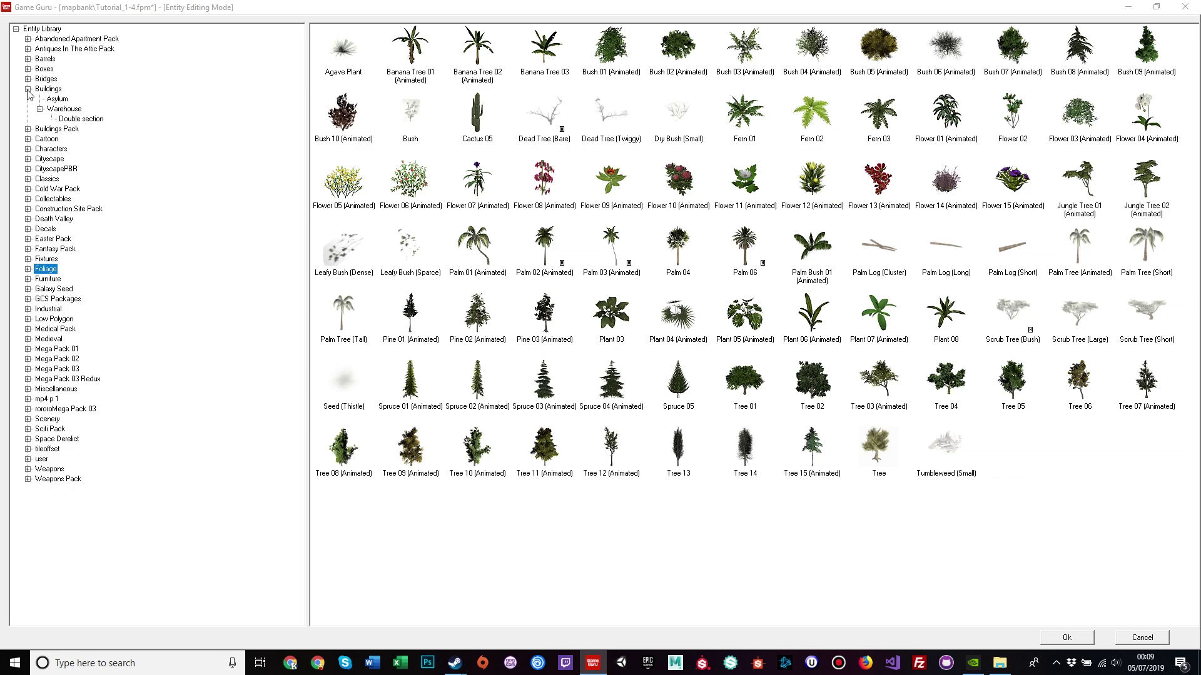
left_click(28, 89)
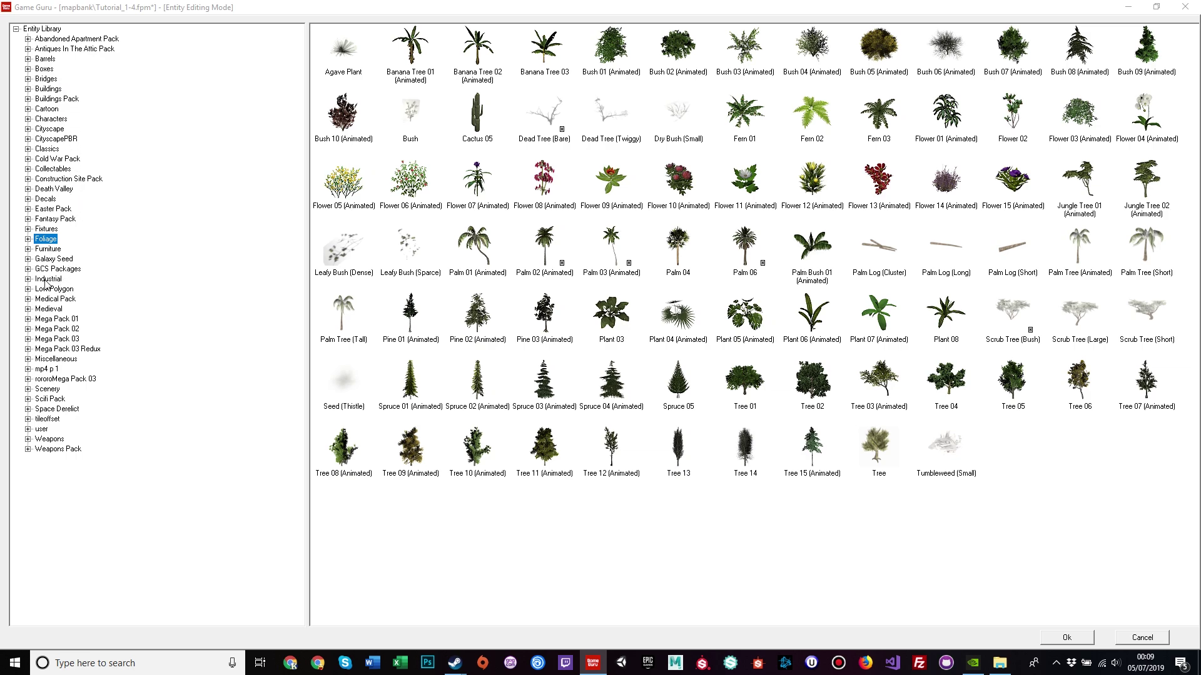
left_click(48, 230)
left_click(28, 229)
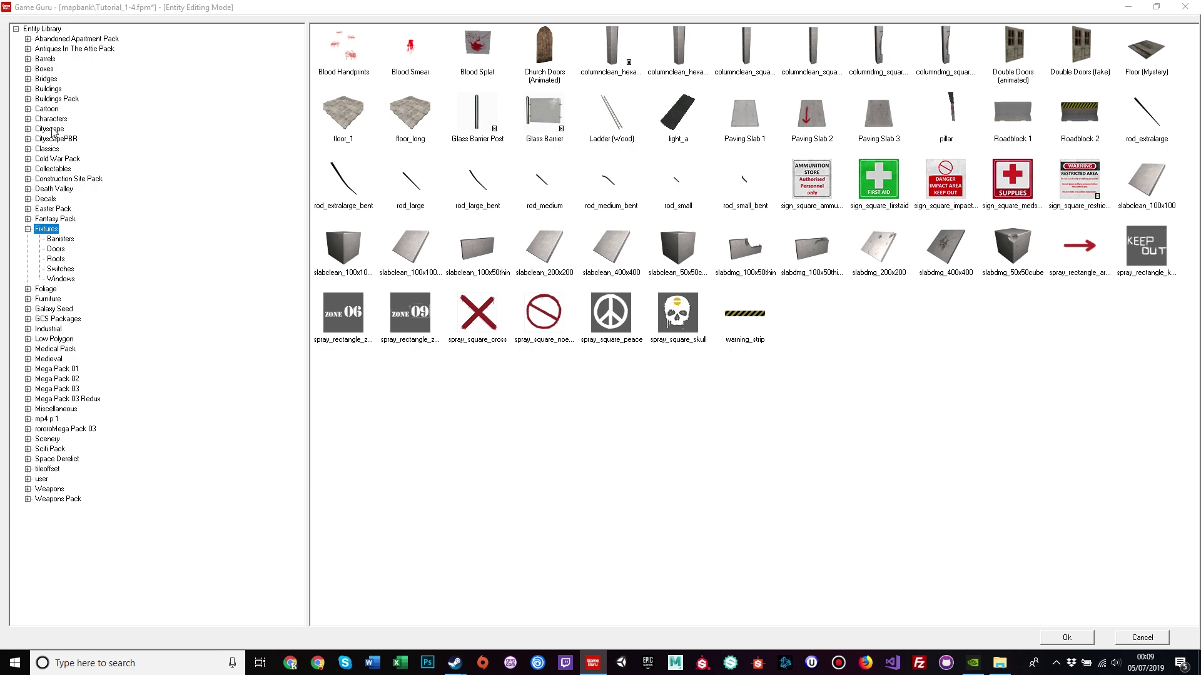
left_click(48, 89)
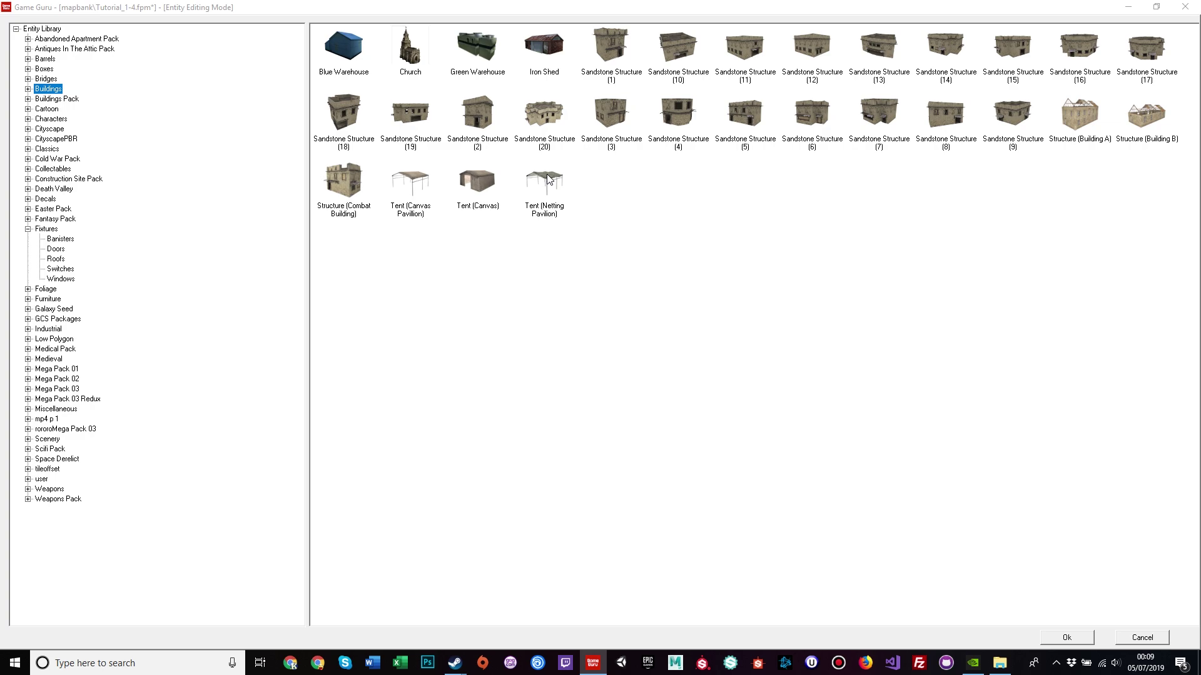
double_click(470, 181)
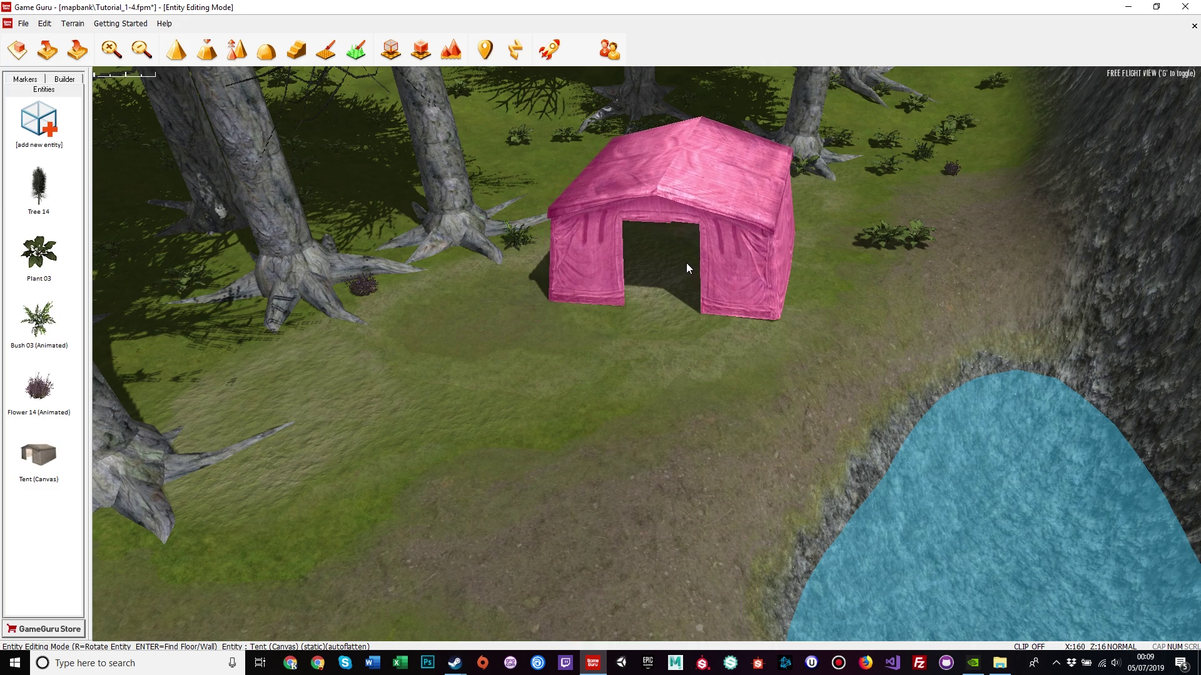
- Rotate the canvas tent so its entrance faces the dirt path, and place it in the clearing beside the trees
key("r")
key("r")
key("r")
key("r")
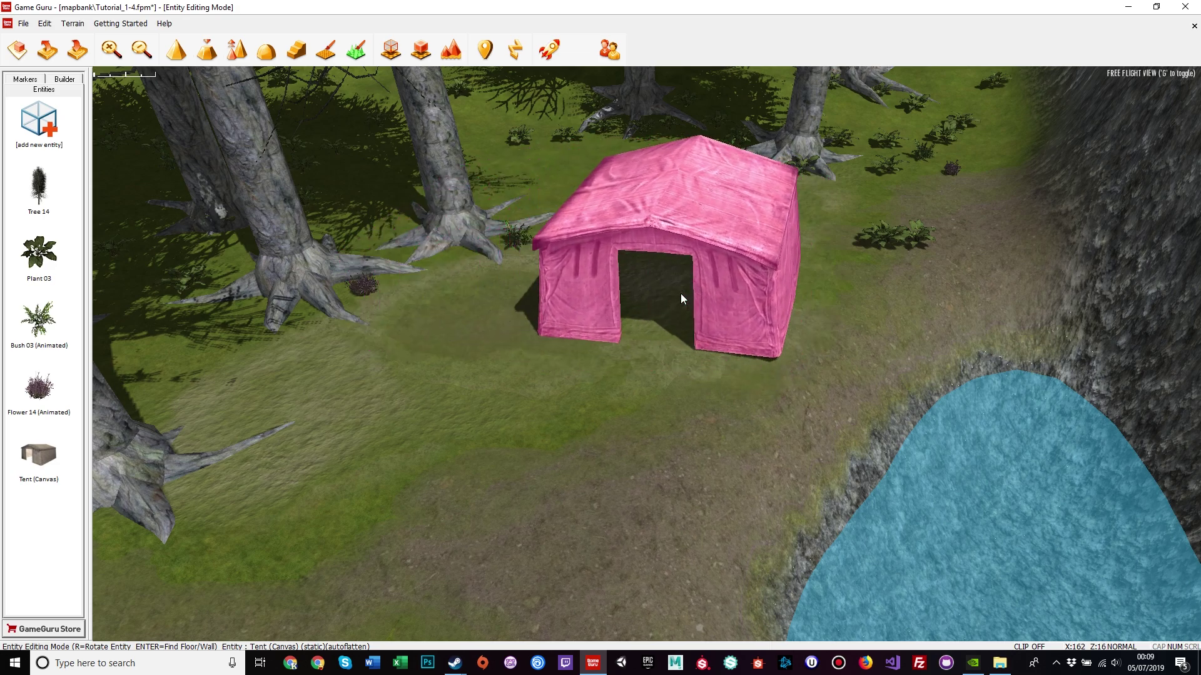
key("r")
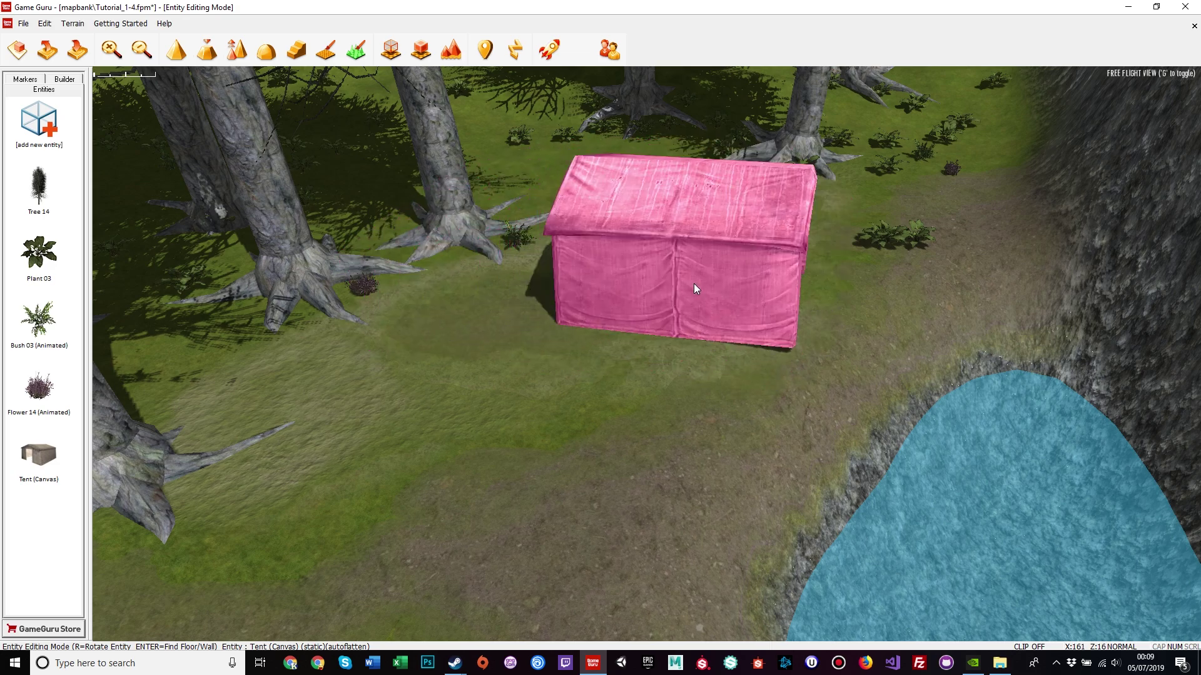
key("r")
key("r")
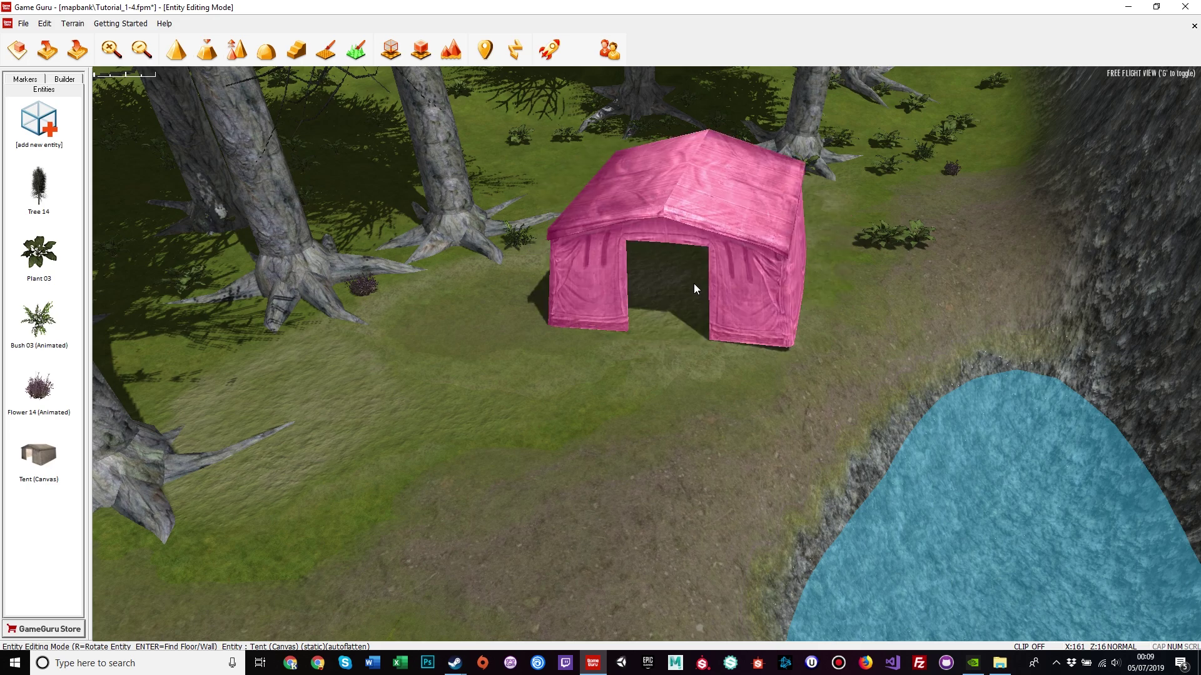
key("r")
key("r")
key("r")
key("r")
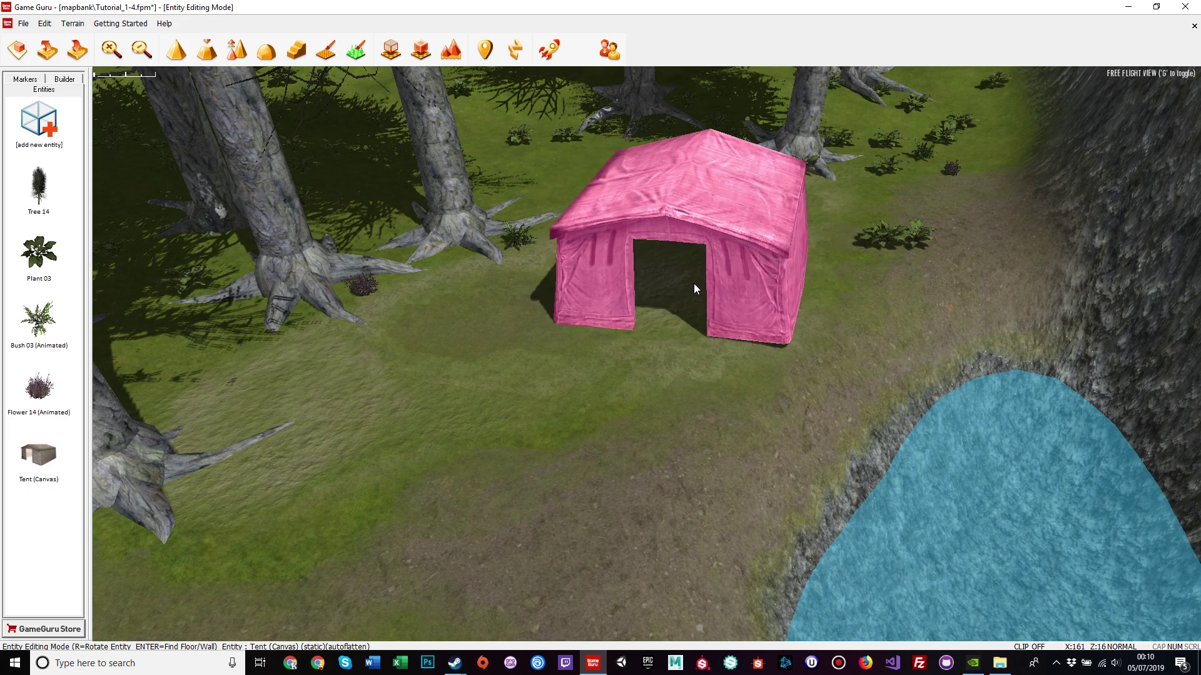
key("r")
key("r")
key("r")
key("r")
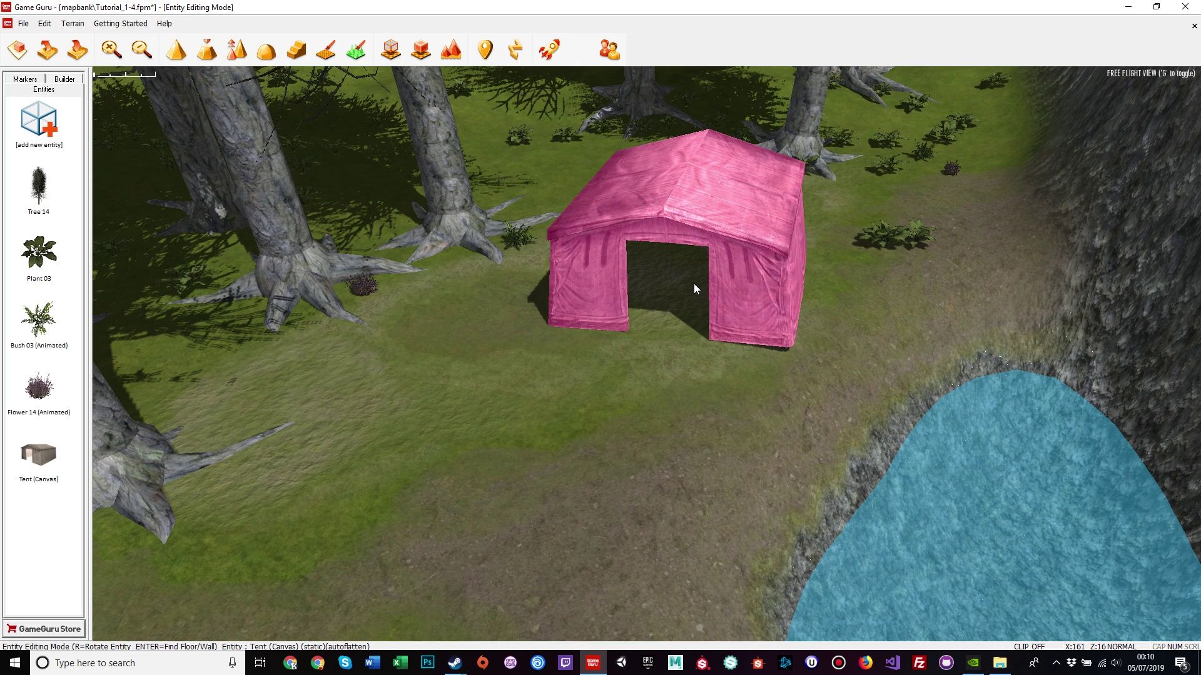
key("r")
key("r")
key("r")
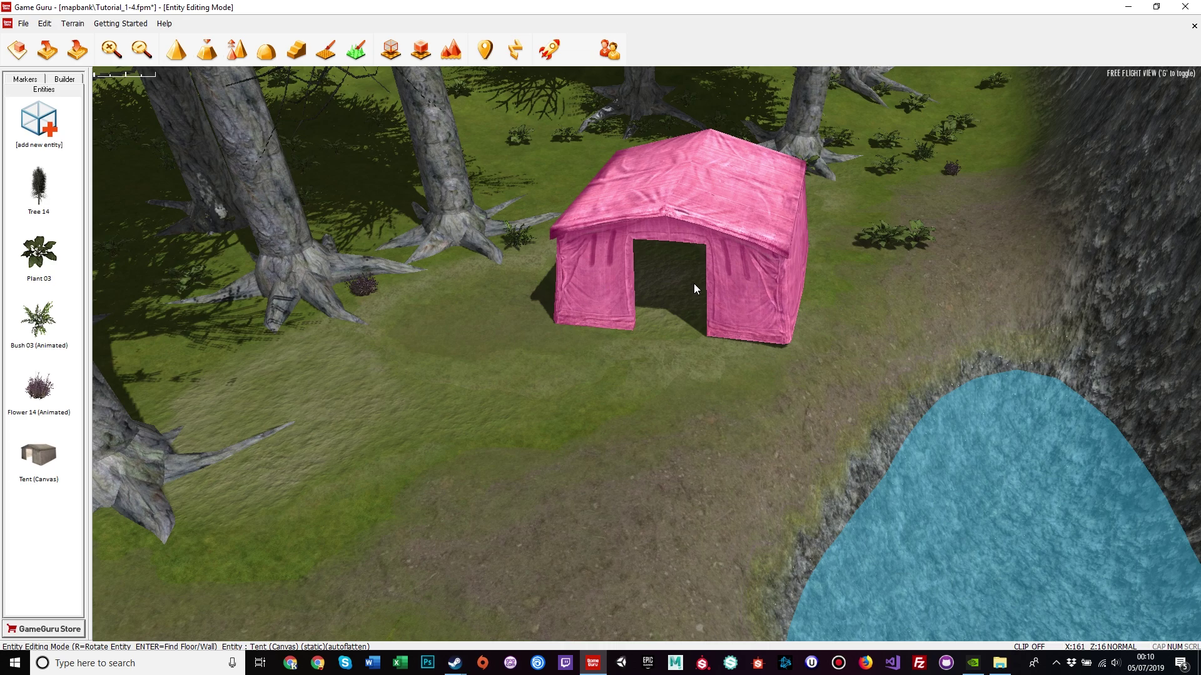
key("r")
key("r")
key("r")
key("r")
key("r")
key("r")
key("r")
key("r")
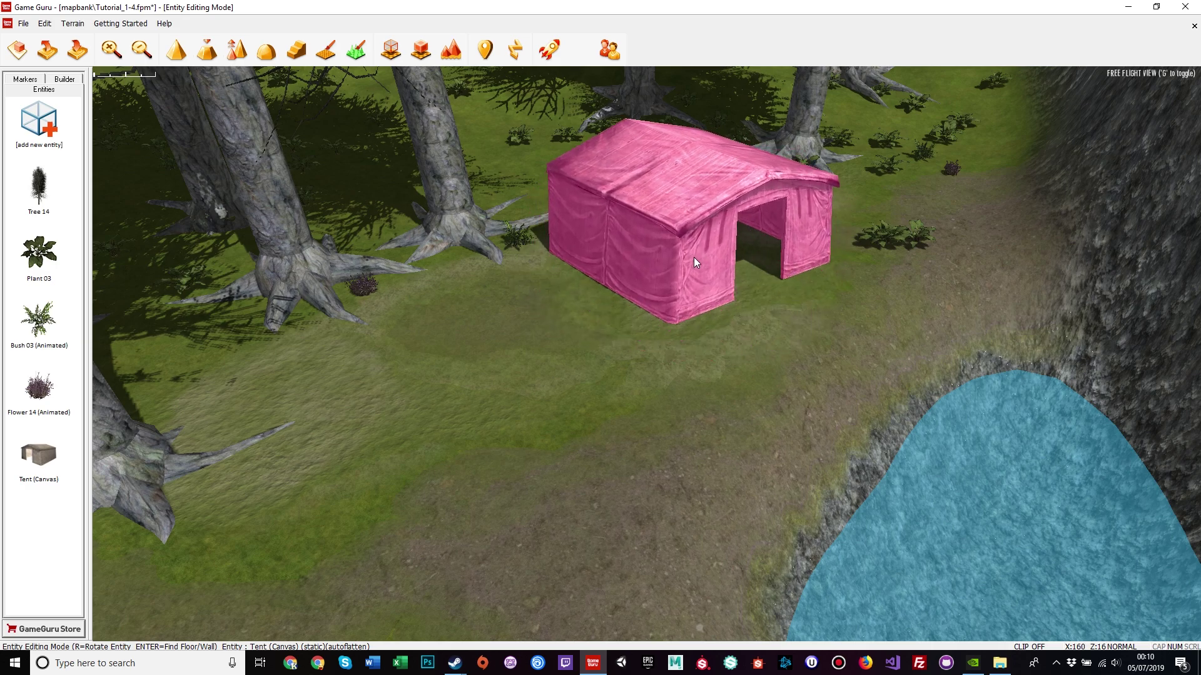
left_click(694, 258)
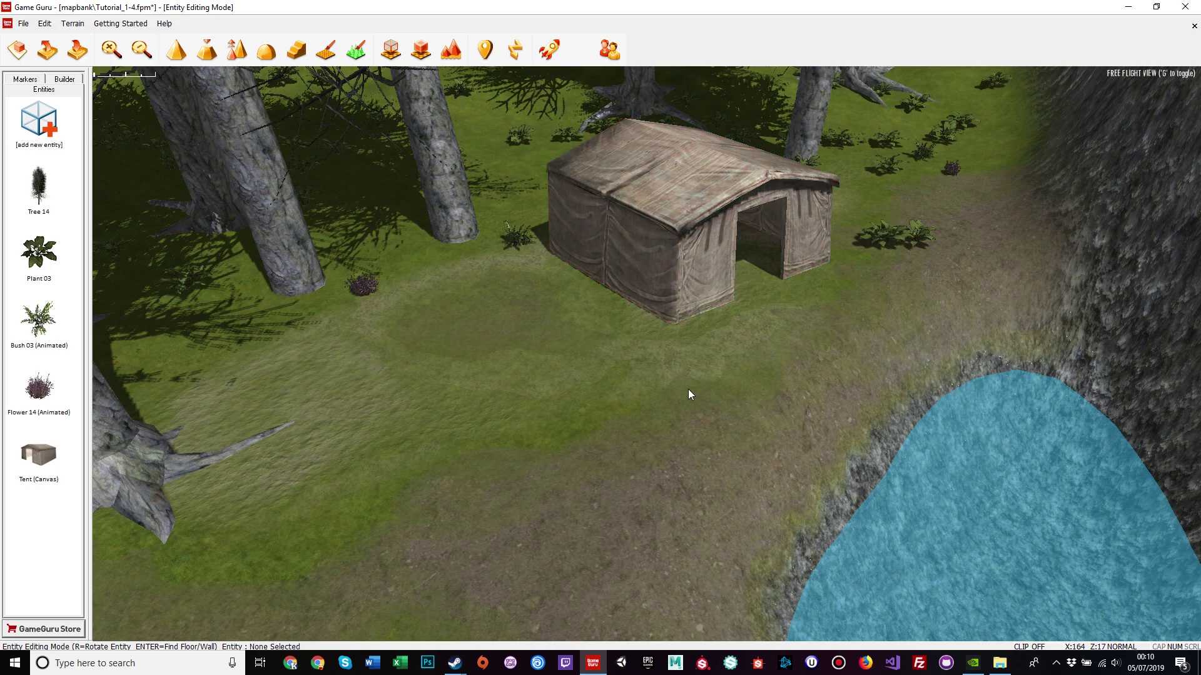
- Turn the placed tent slightly about its vertical axis with the rotate gizmo so its entrance faces more towards the water
left_click(697, 274)
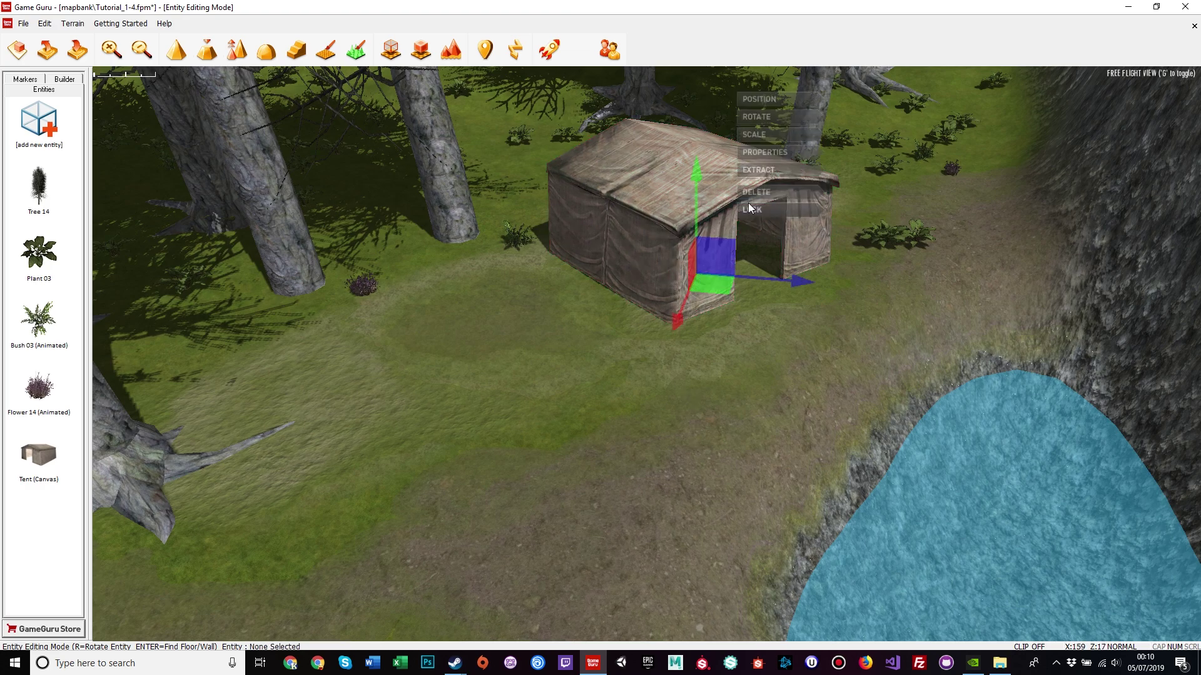
left_click(754, 119)
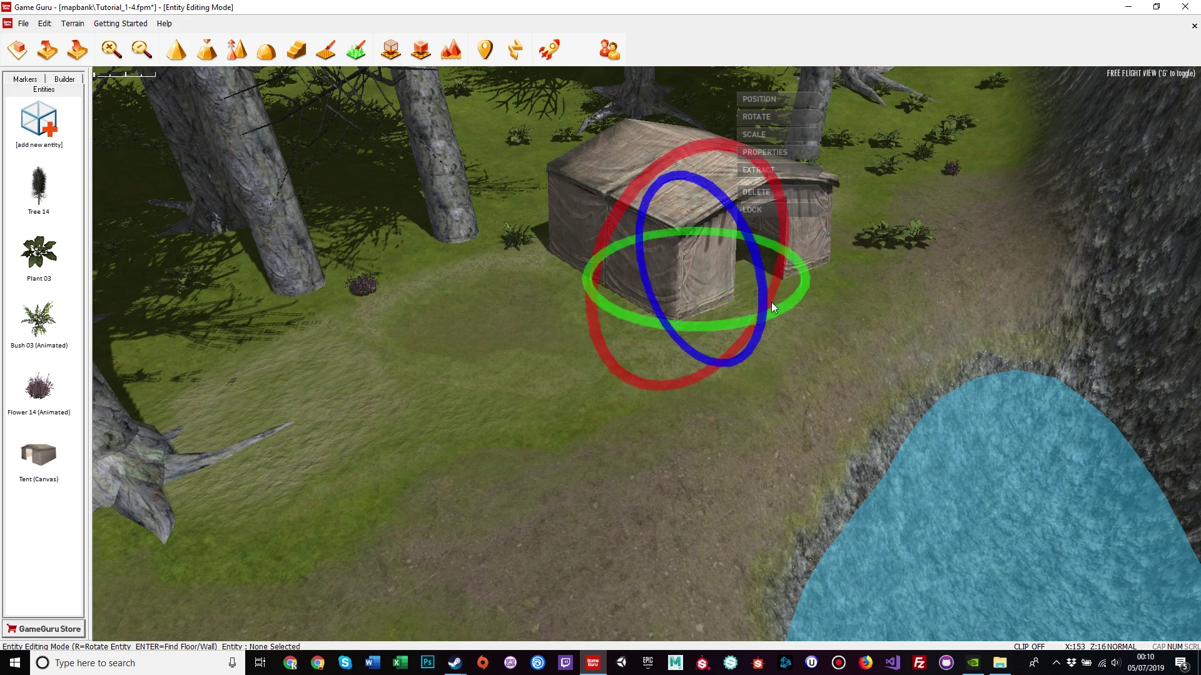
left_click_drag(795, 305, 767, 319)
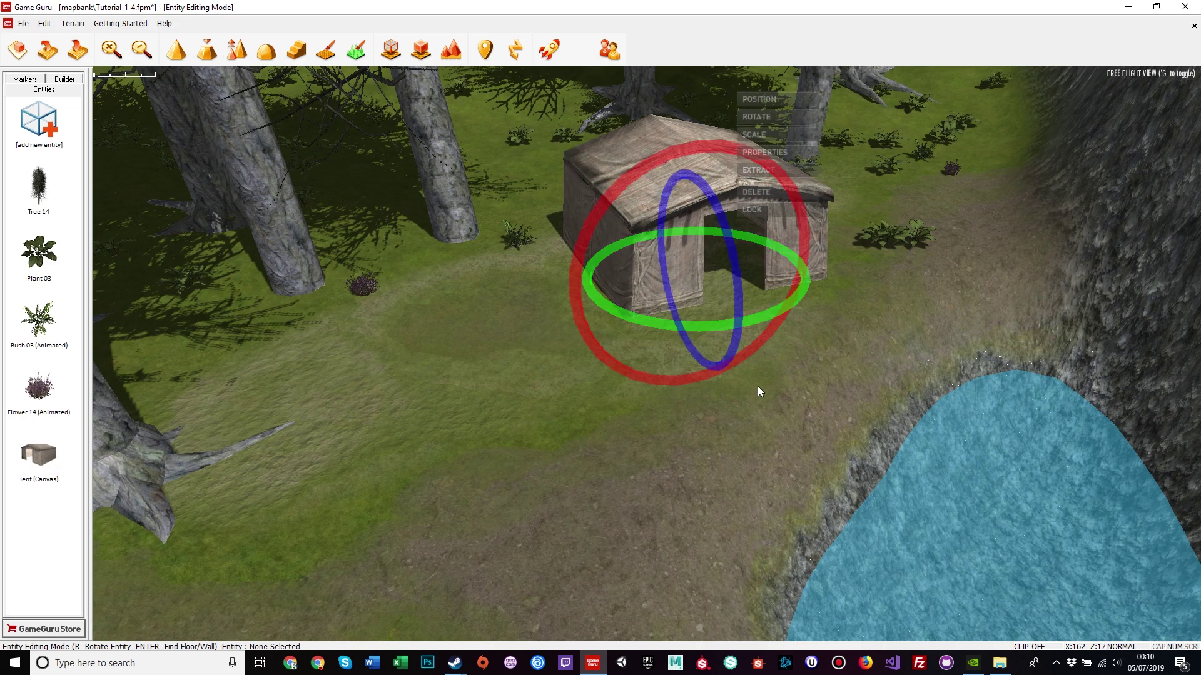
left_click(818, 380)
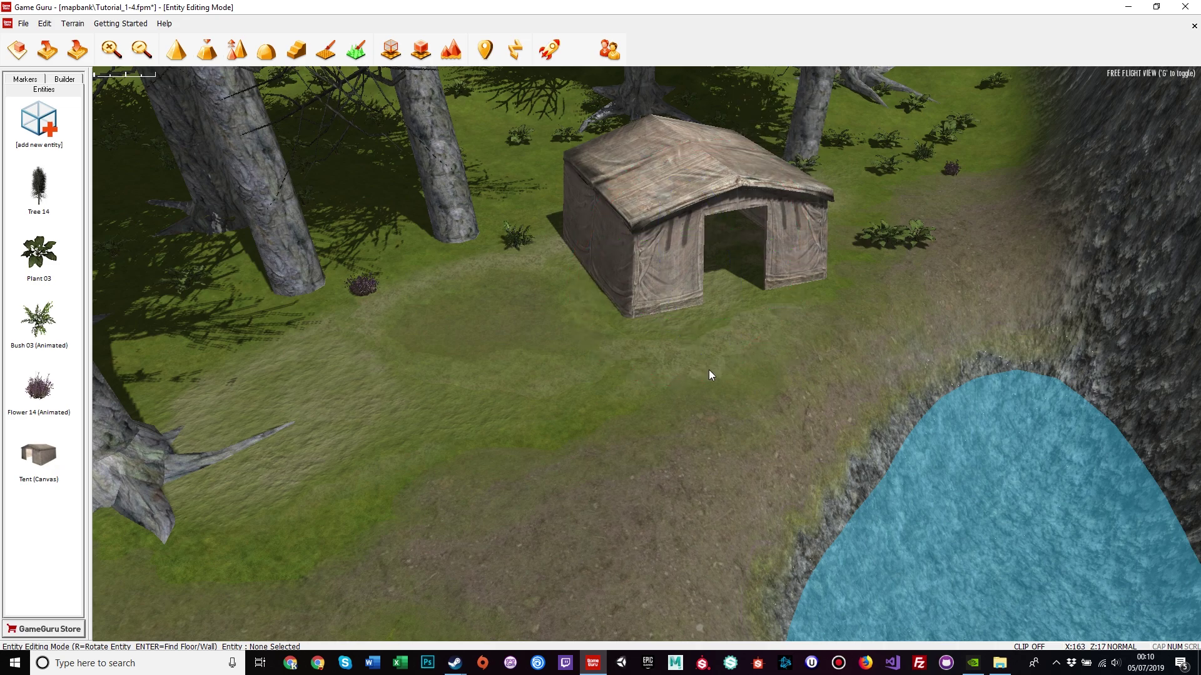
- Inspect the placed tent and the bases of the surrounding tree trunks from close up and from several angles
mouse_move(698, 378)
right_mouse_down()
mouse_move(668, 421)
mouse_move(681, 381)
mouse_move(694, 386)
right_mouse_up()
key("w")
key("w")
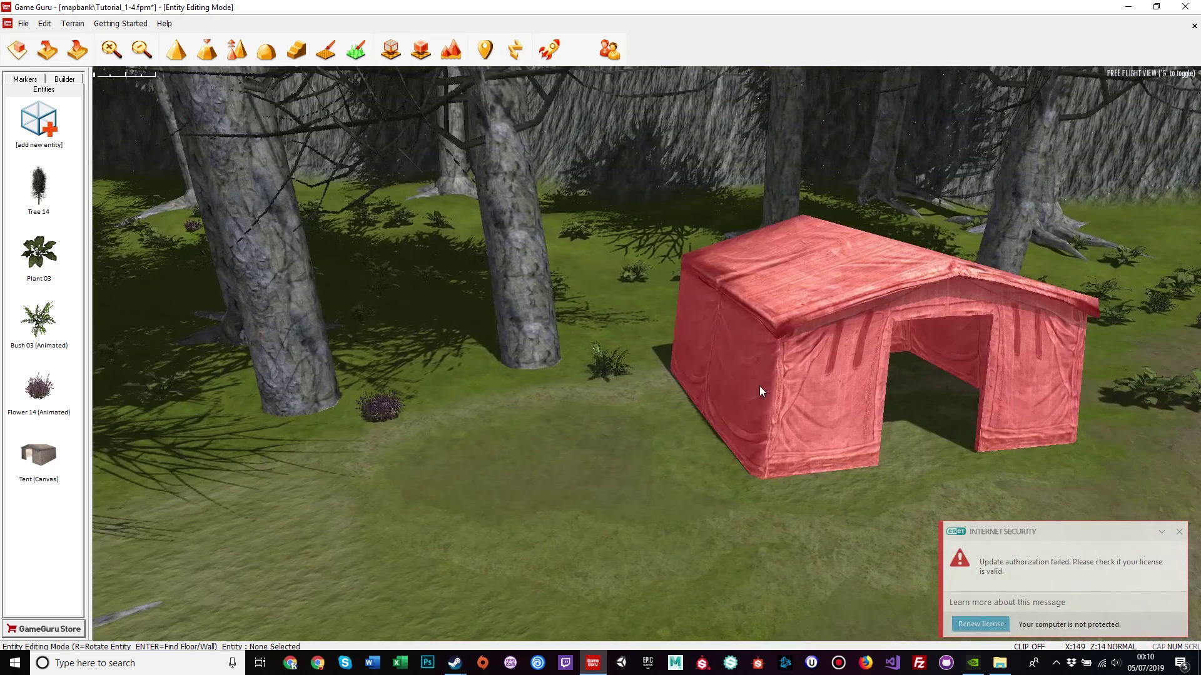
scroll(767, 361, "down", 3)
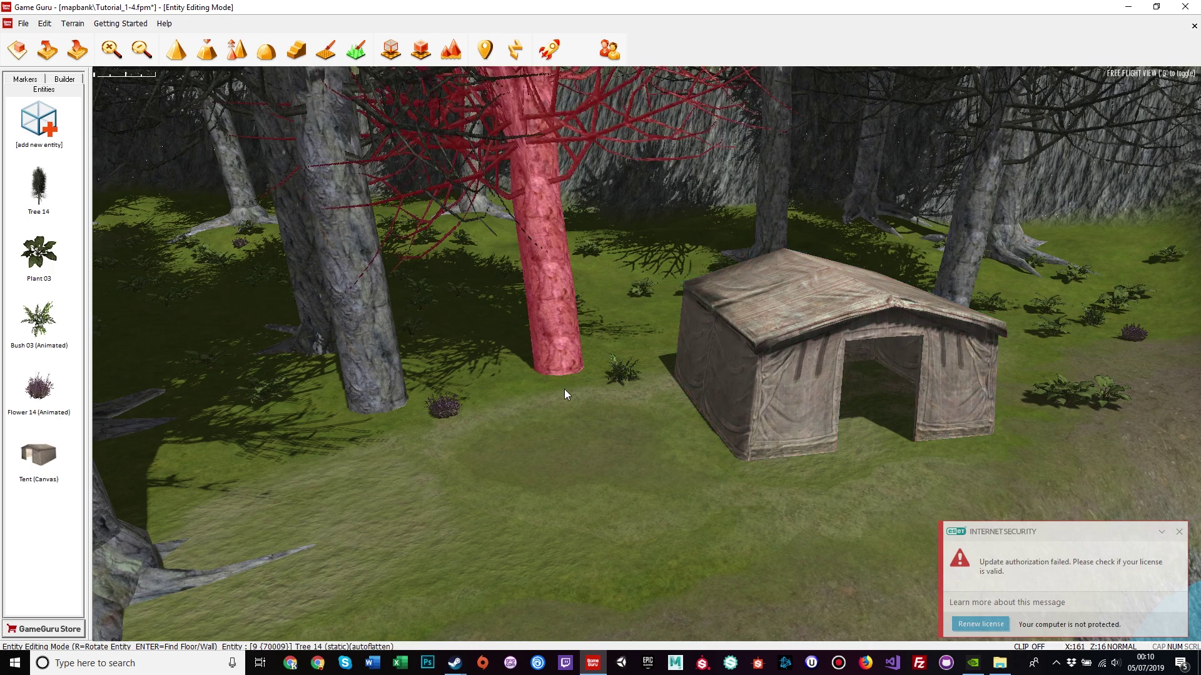
right_click_drag(558, 452, 500, 488)
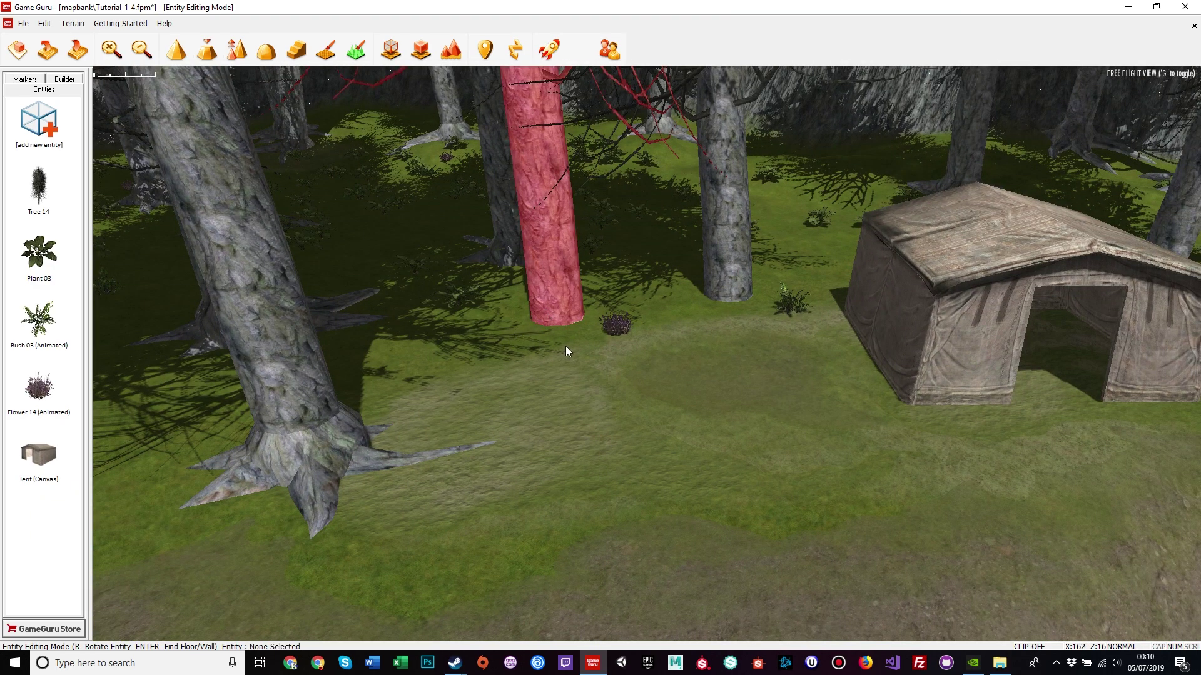
right_click_drag(654, 362, 138, 294)
key("d")
key("d")
key("w")
key("w")
key("d")
key("w")
key("s")
key("w")
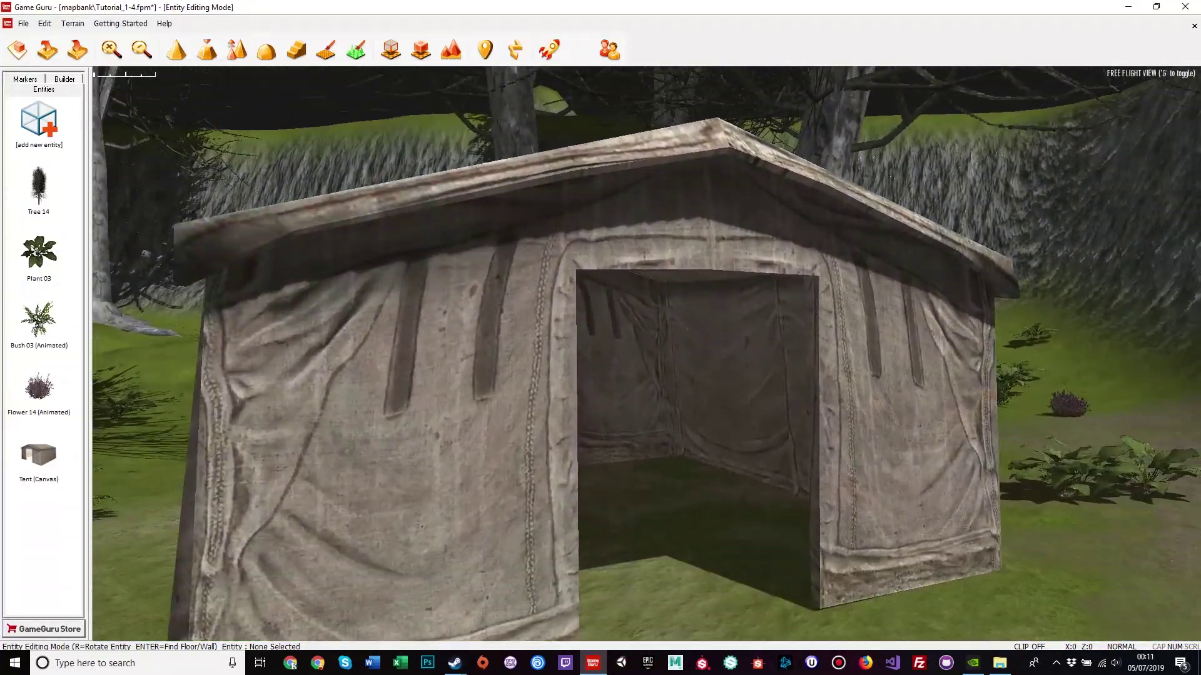
right_click_drag(607, 406, 594, 406)
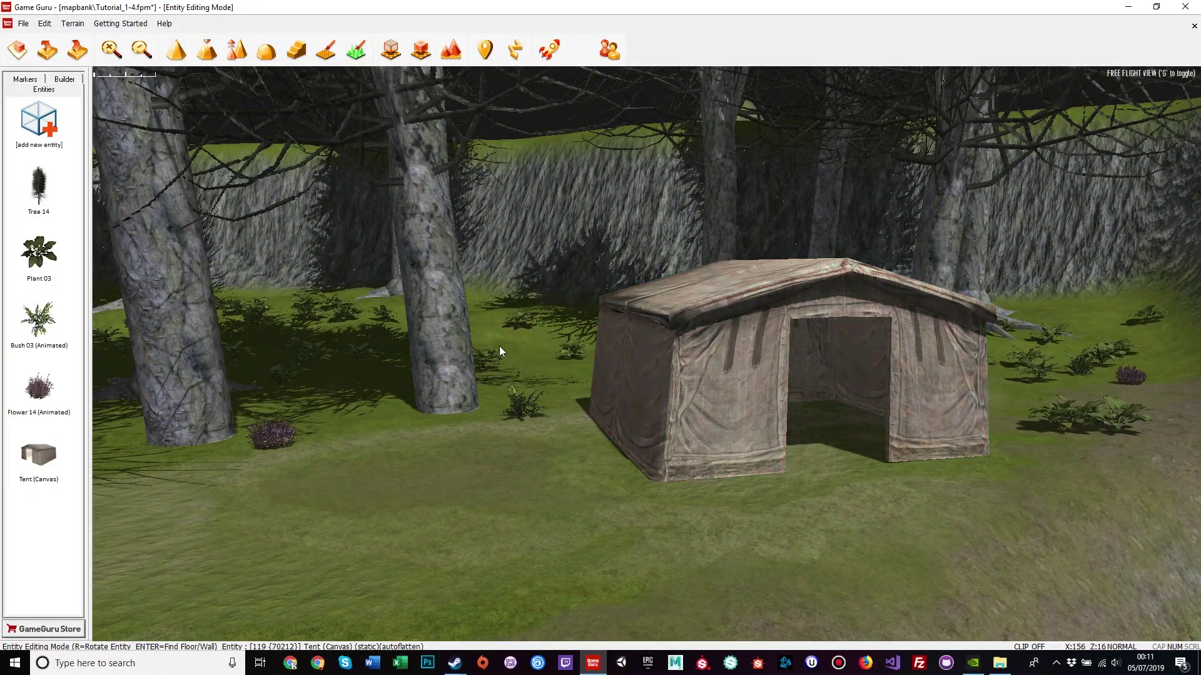
key("a")
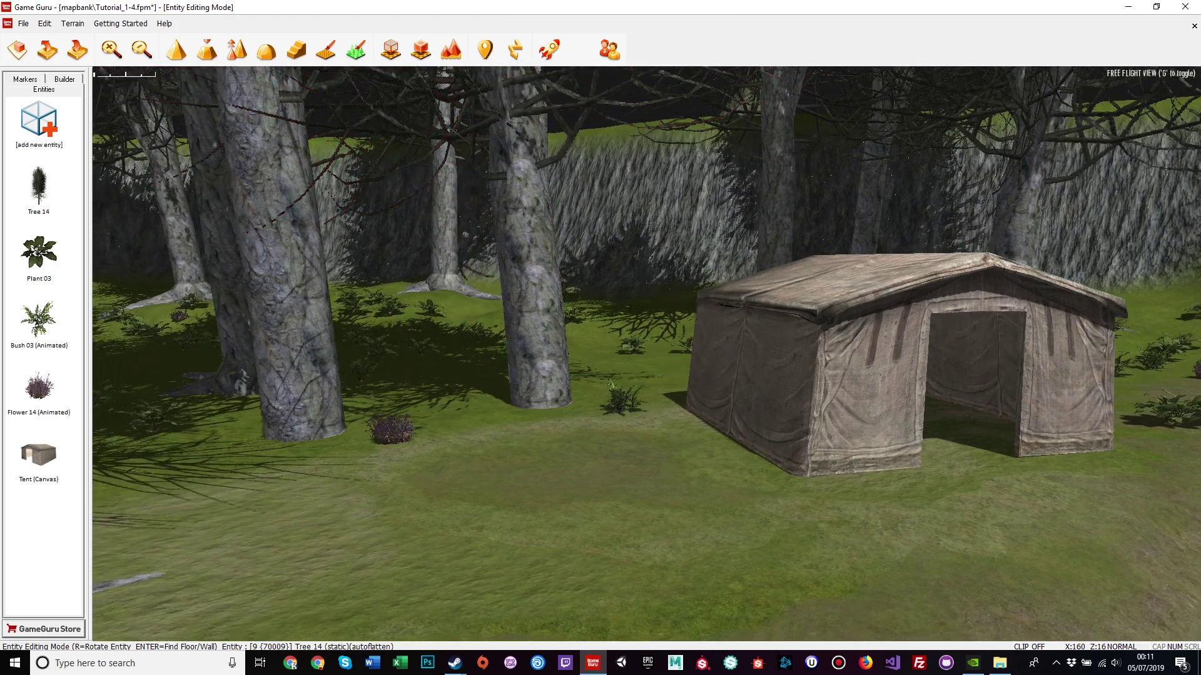
key("w")
right_click_drag(807, 470, 829, 456)
key("s")
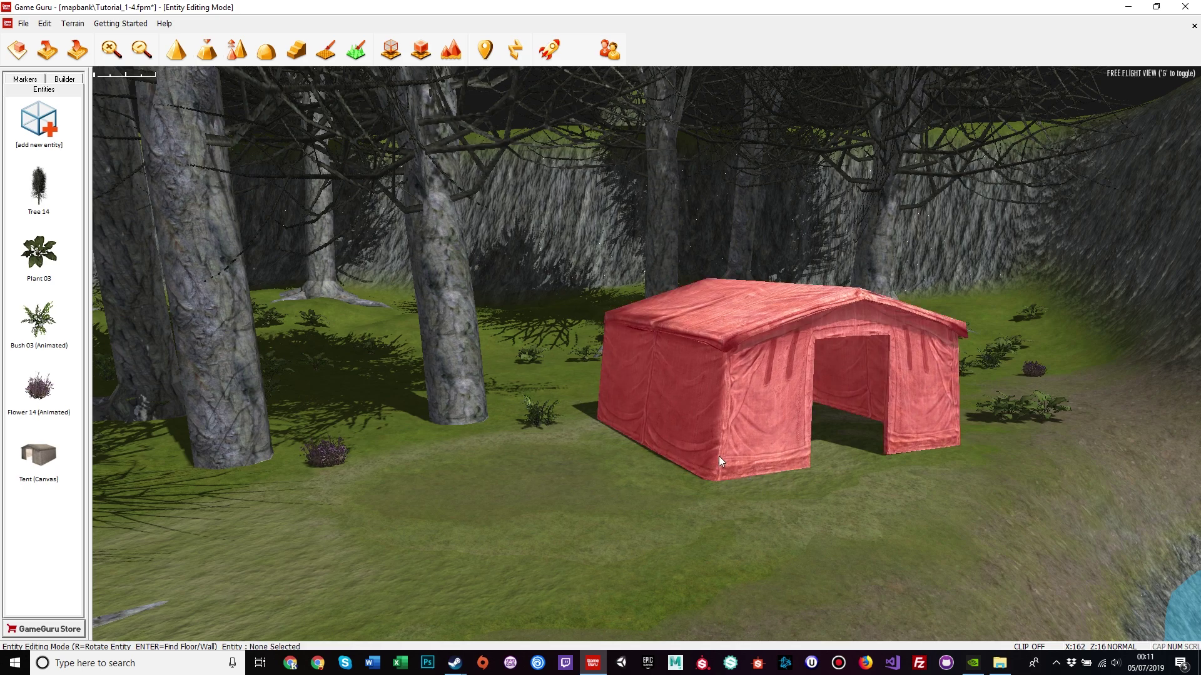
- Reload the Tutorial_1-4 level without saving, discarding the tent placement
left_click(23, 23)
left_click(121, 193)
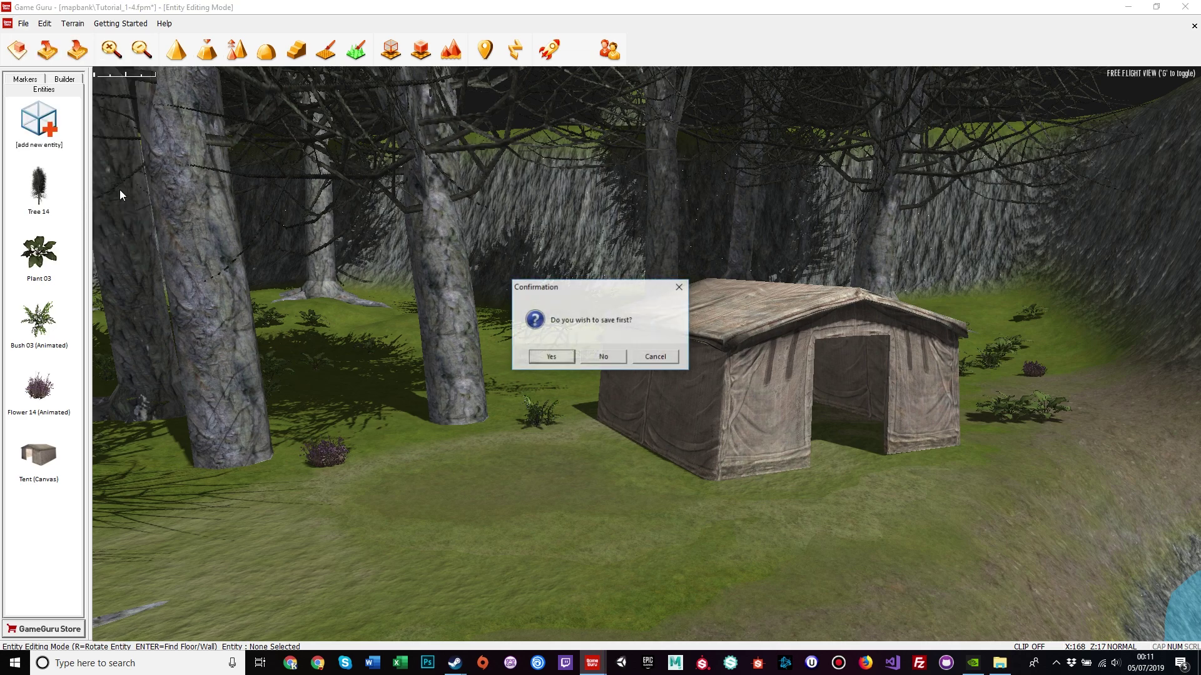
left_click(604, 357)
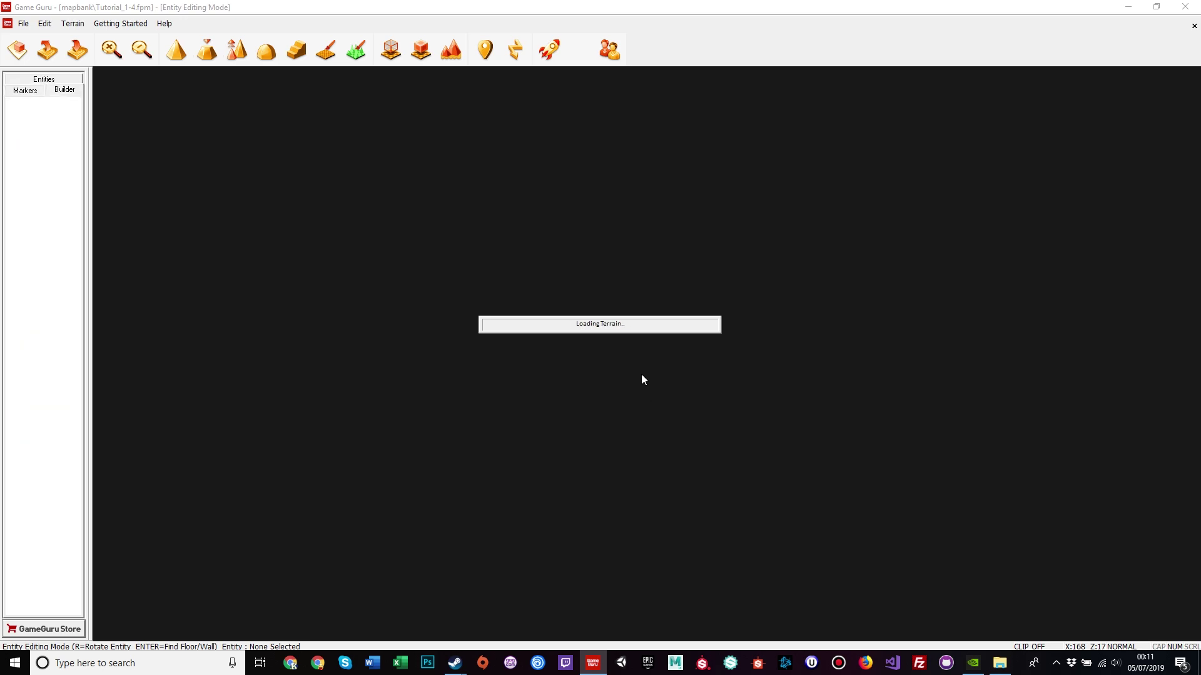
- Fly through the reloaded level in free flight and examine the forest clearing and the ground around the trees
key("f")
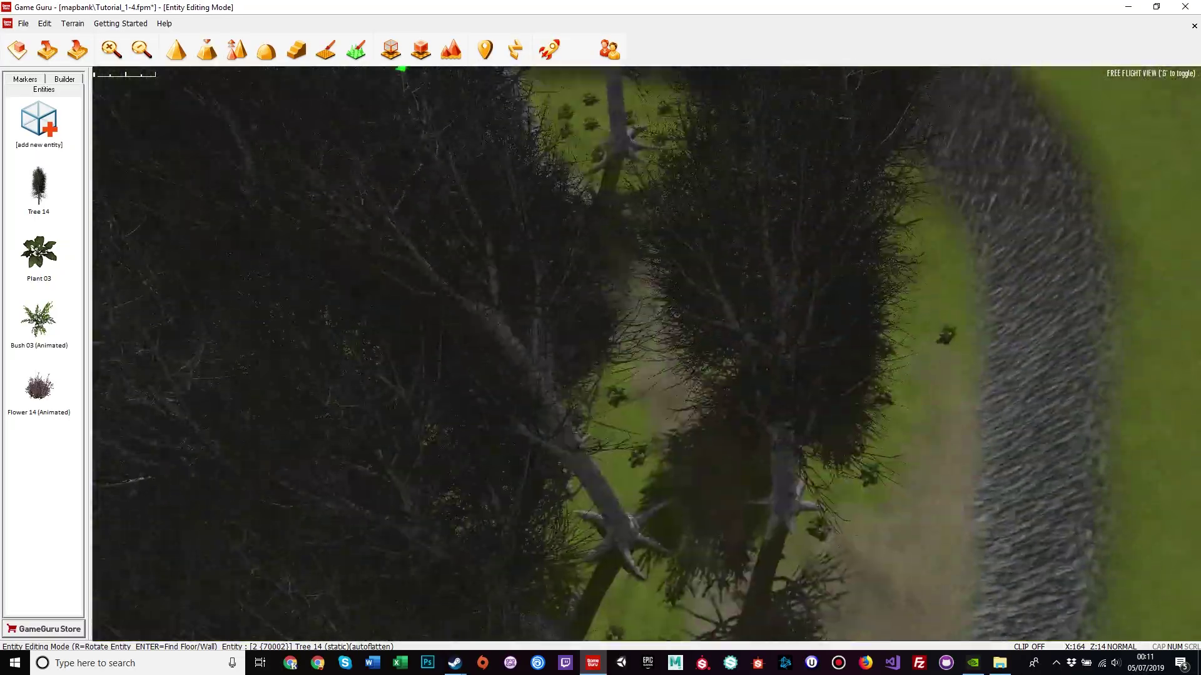
key("w")
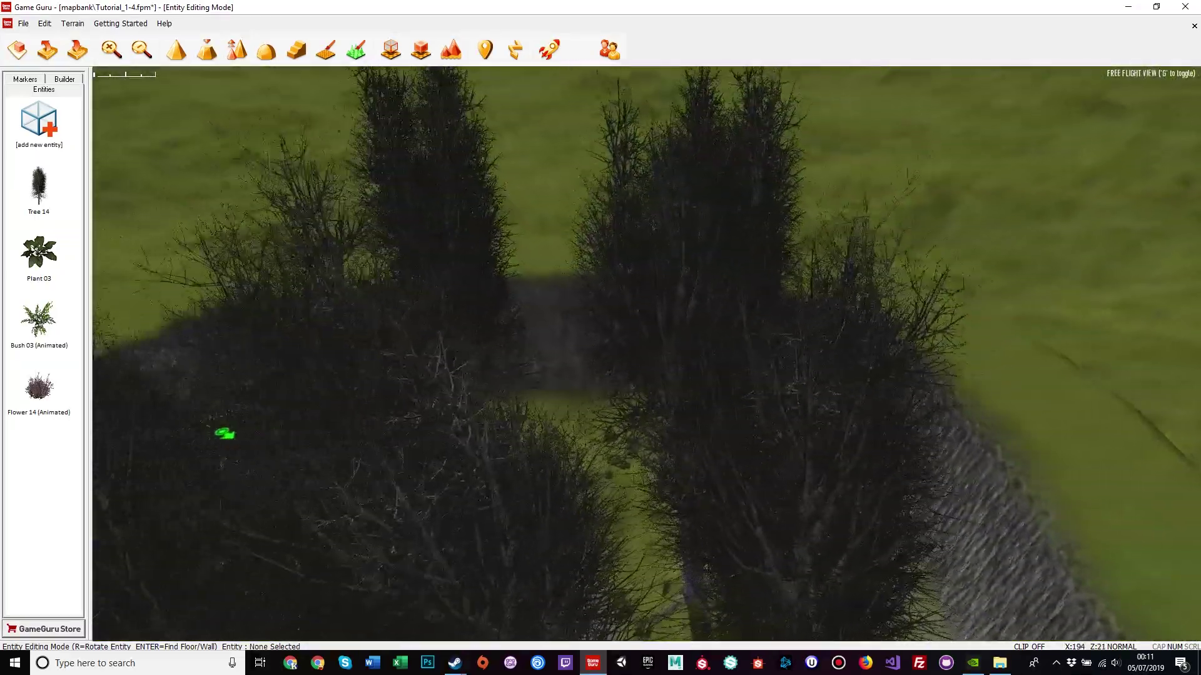
key("w")
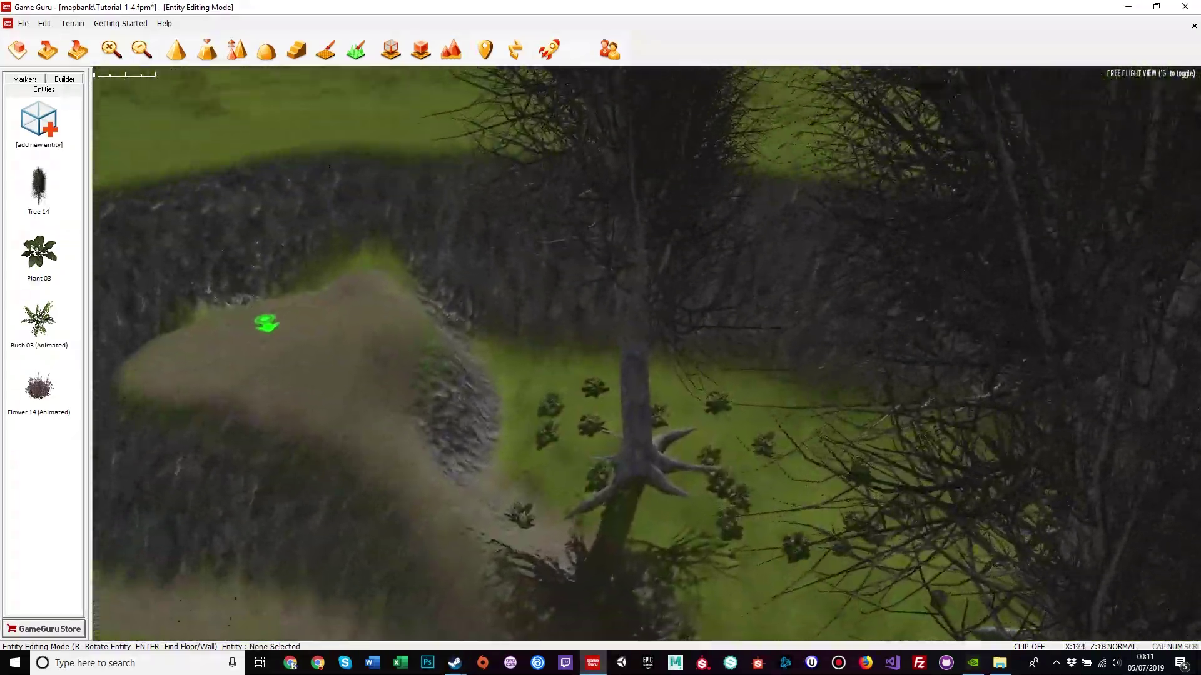
key("w")
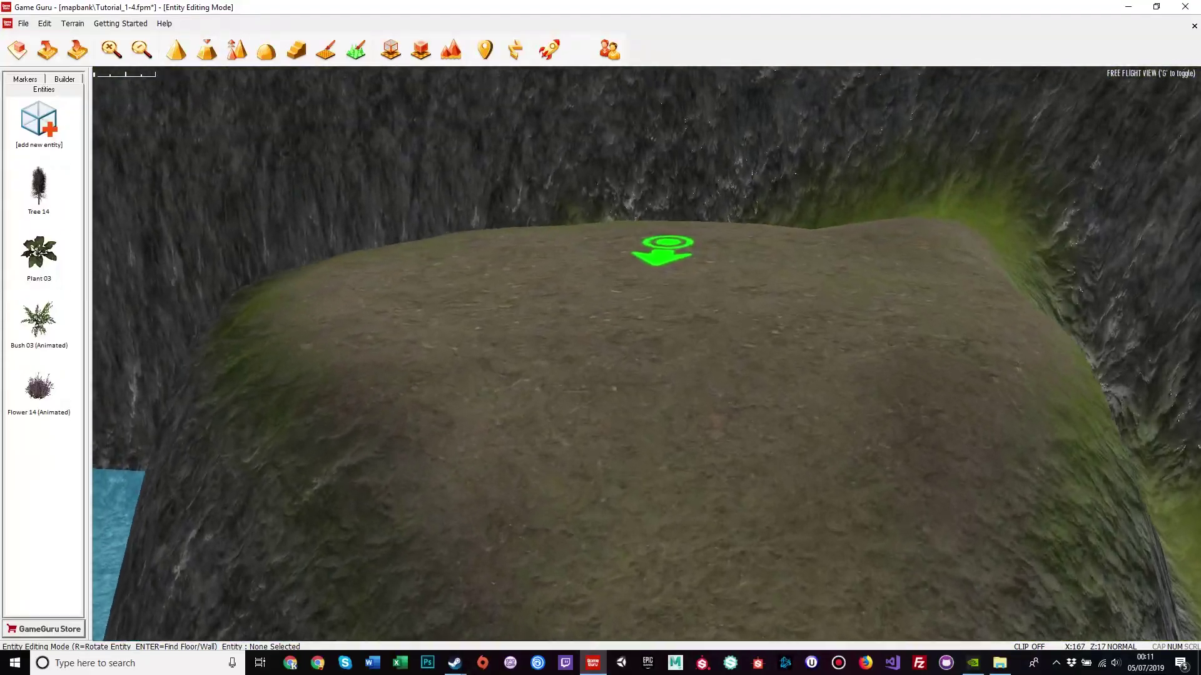
key("w")
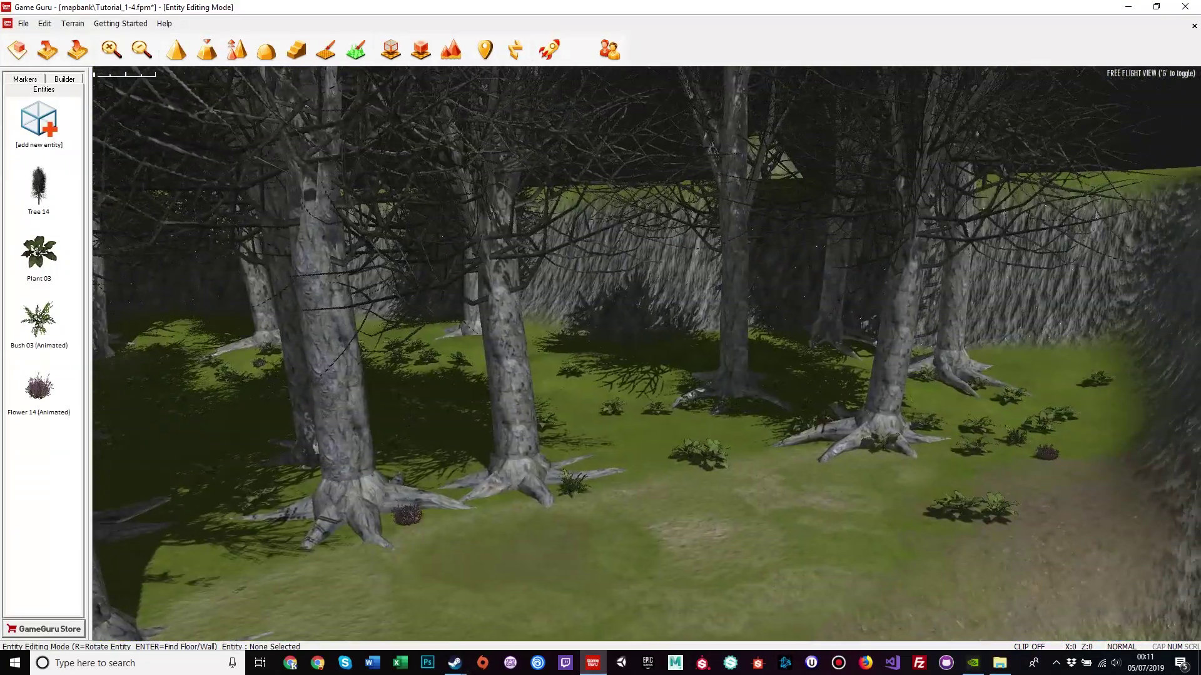
key("s")
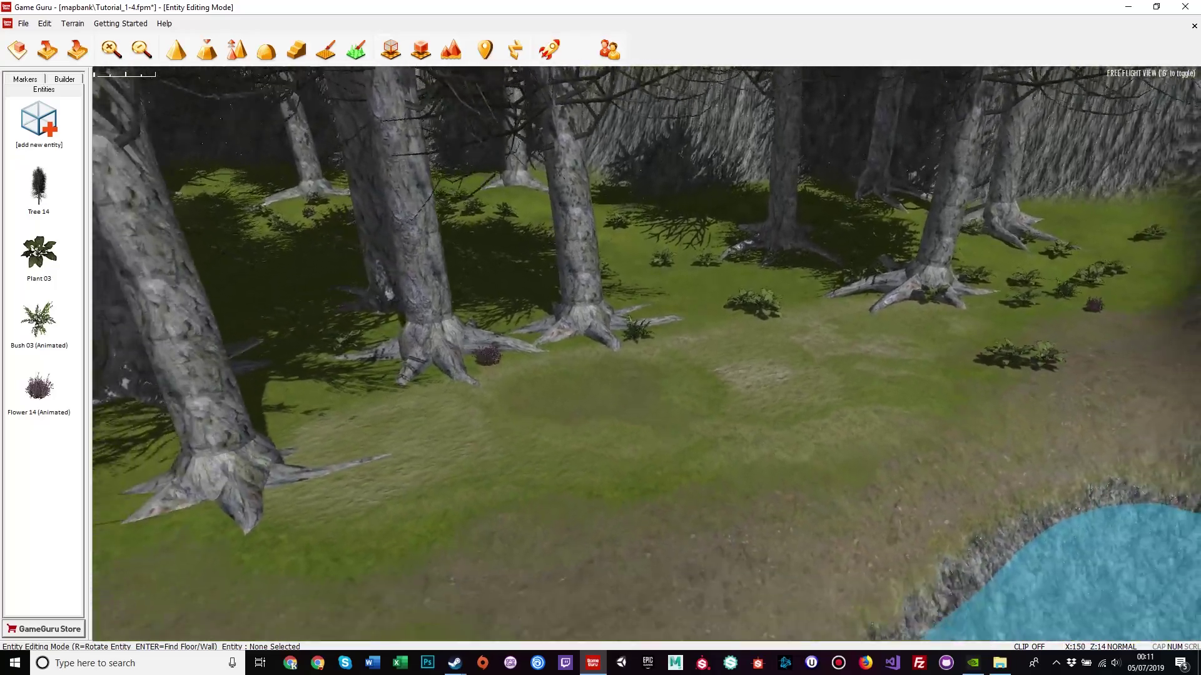
key("s")
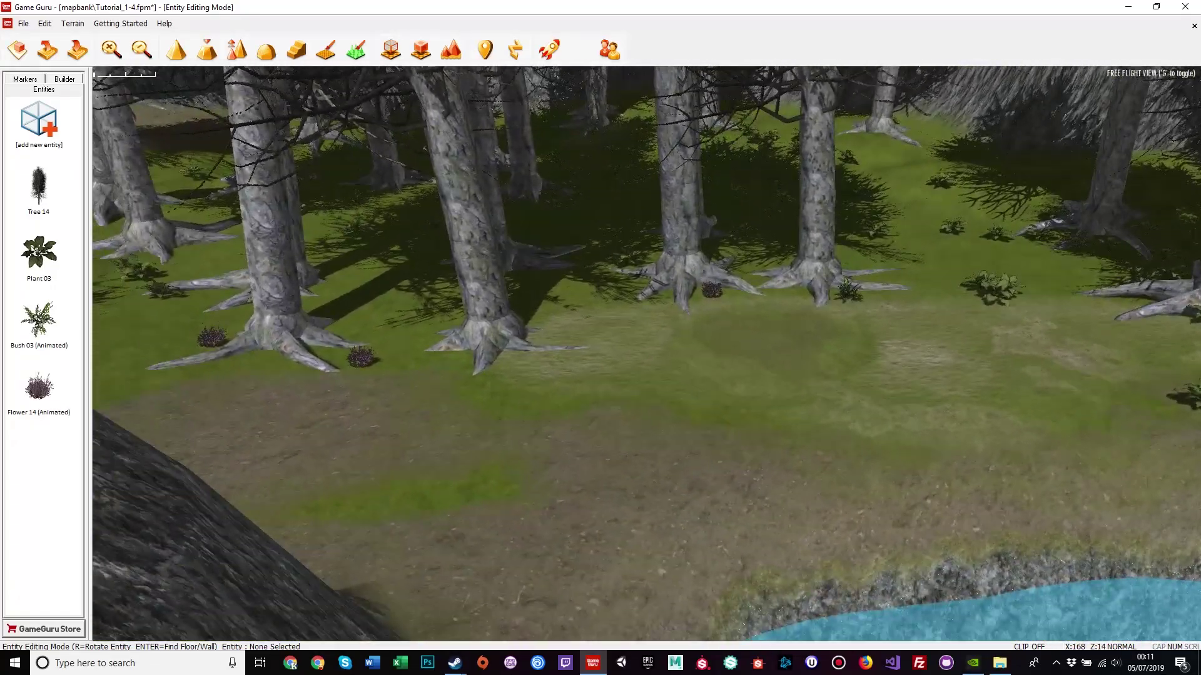
key("w")
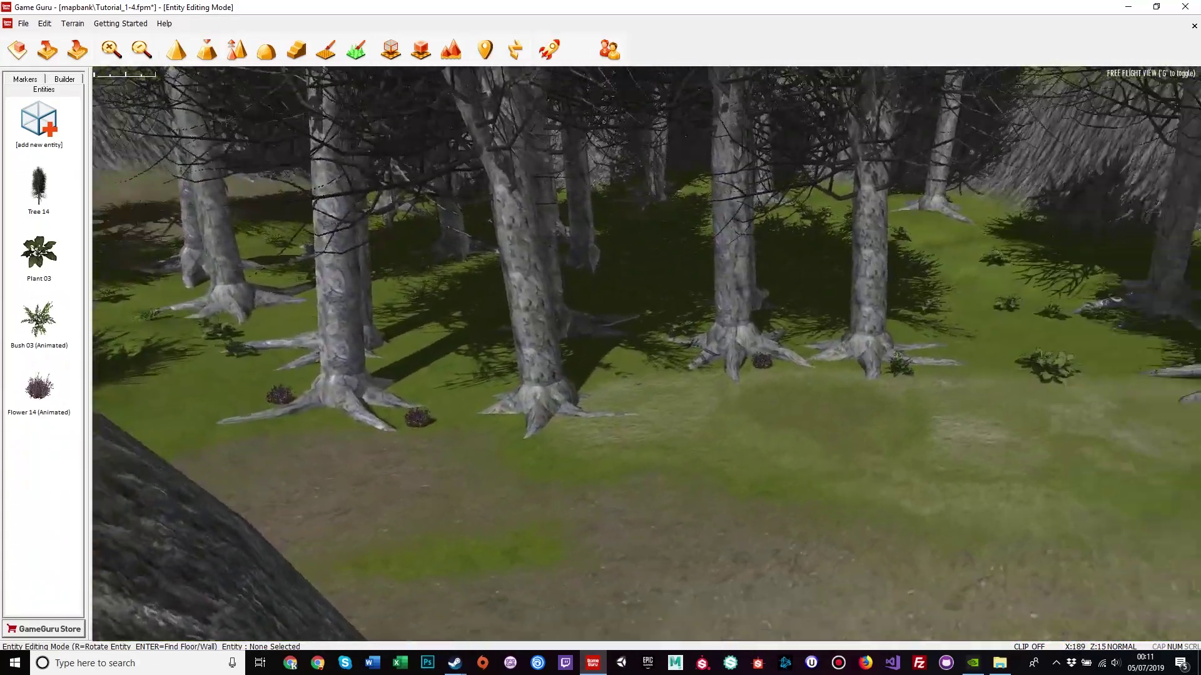
key("s")
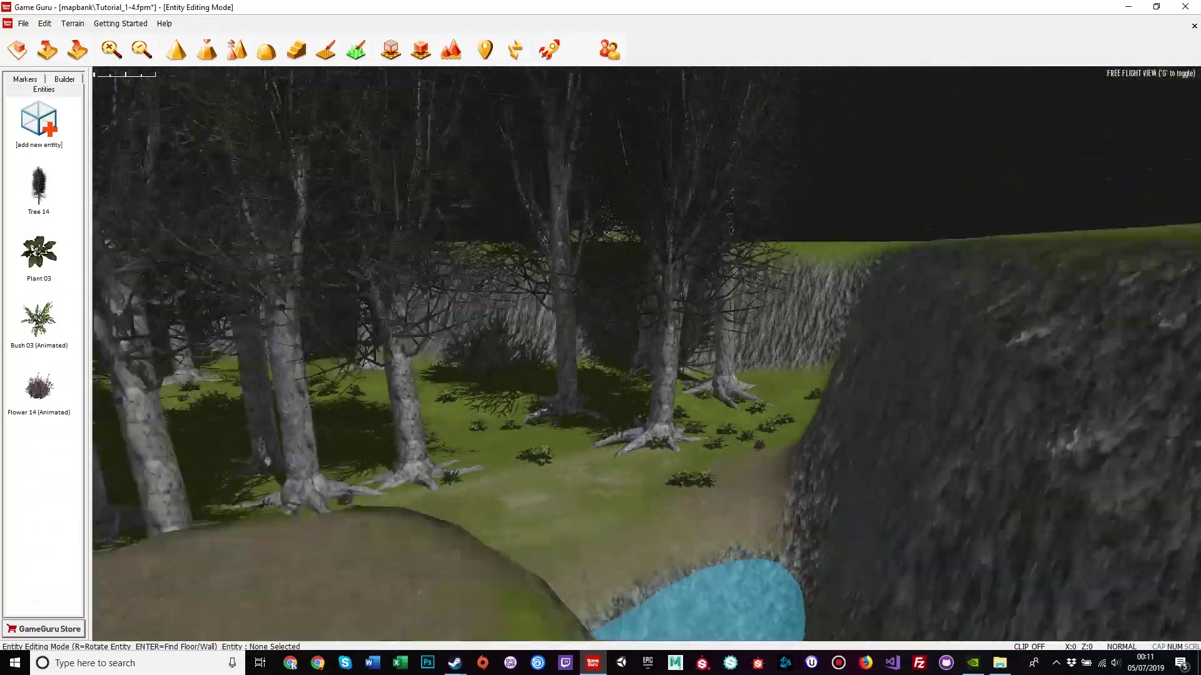
- Add the Tent (Canvas) building on the open grass outside the cliff, and move it into the forest clearing beside the trees
key("s")
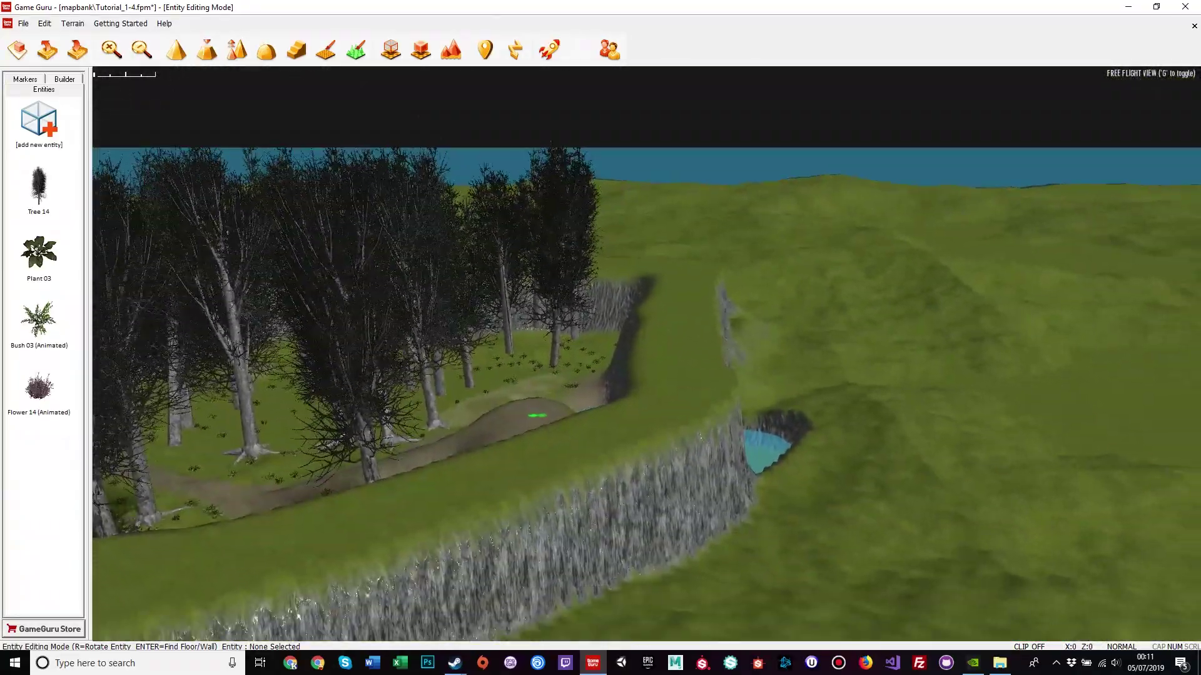
key("w")
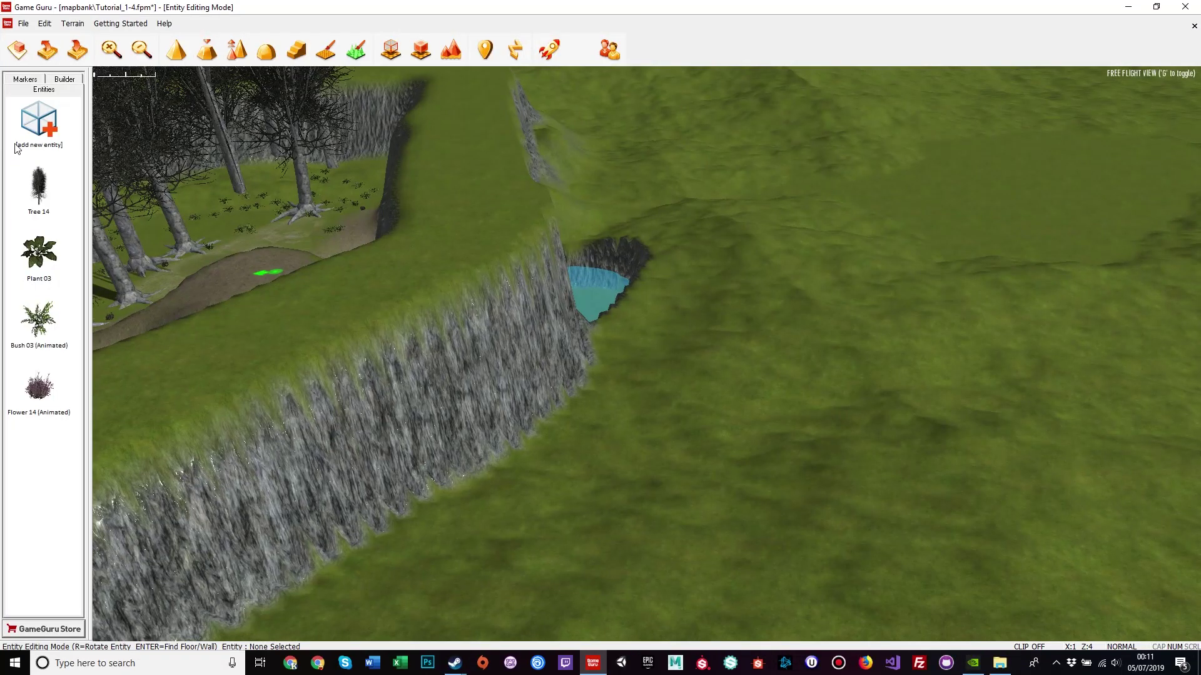
left_click(37, 123)
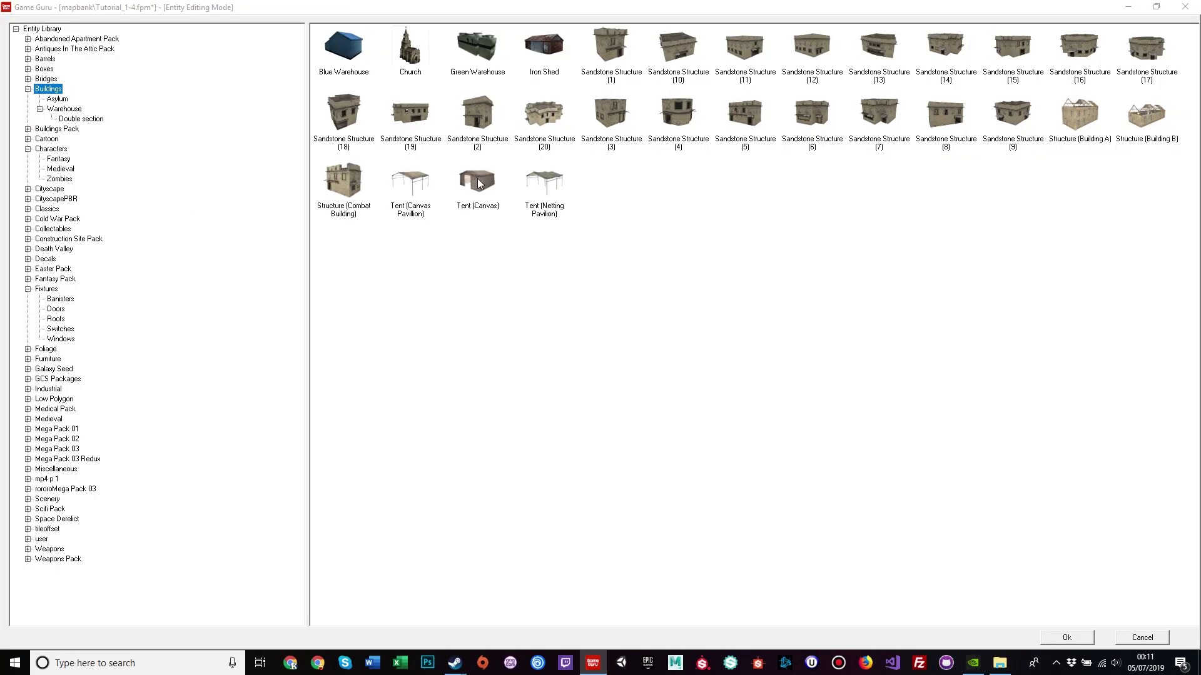
double_click(477, 179)
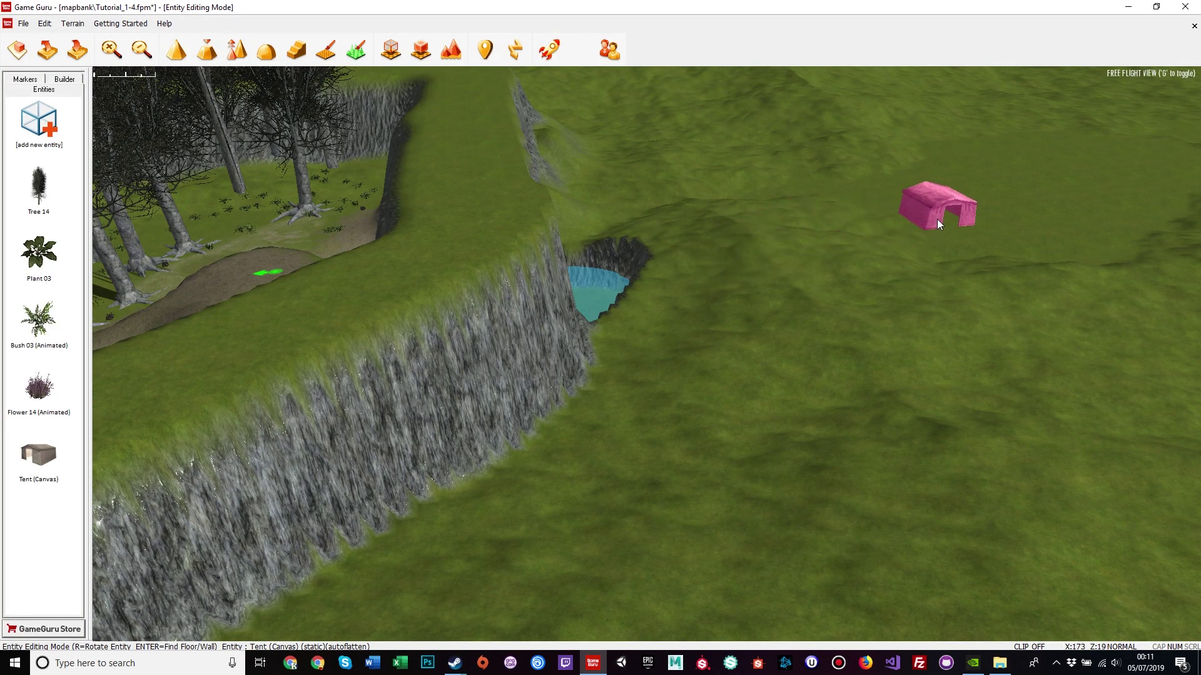
left_click(942, 215)
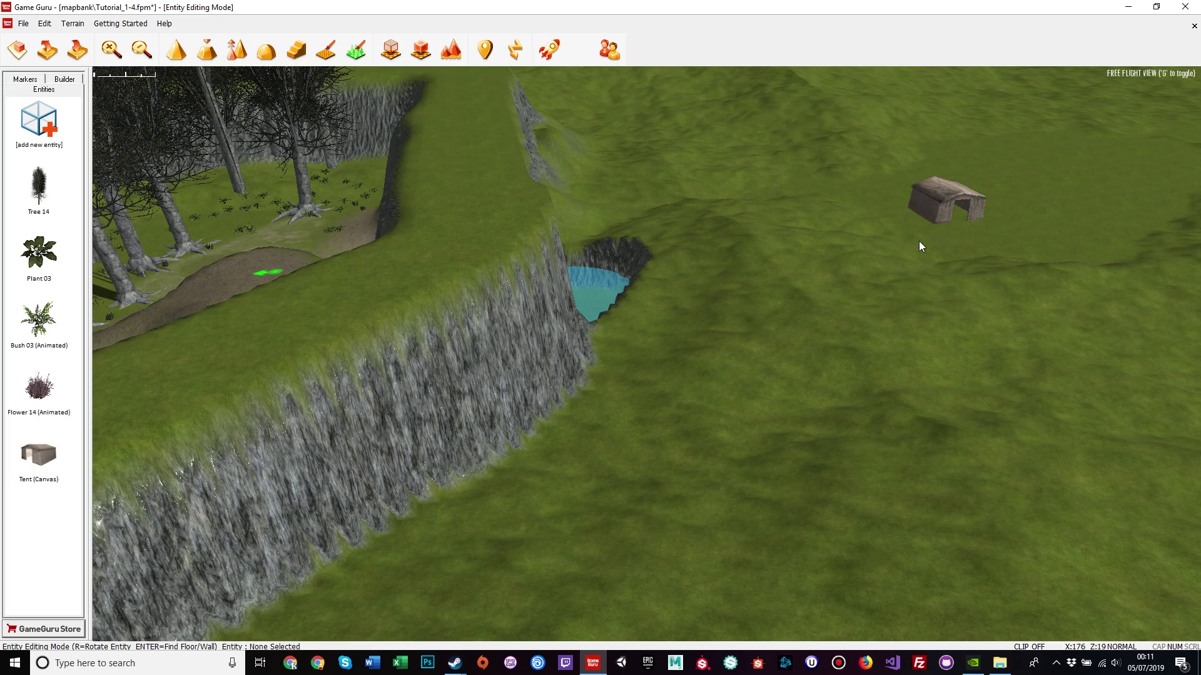
left_click(925, 200)
left_click_drag(924, 209, 290, 220)
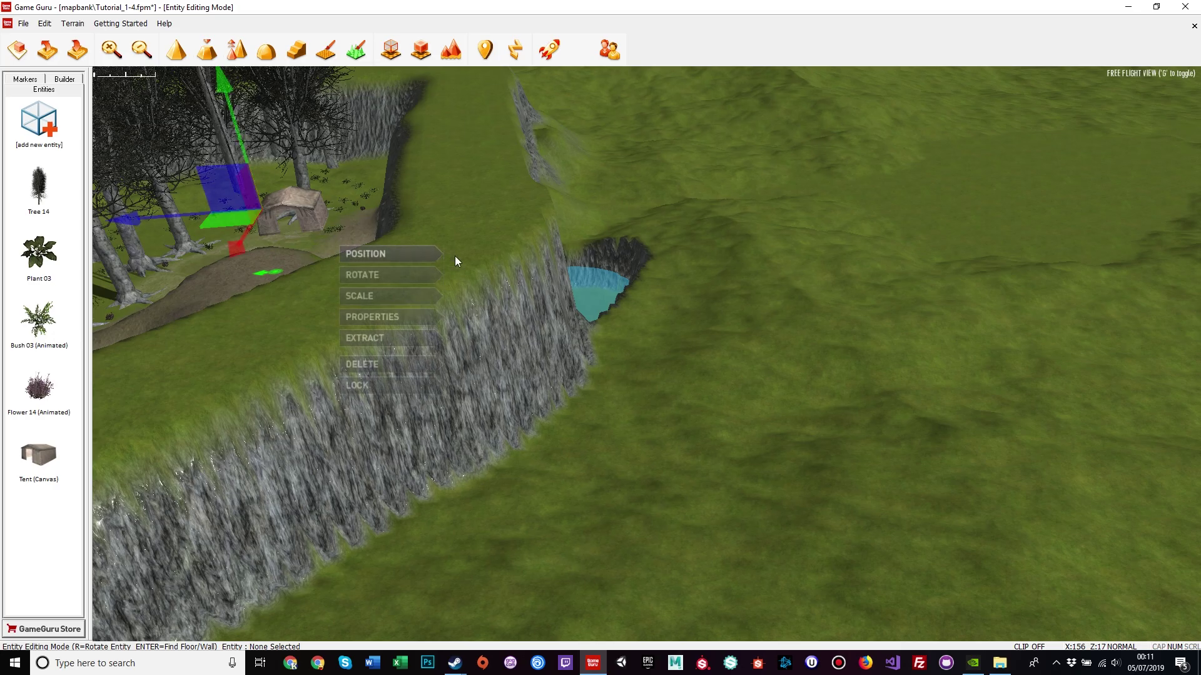
- Rotate the tent about its vertical axis so its entrance faces more towards the dirt path and the water
right_click_drag(455, 256, 369, 231)
key("w")
key("w")
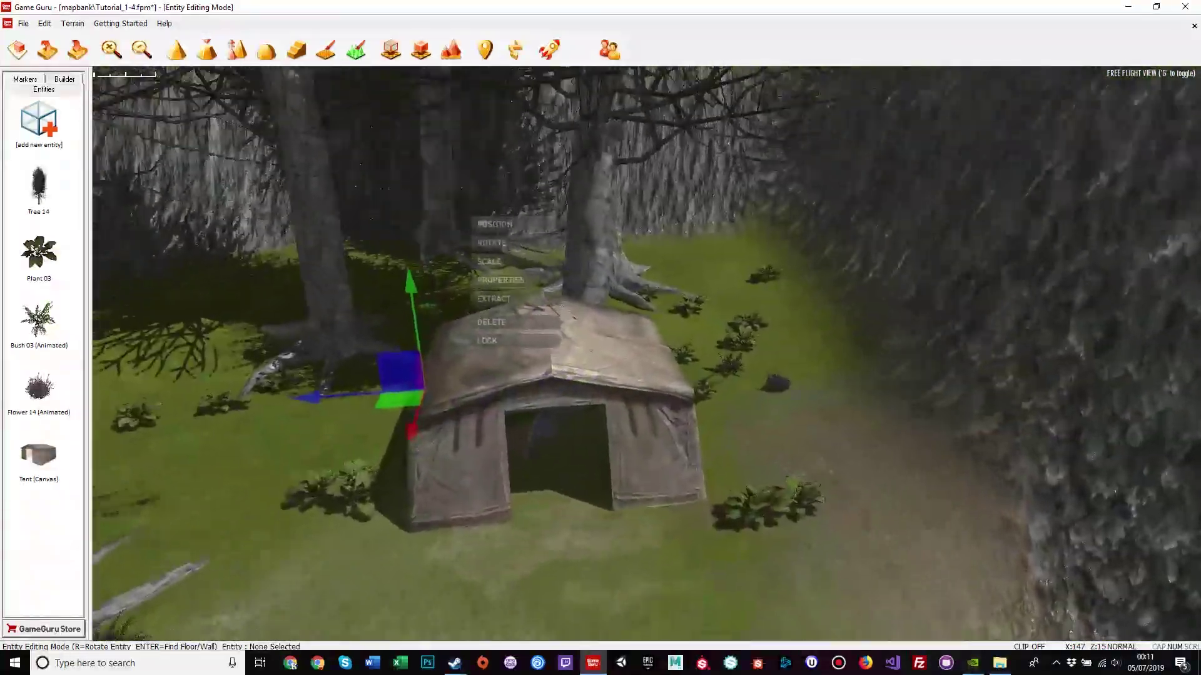
right_click_drag(532, 209, 508, 240)
left_click_drag(563, 205, 524, 204)
left_click(546, 79)
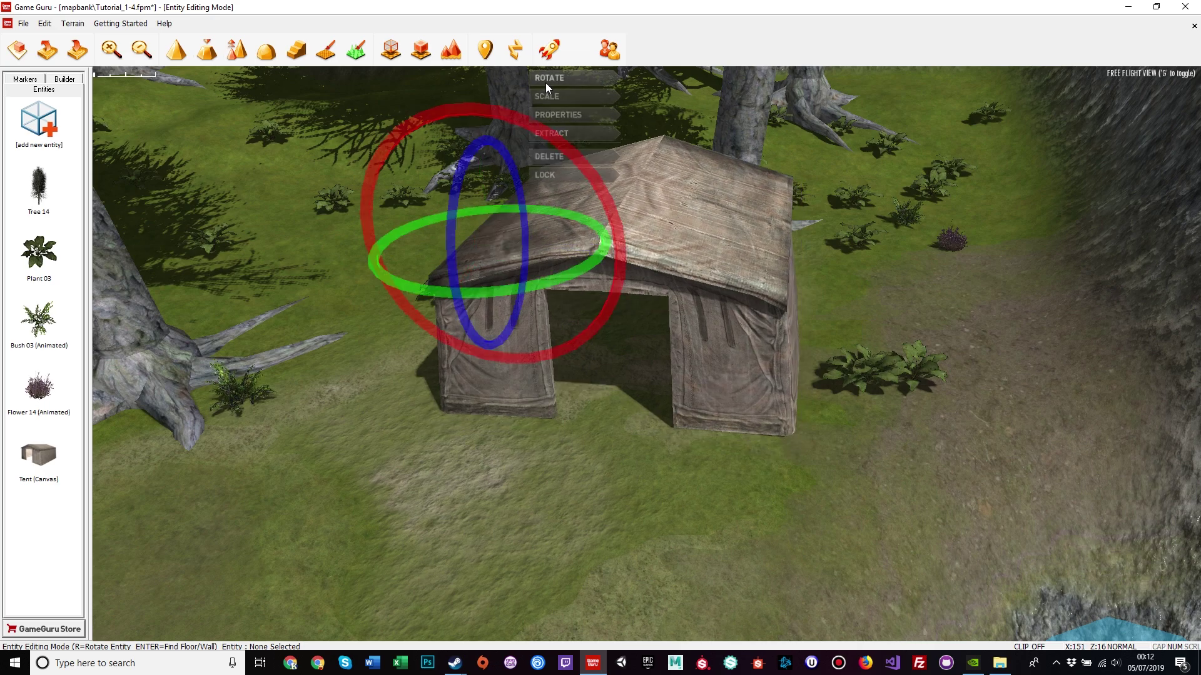
left_click(539, 280)
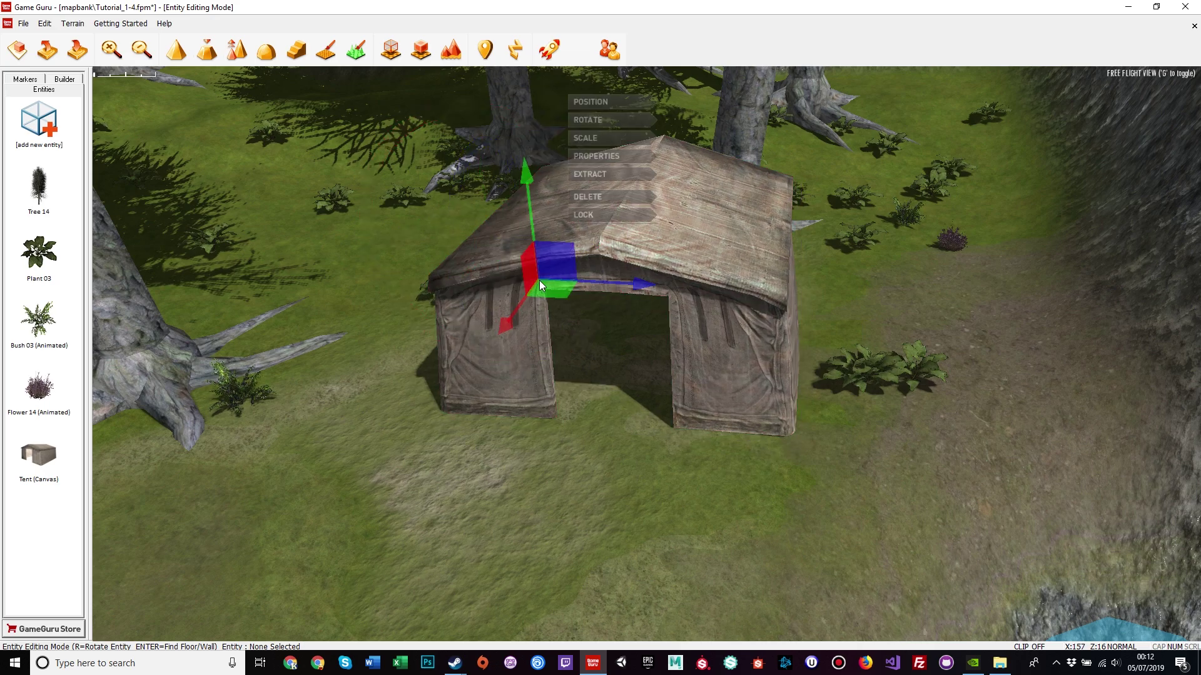
left_click(593, 120)
left_click_drag(585, 321, 542, 333)
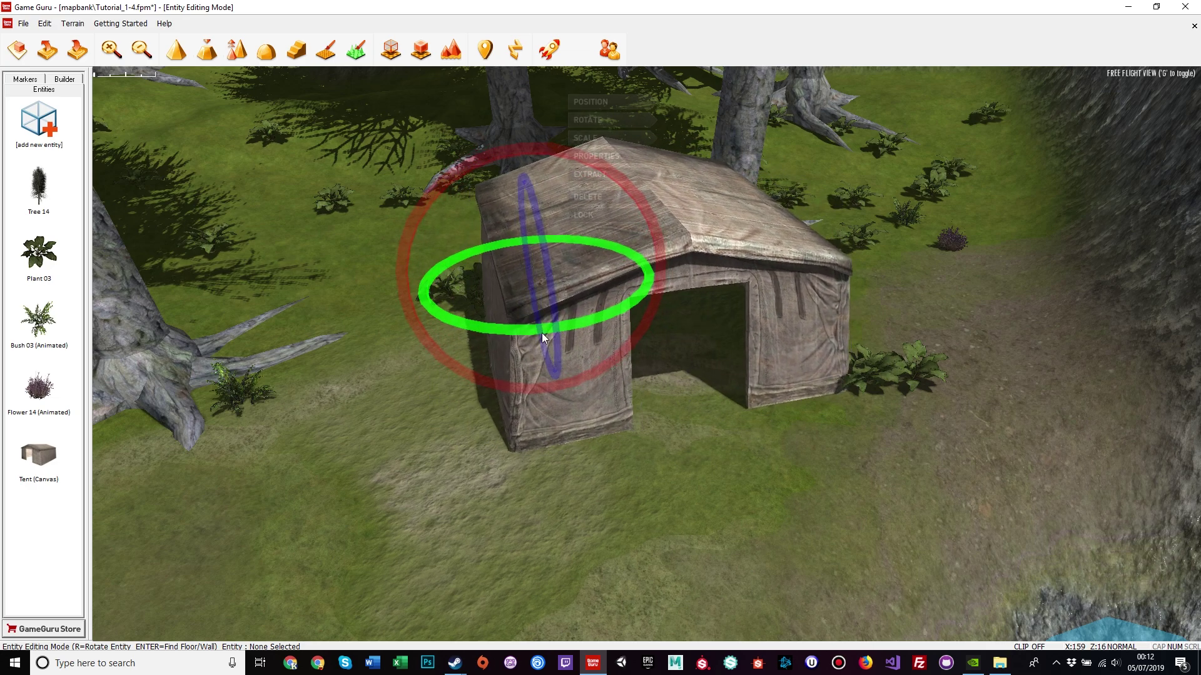
left_click(779, 520)
- Examine from close up, outside and inside the tent, how its walls meet the ground
key("s")
right_click_drag(779, 520, 828, 438)
key("w")
key("s")
key("w")
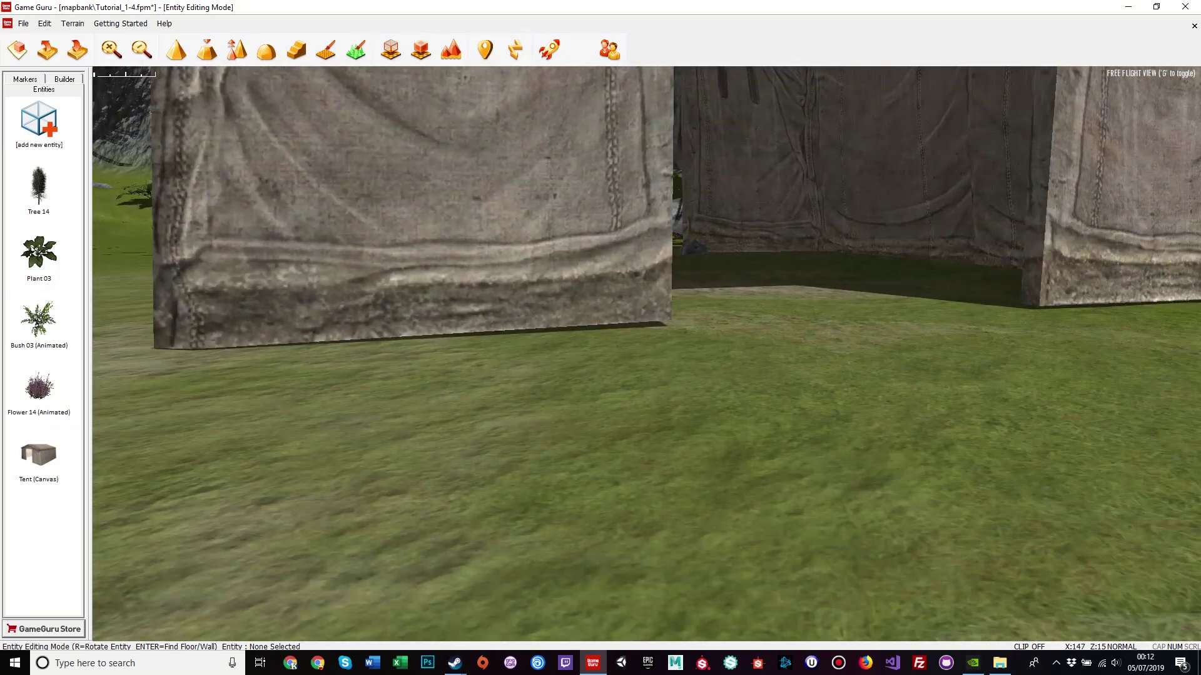
key("s")
right_click_drag(659, 387, 759, 413)
key("w")
key("a")
key("w")
key("a")
key("a")
key("w")
right_click_drag(688, 434, 680, 358)
- Shift the tent slightly across the ground, away from the tree root poking through its back corner
left_click(666, 279)
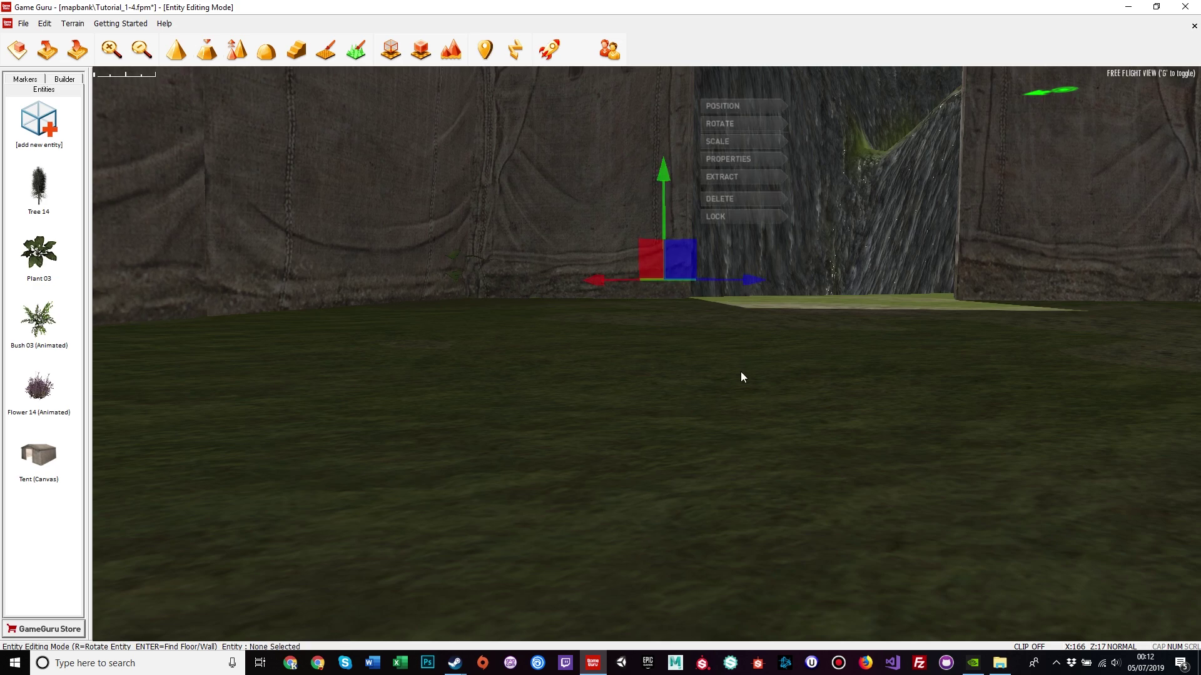
key("w")
right_click_drag(740, 372, 484, 358)
key("w")
key("s")
key("w")
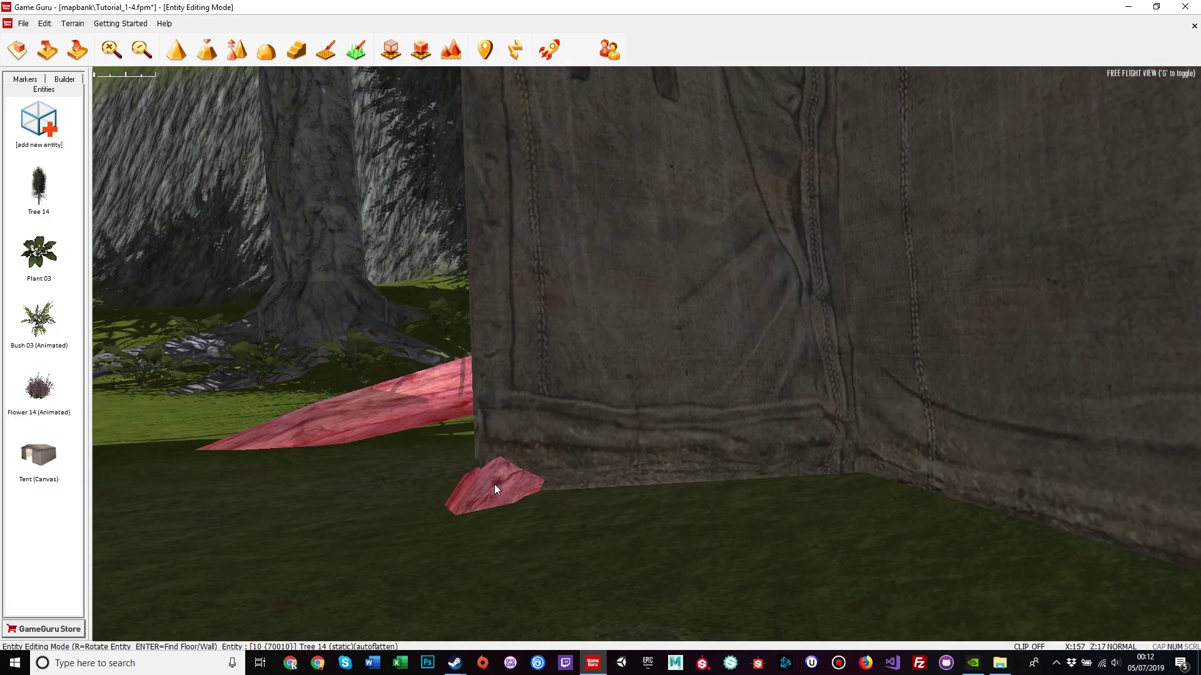
key("s")
left_click(611, 356)
key("s")
key("w")
mouse_move(508, 368)
right_mouse_down()
mouse_move(538, 369)
mouse_move(525, 369)
right_mouse_up()
key("s")
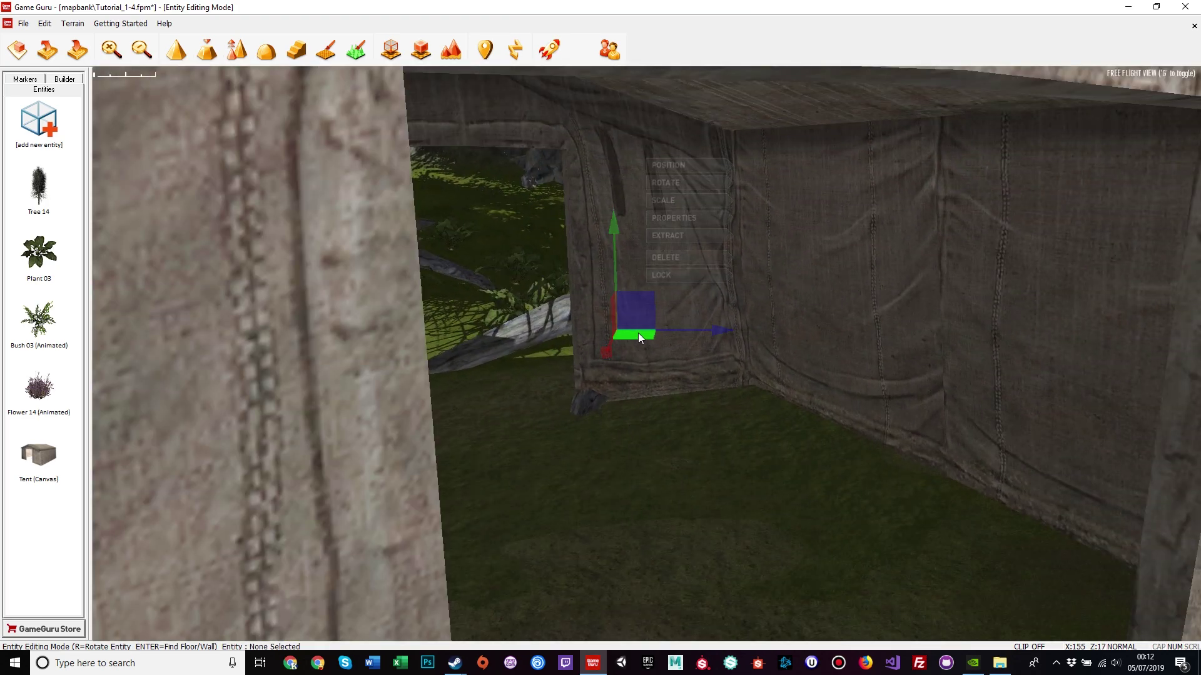
left_click_drag(638, 334, 667, 342)
key("d")
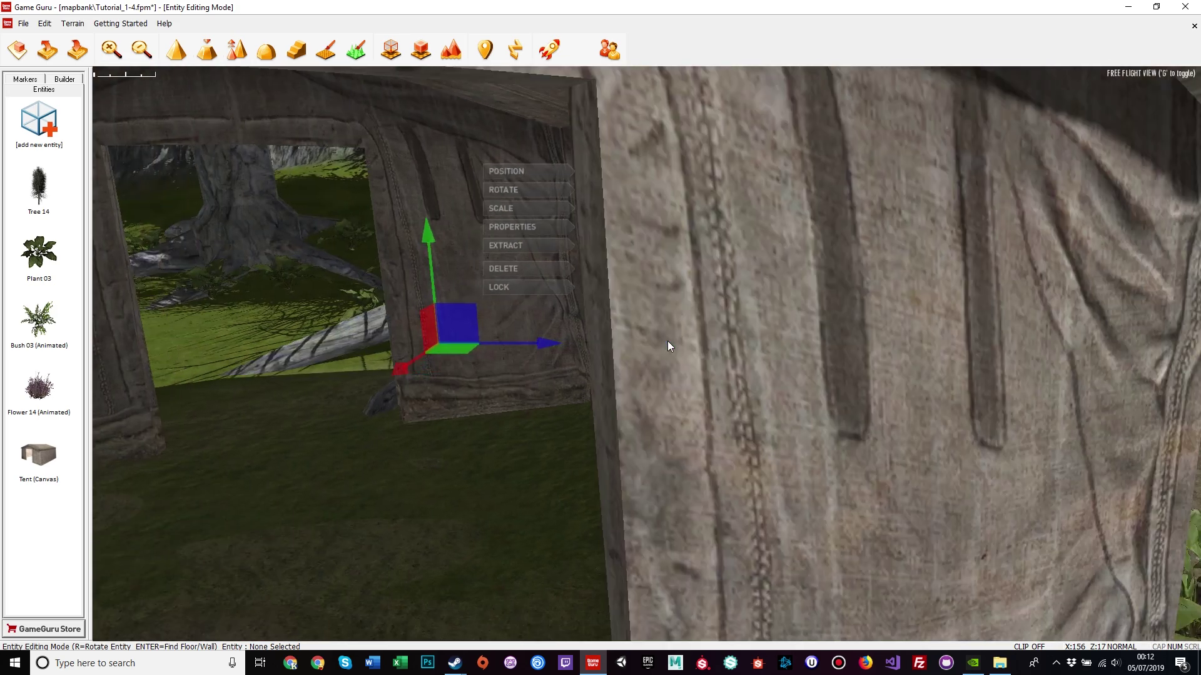
- Move the leafy plants poking through the tent's side wall outwards onto the ground beside it
right_click_drag(531, 431, 505, 499)
key("s")
key("w")
key("d")
key("w")
key("a")
key("w")
key("d")
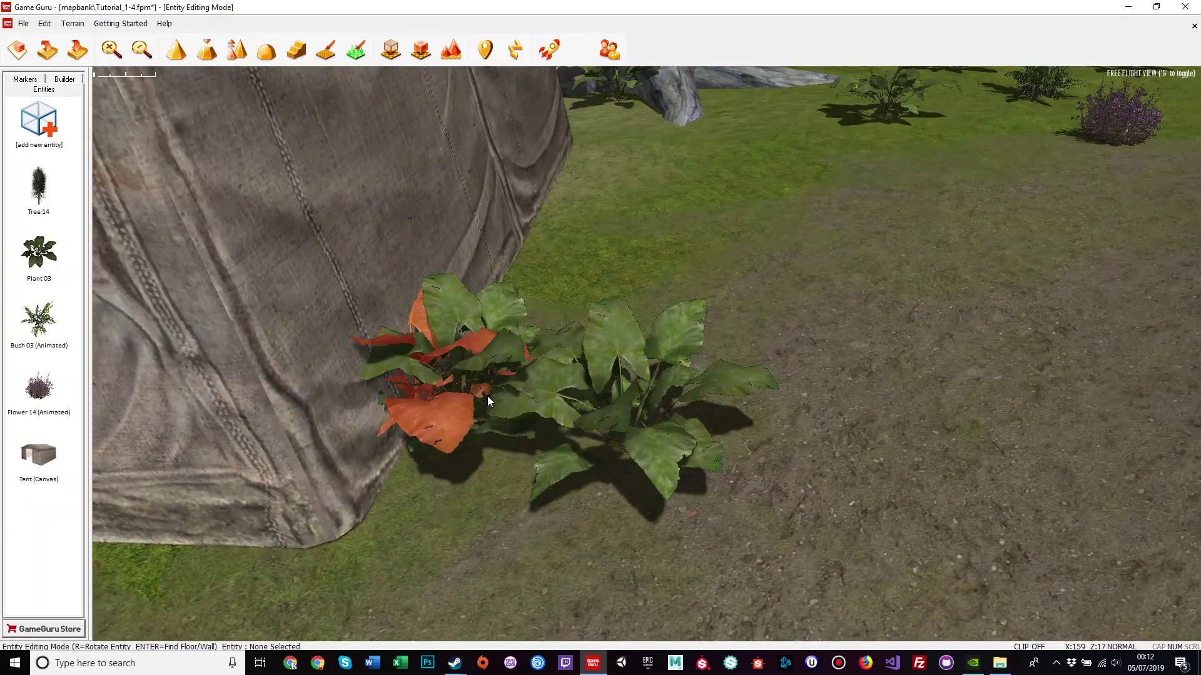
left_click(486, 396)
left_click_drag(475, 384, 649, 279)
left_click(638, 439)
left_click_drag(639, 453, 687, 487)
left_click(466, 366)
left_click_drag(498, 366, 581, 354)
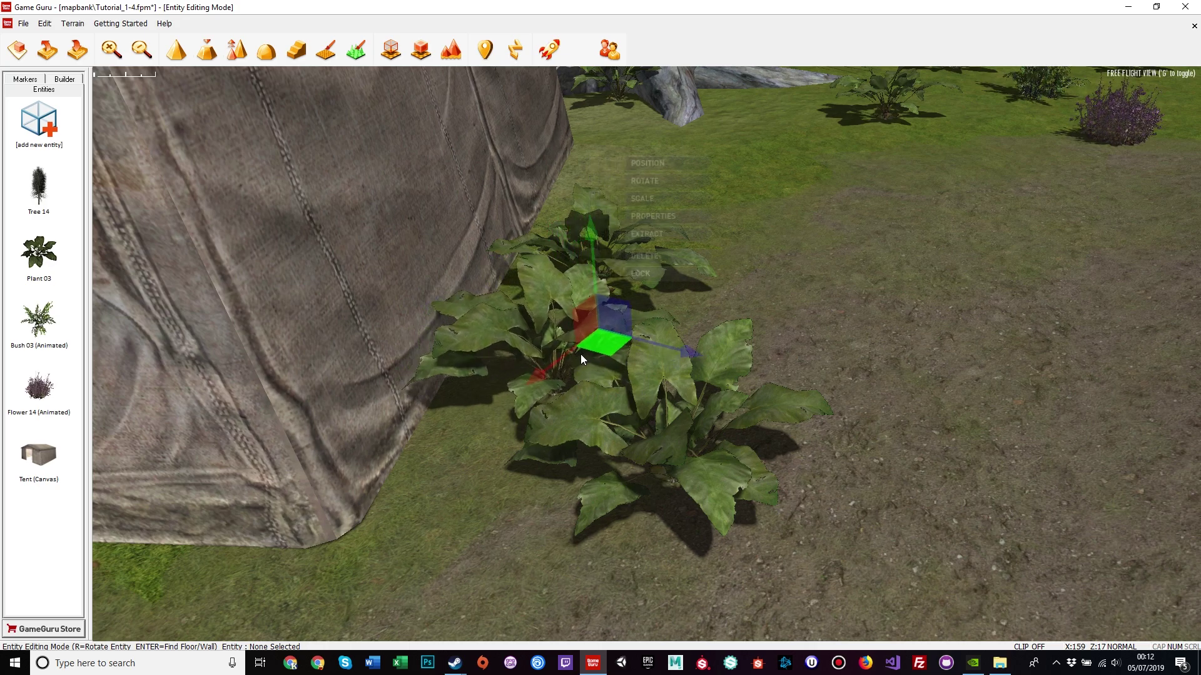
left_click(514, 426)
- Inspect the tent's walls and the ground around its base from several sides
key("a")
right_click_drag(514, 426, 767, 423)
key("w")
key("w")
key("s")
key("w")
key("s")
key("s")
key("w")
key("s")
key("a")
key("w")
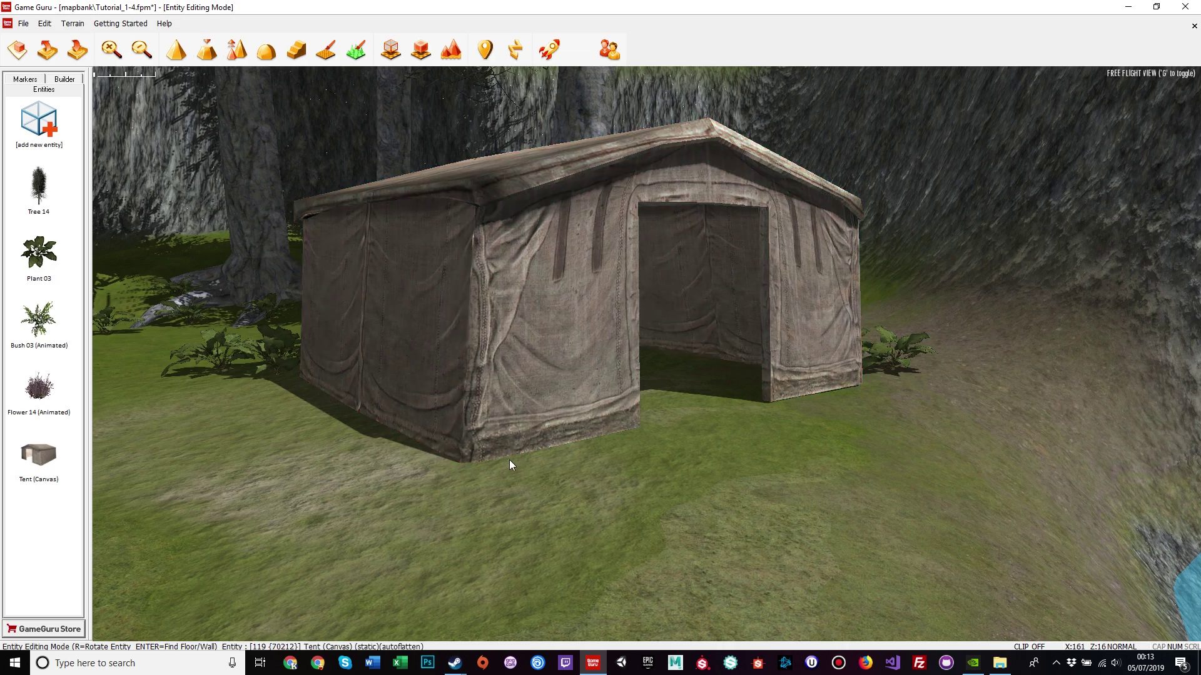
- Compare the ground at the tent's front corner with the terrain around the neighbouring trees
key("d")
right_click_drag(590, 460, 557, 441)
key("w")
key("w")
key("s")
key("d")
key("w")
key("w")
right_click_drag(713, 459, 658, 491)
key("s")
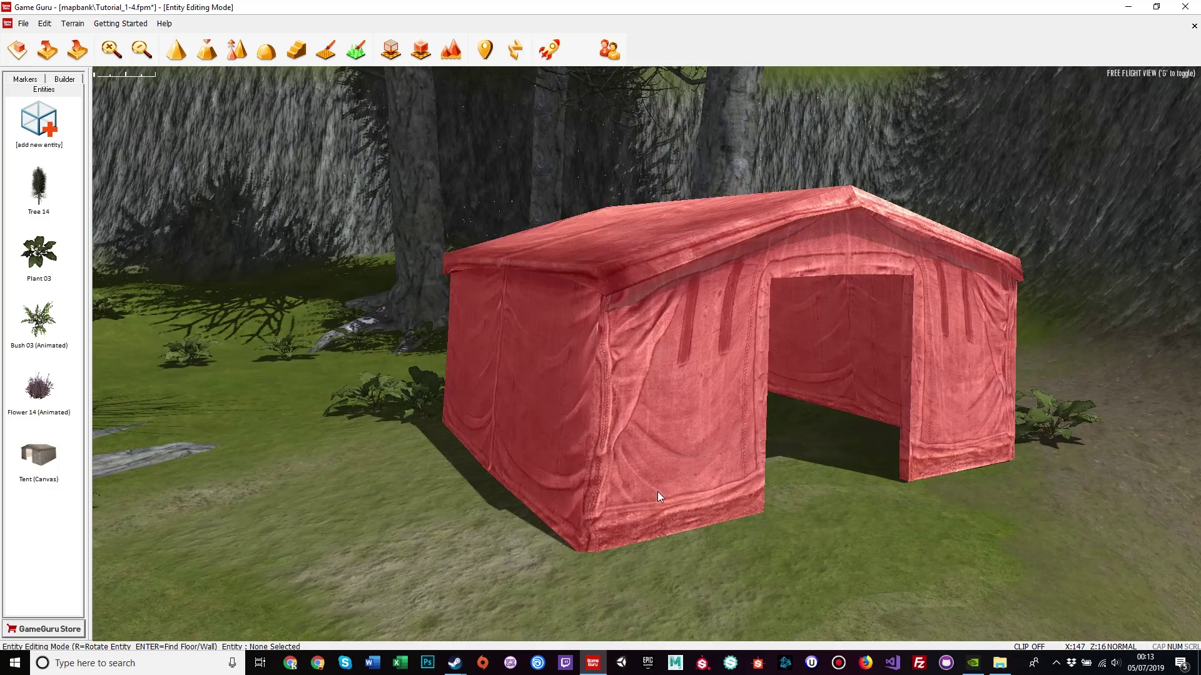
right_click_drag(838, 514, 250, 476)
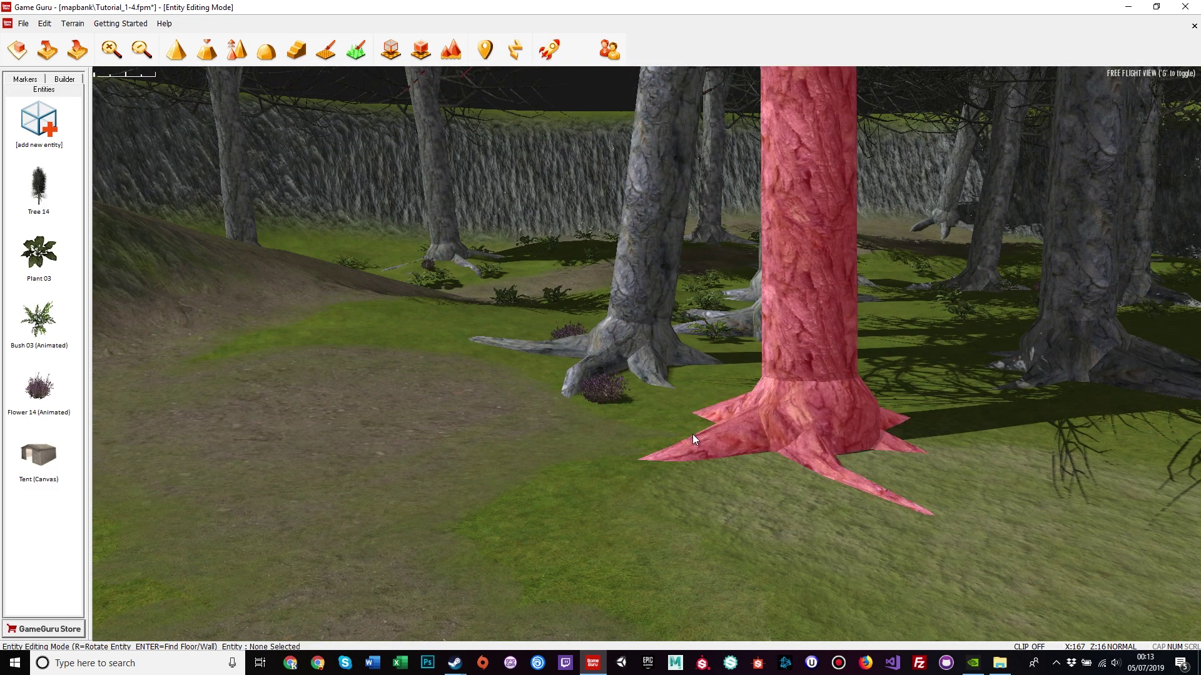
right_click_drag(688, 437, 1157, 469)
key("s")
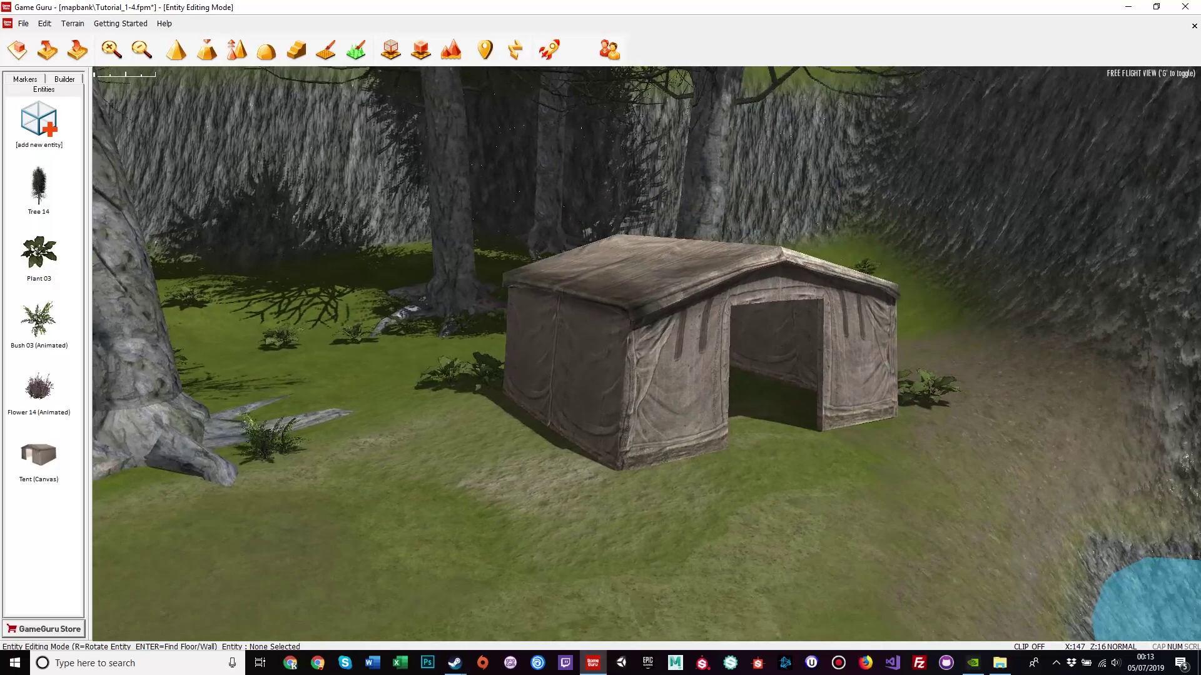
- Review the finished tent placement and the surrounding clearing from near and far
right_click_drag(647, 353, 688, 400)
key("w")
key("s")
key("s")
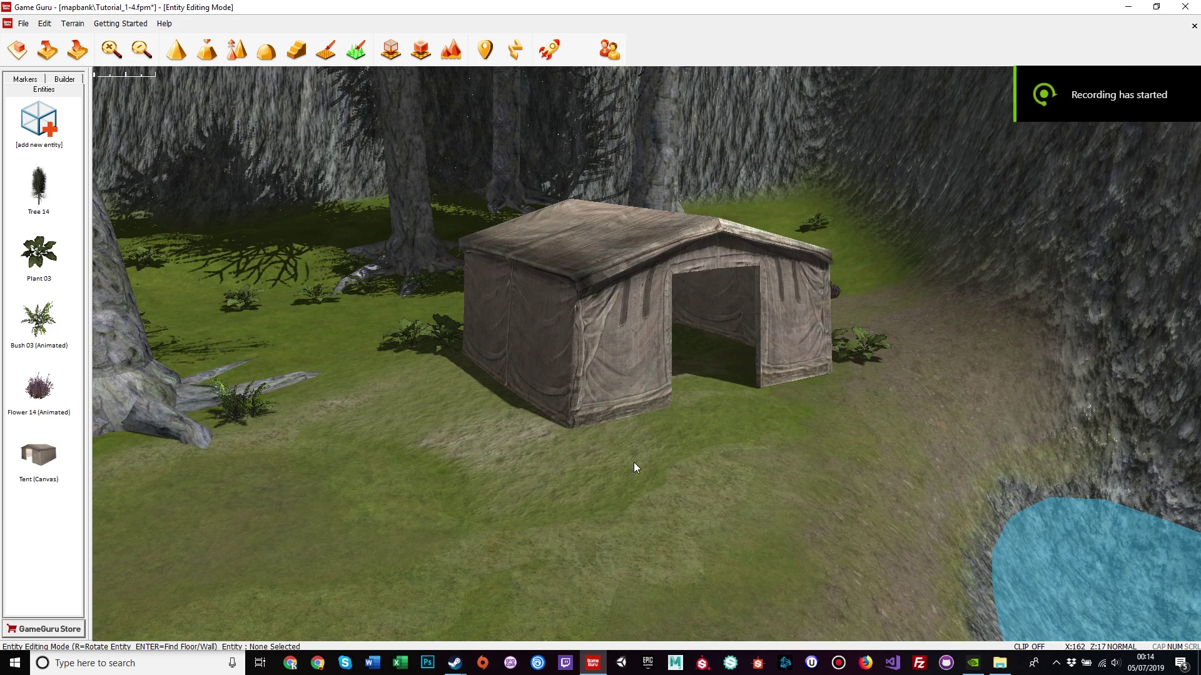
key("w")
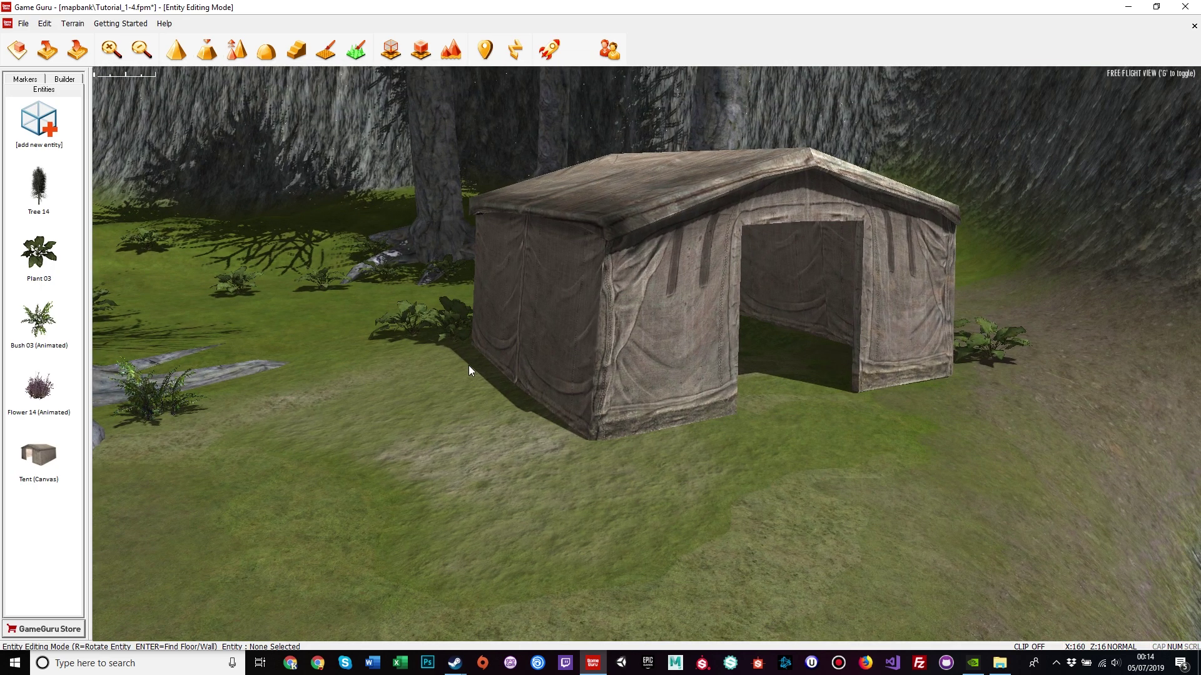
key("w")
mouse_move(702, 474)
right_mouse_down()
mouse_move(826, 481)
mouse_move(710, 474)
right_mouse_up()
key("s")
key("w")
right_click_drag(450, 290, 460, 290)
key("s")
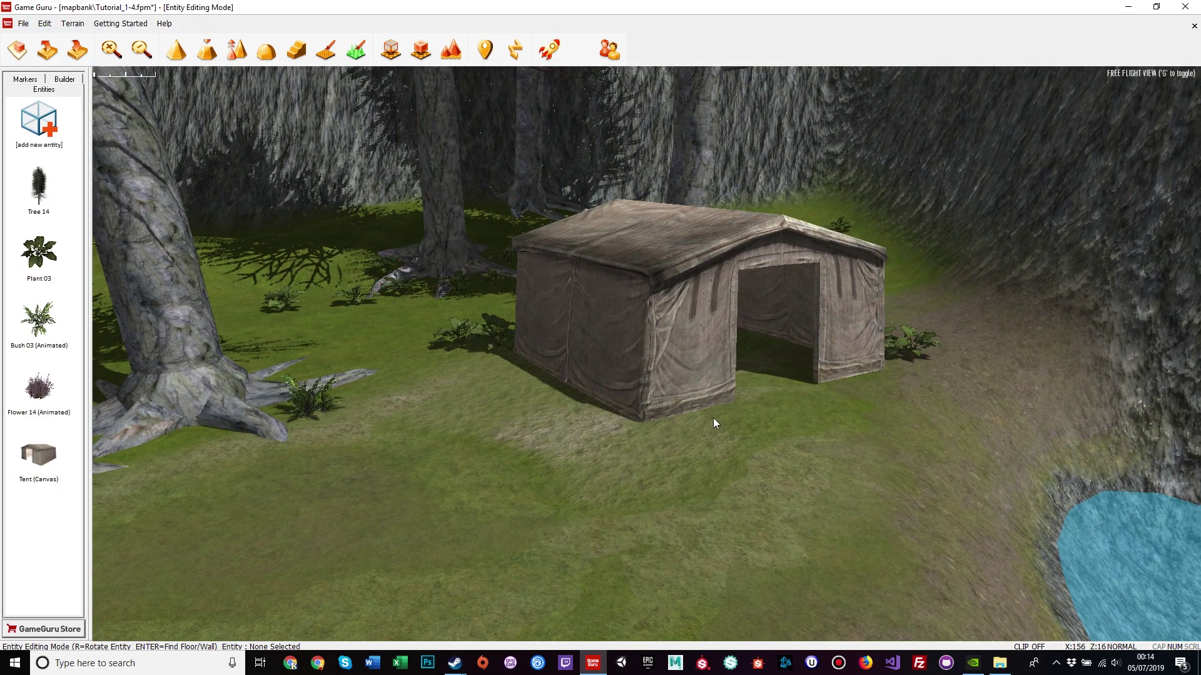
- Save the level under the new file name Tutorial_1-5.fpm in the mapbank folder
left_click(23, 23)
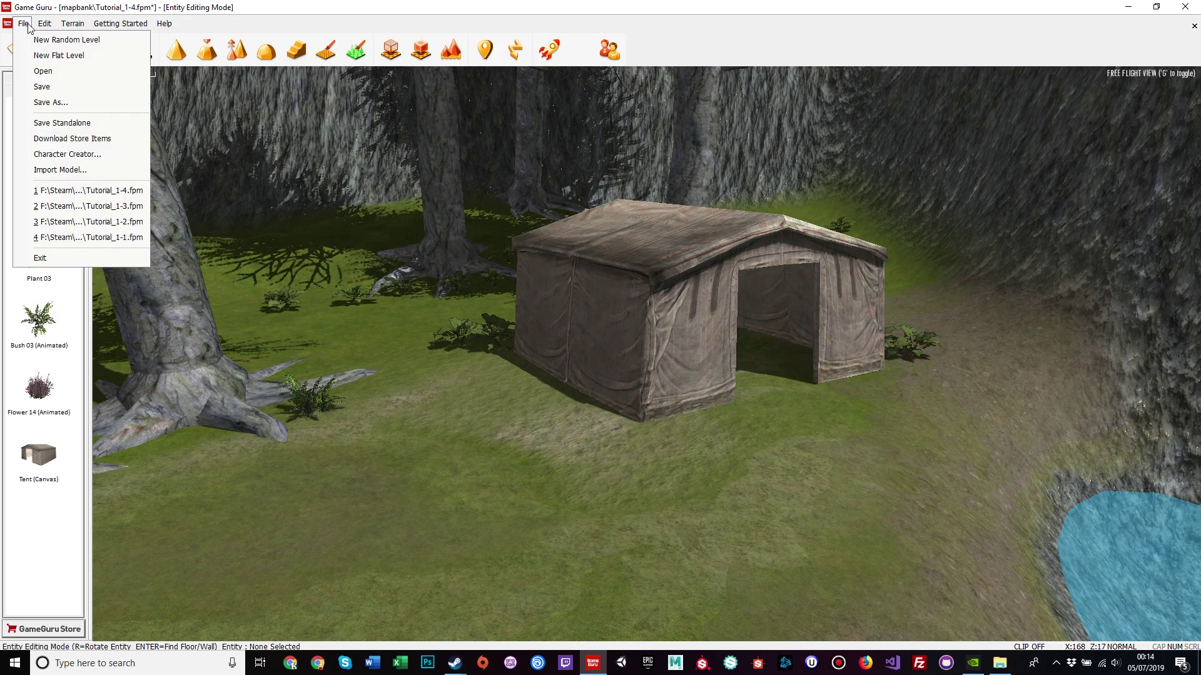
left_click(62, 105)
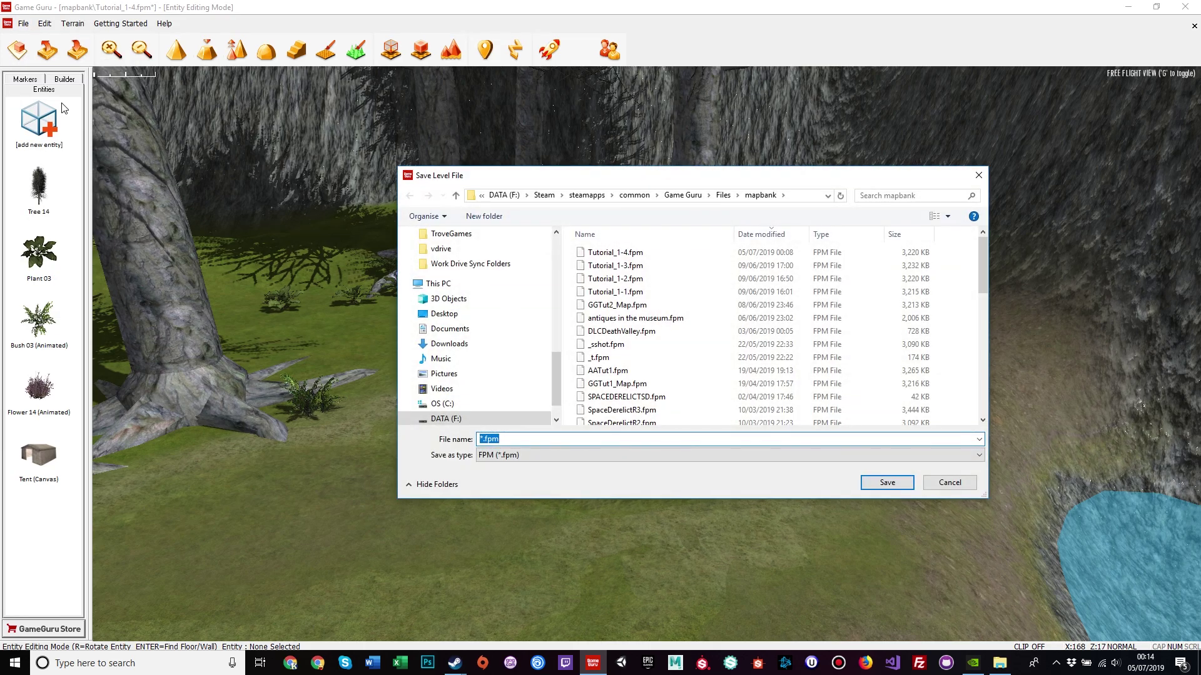
left_click(615, 253)
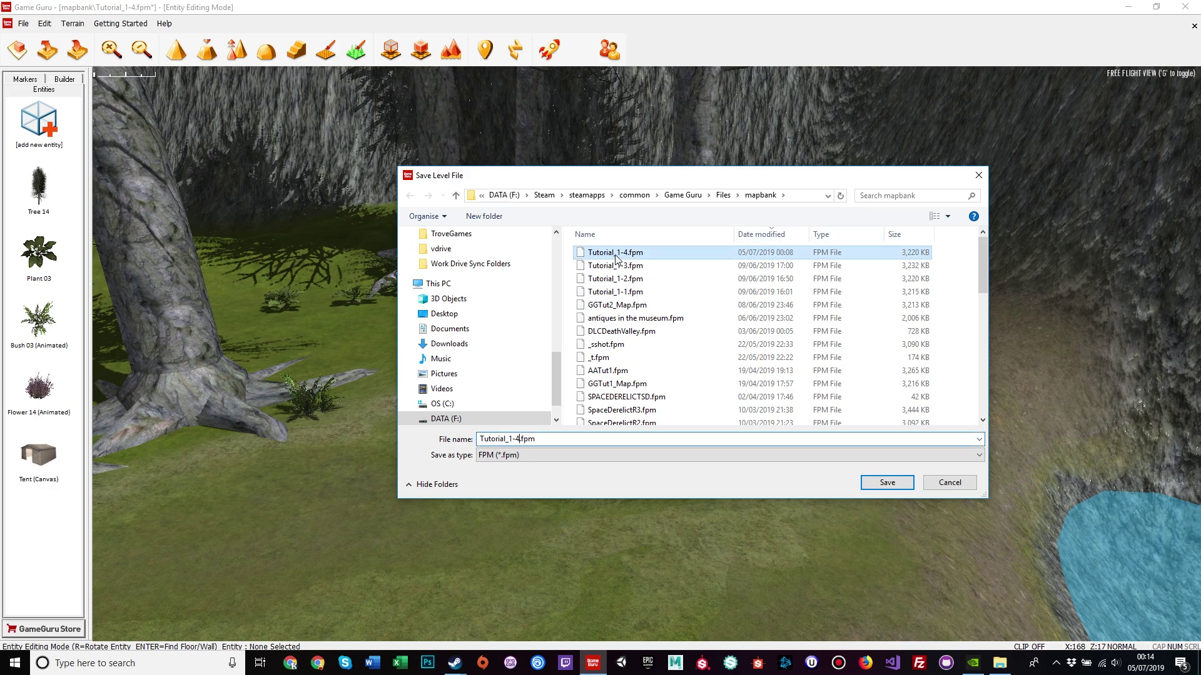
left_click(518, 439)
key("BackSpace")
type("5")
key("Return")
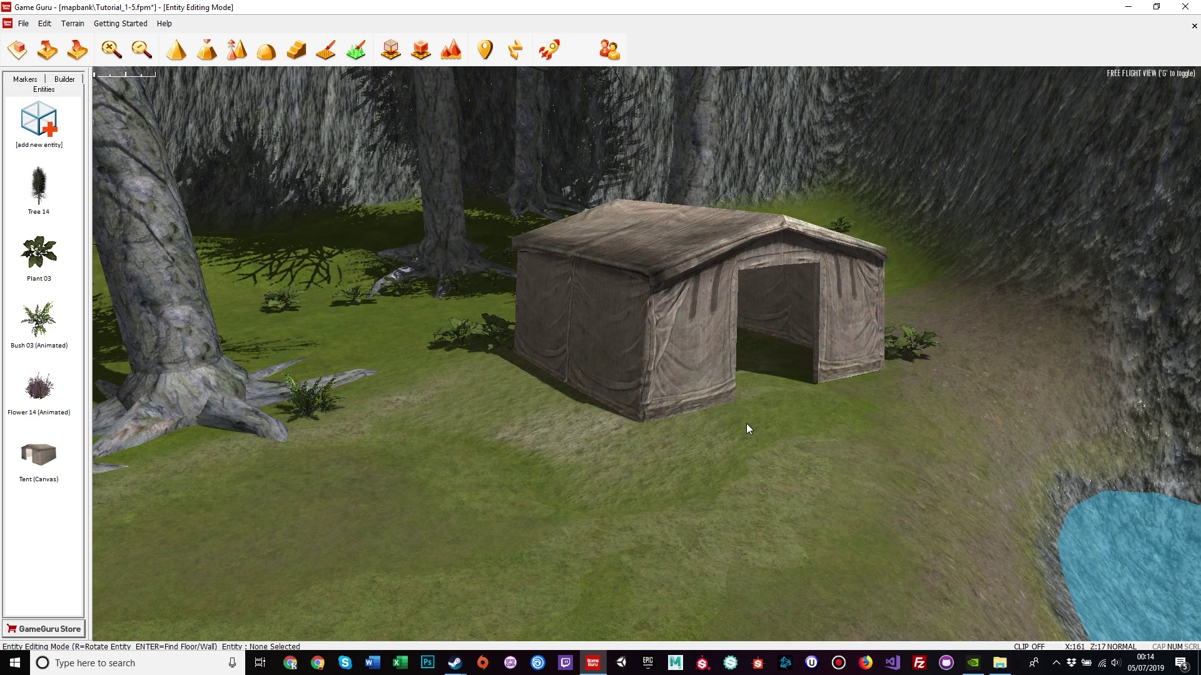
- Examine the tent's entrance, side wall and surrounding ground from closer and farther viewpoints
key("w")
mouse_move(747, 424)
right_mouse_down()
mouse_move(782, 406)
mouse_move(754, 420)
right_mouse_up()
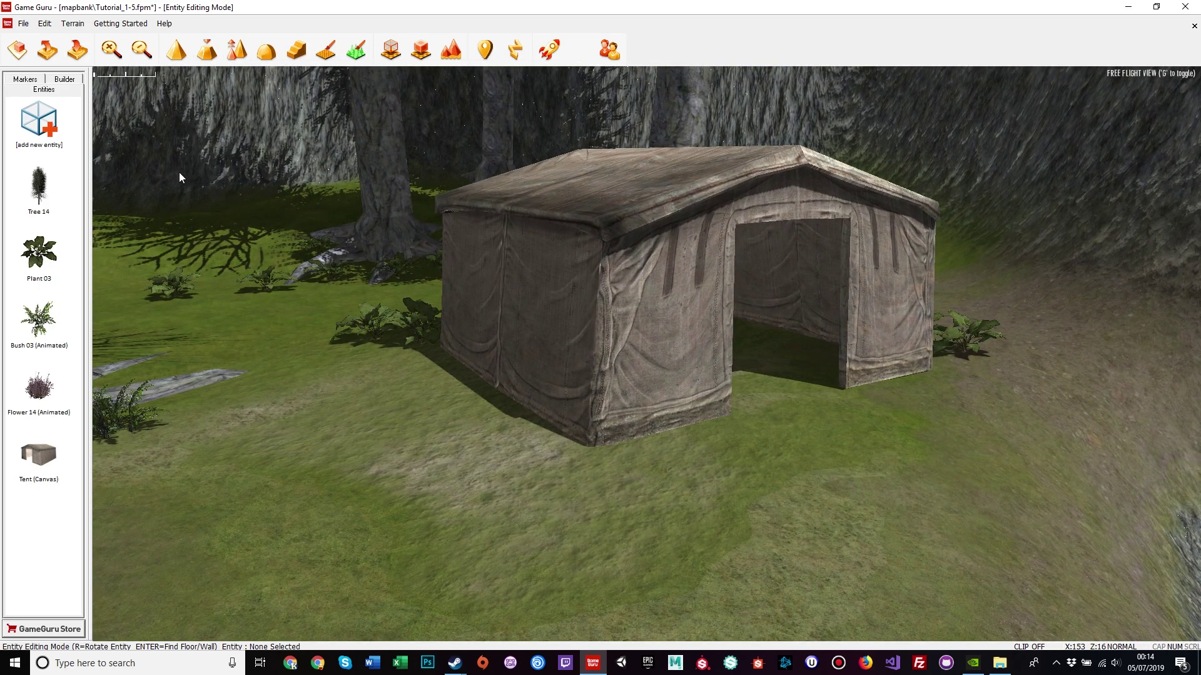
key("w")
right_click_drag(656, 506, 658, 464)
key("s")
key("w")
key("w")
key("s")
key("w")
scroll(715, 538, "down", 3)
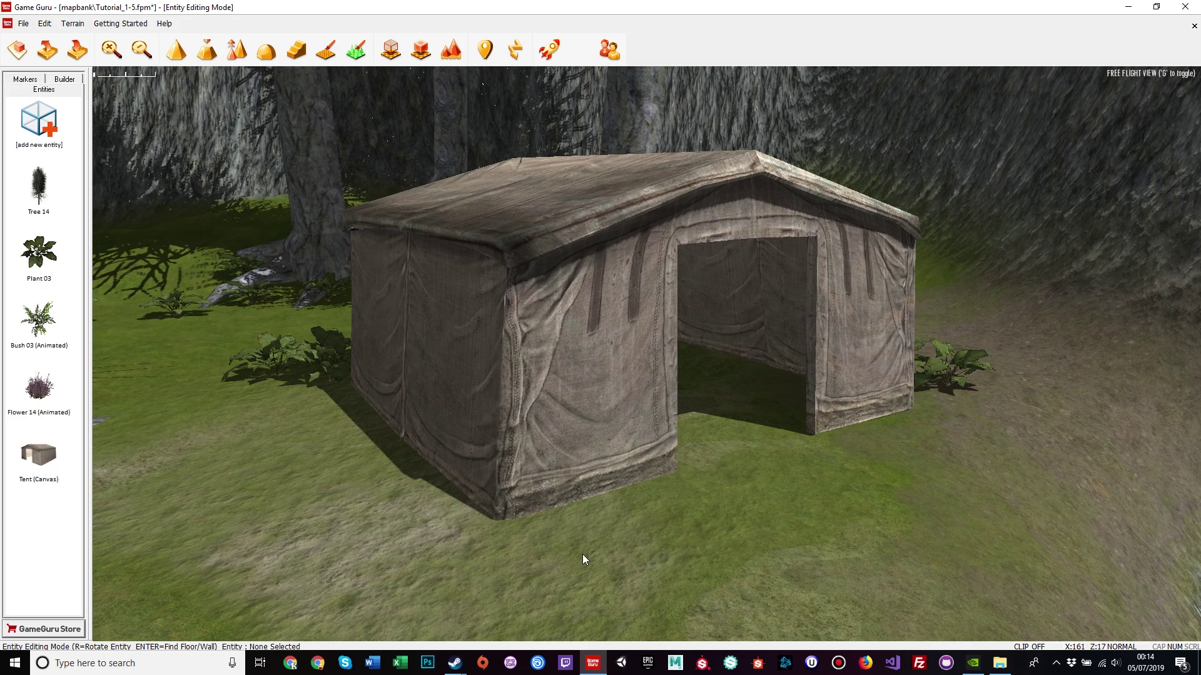
mouse_move(700, 519)
right_mouse_down()
mouse_move(744, 524)
mouse_move(688, 519)
right_mouse_up()
key("s")
key("a")
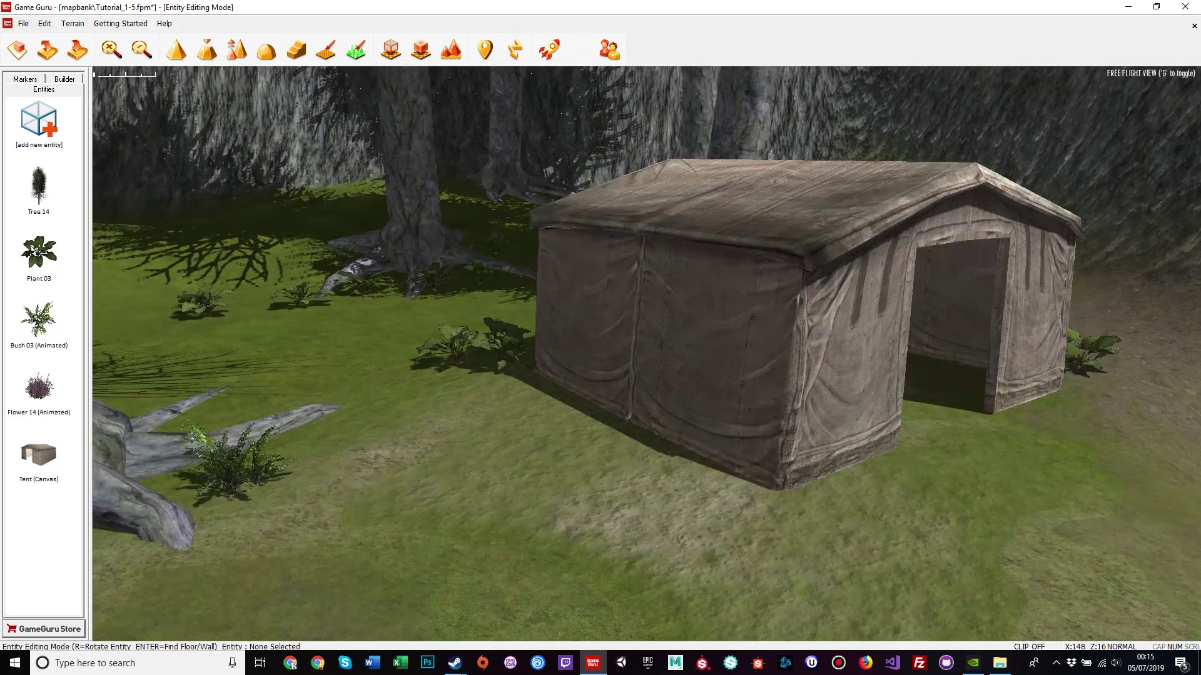
- Pick Wicker Basket (Closed) from the Barrels category of the entity library
left_click(36, 122)
left_click(28, 88)
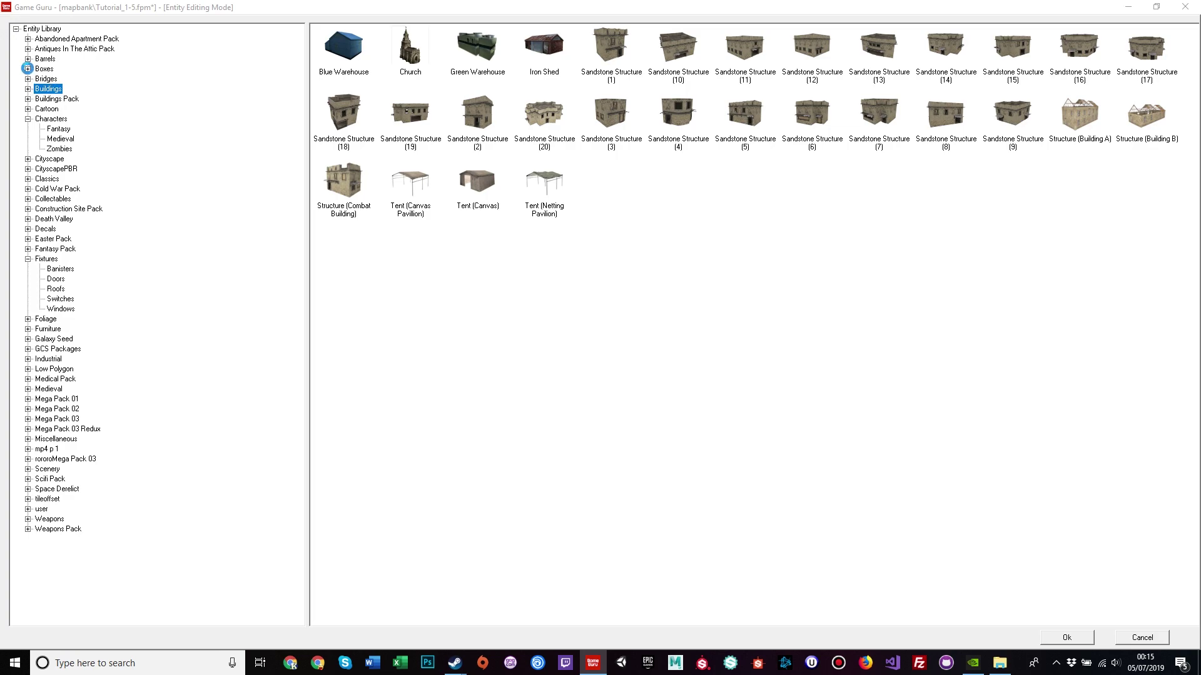
left_click(27, 68)
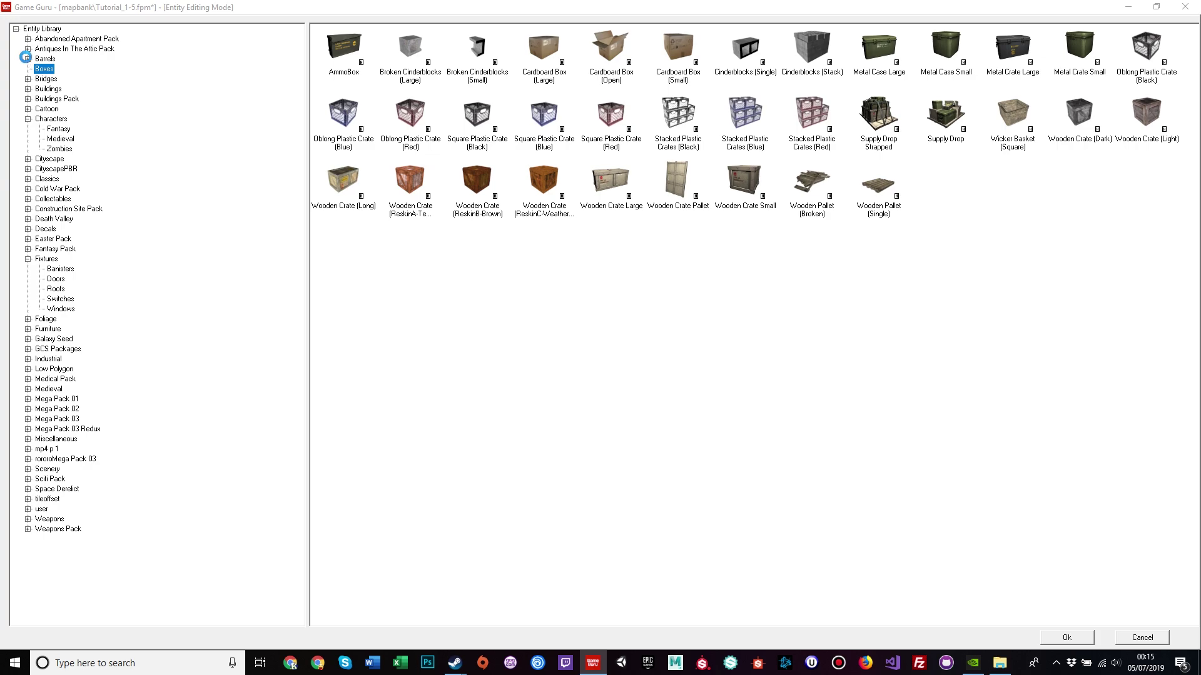
left_click(26, 58)
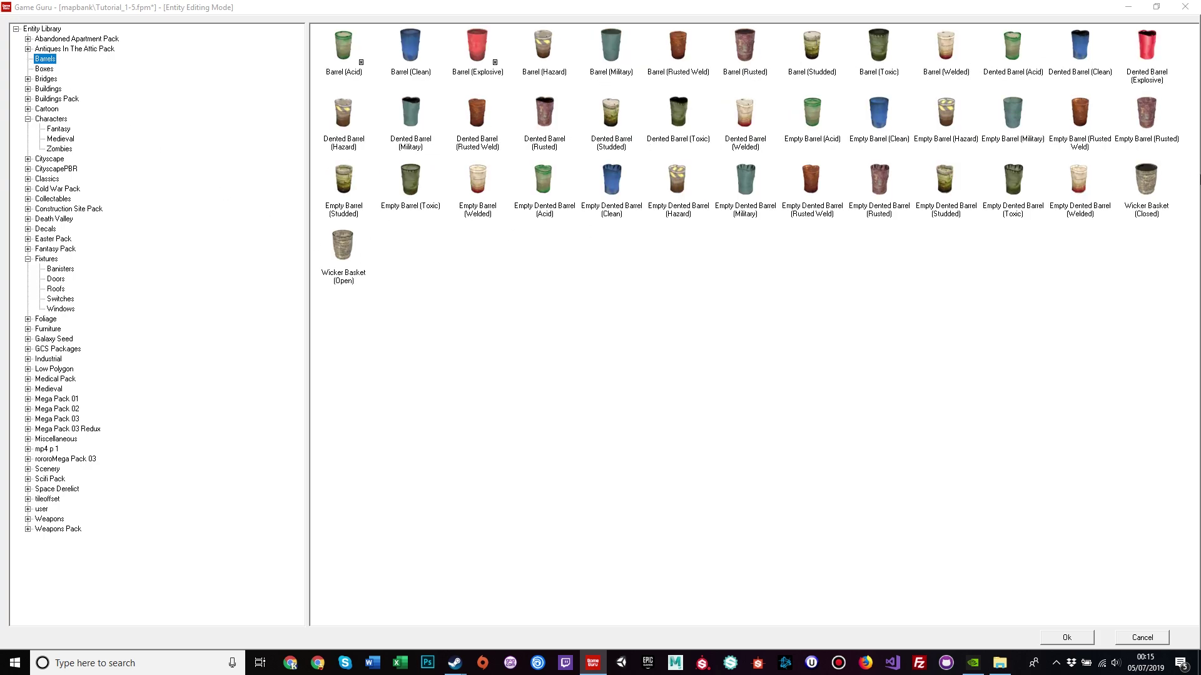
double_click(1147, 182)
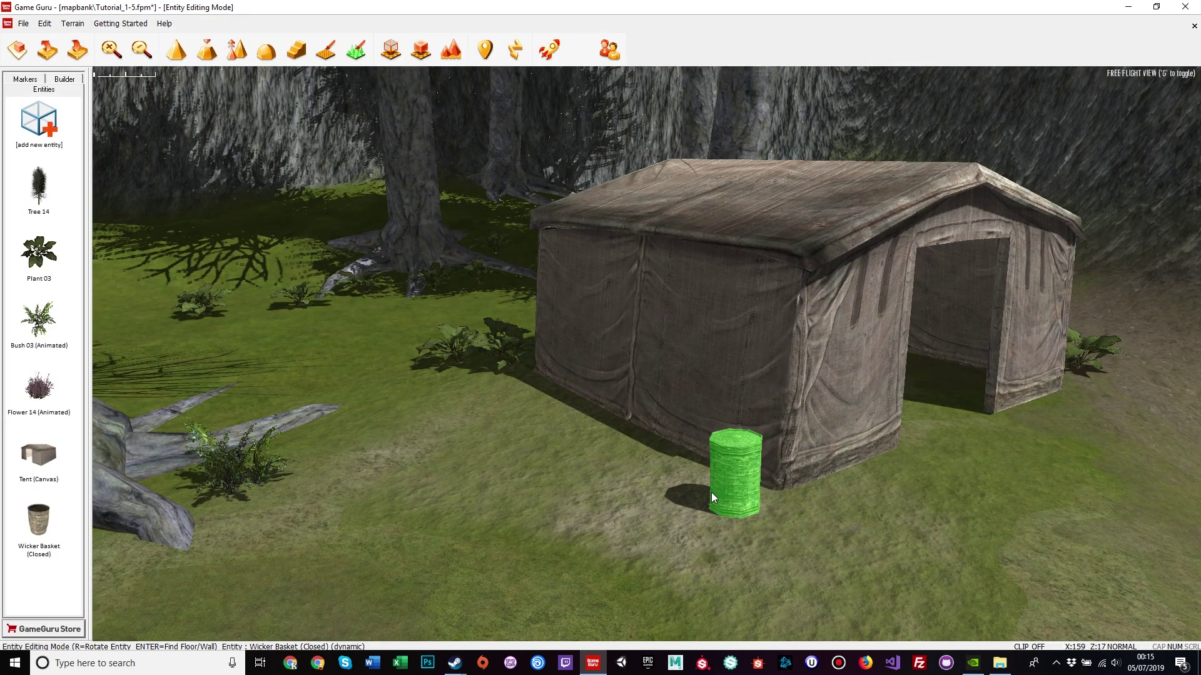
- Place a cluster of three closed wicker baskets against the tent's side wall near its front corner
key("d")
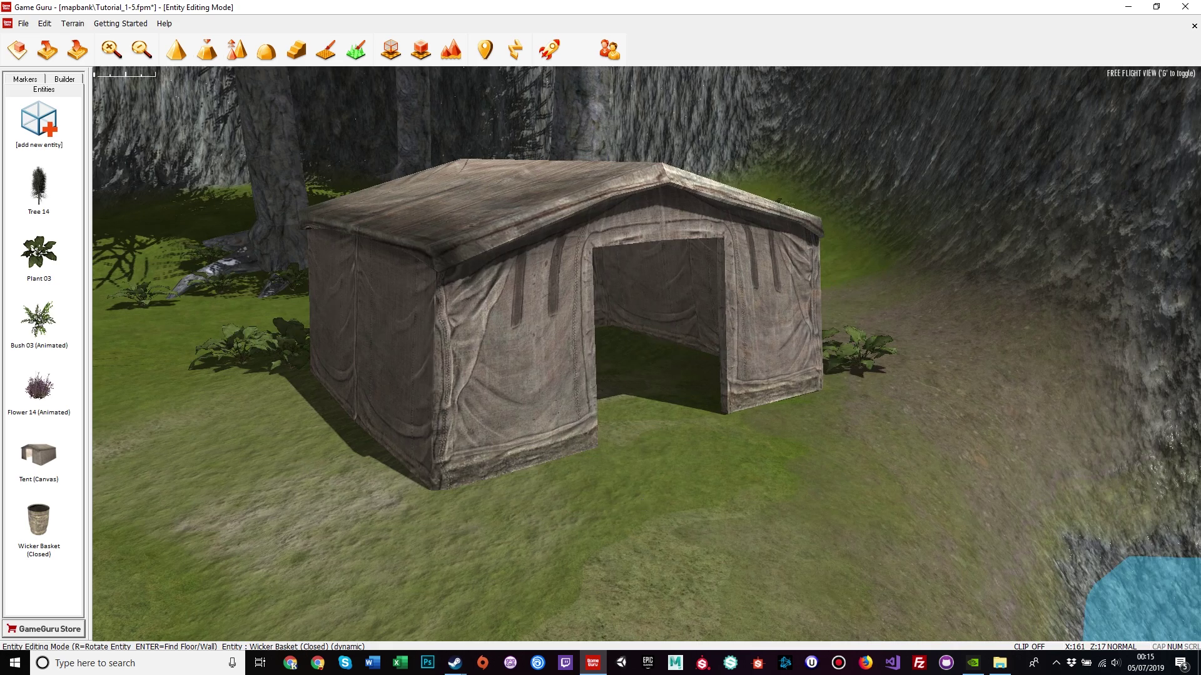
key("a")
left_click(520, 430)
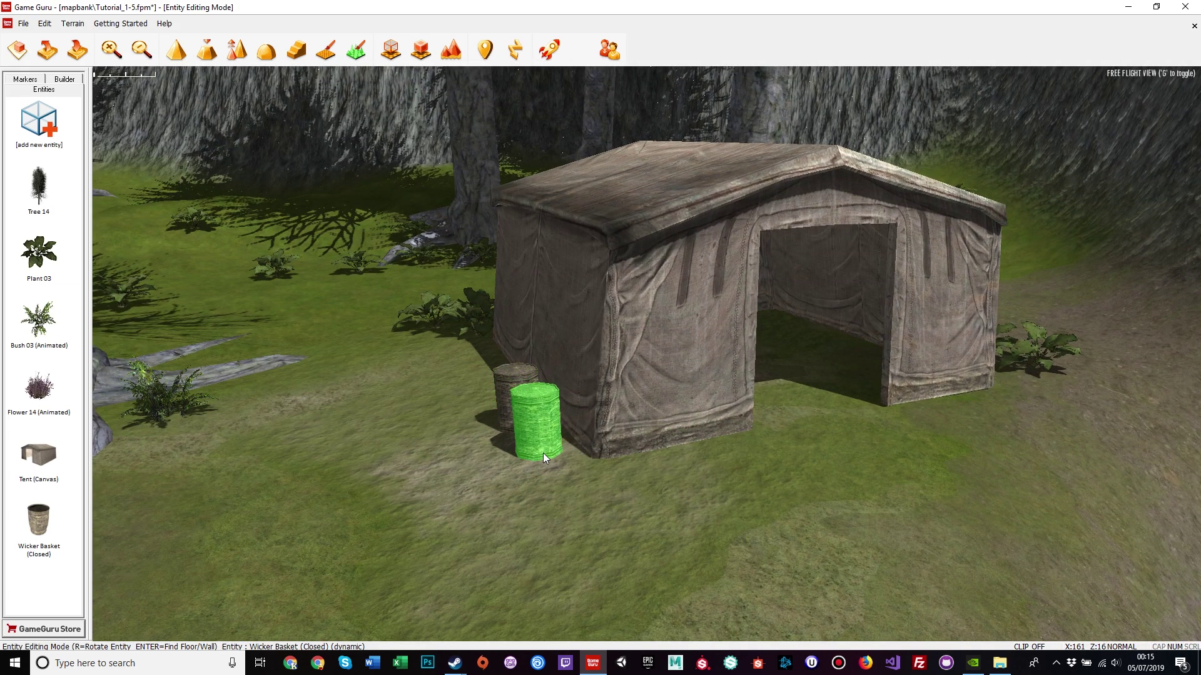
left_click(543, 452)
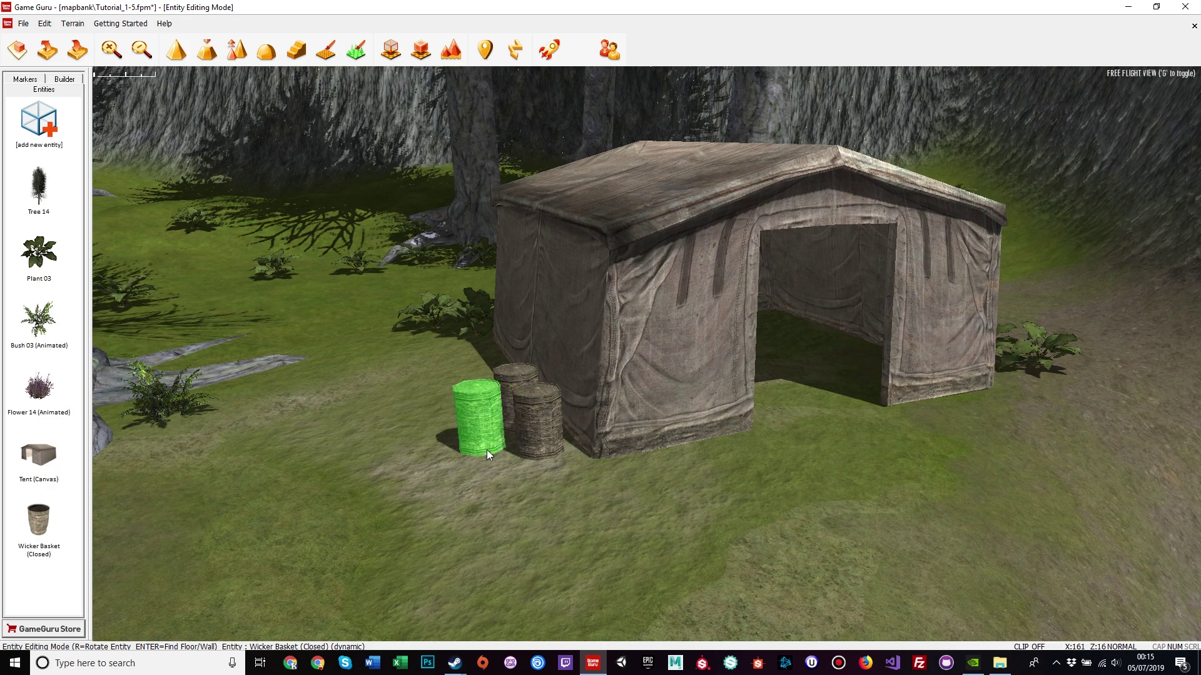
left_click(486, 452)
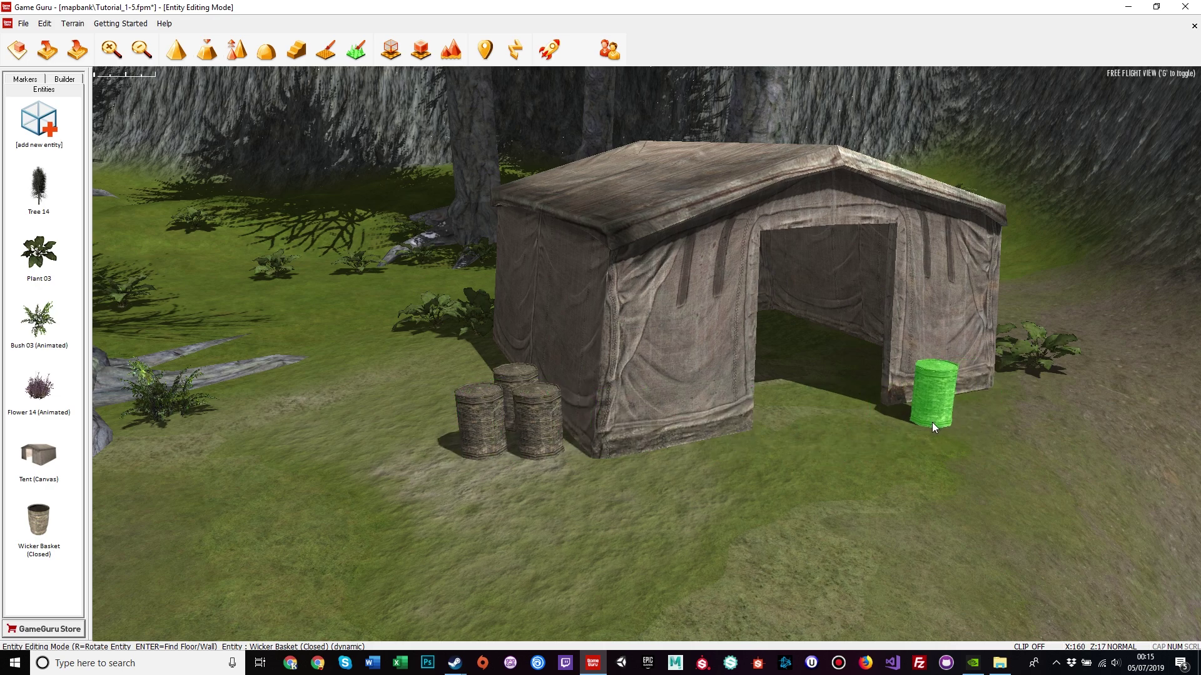
- Place one wicker basket beside the tent's entrance and another by the plants at the far end of the side wall
left_click(929, 418)
key("Left")
key("w")
right_click_drag(932, 435, 844, 428)
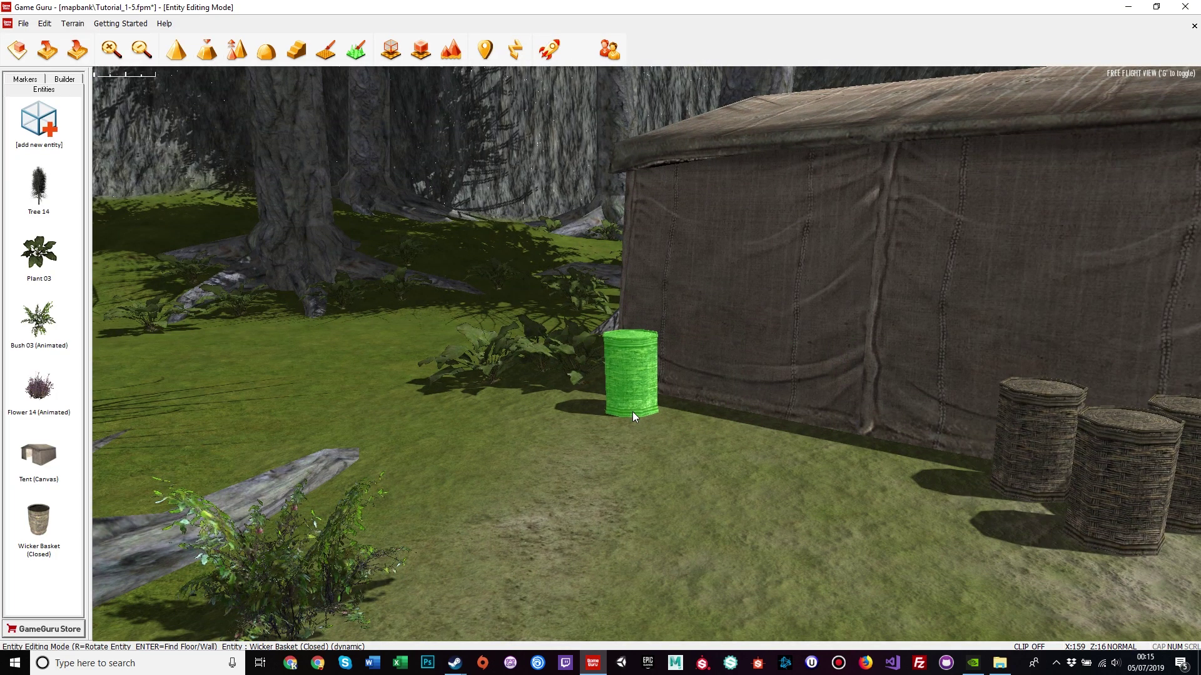
left_click(633, 413)
- Select the three clustered wicker baskets together and scale them up slightly as a group
key("d")
right_click_drag(647, 432, 688, 437)
key("w")
key("s")
key("d")
right_click_drag(988, 469, 873, 481)
key("a")
left_click(647, 400)
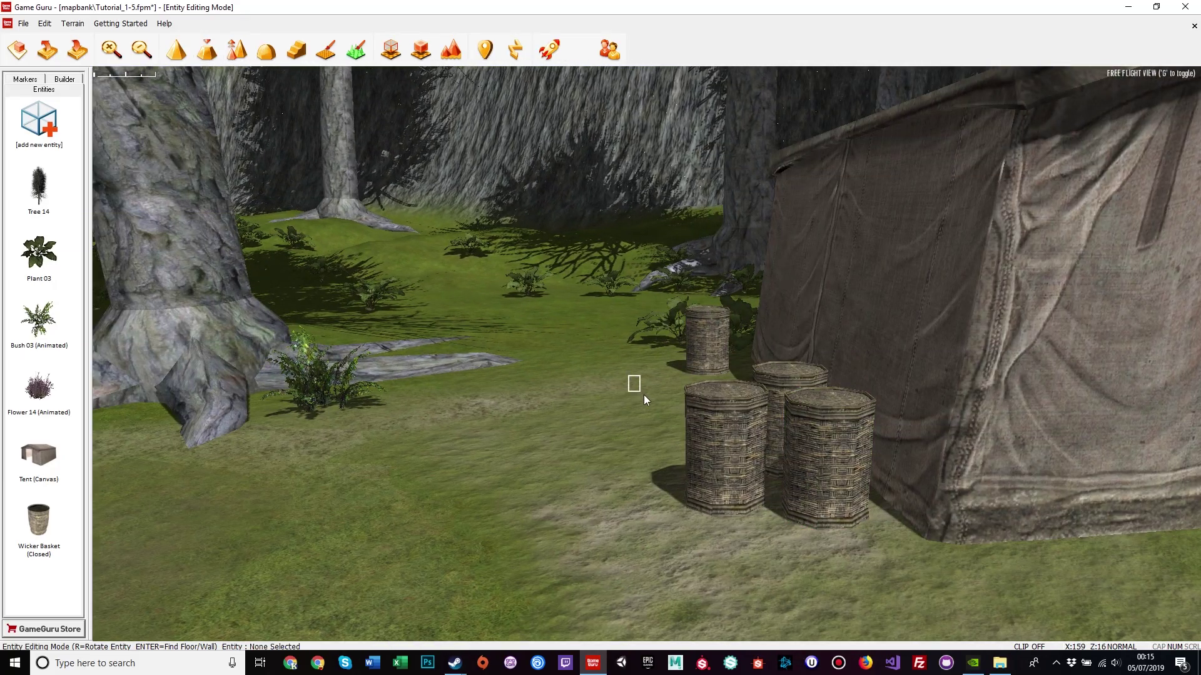
left_click_drag(757, 469, 833, 531)
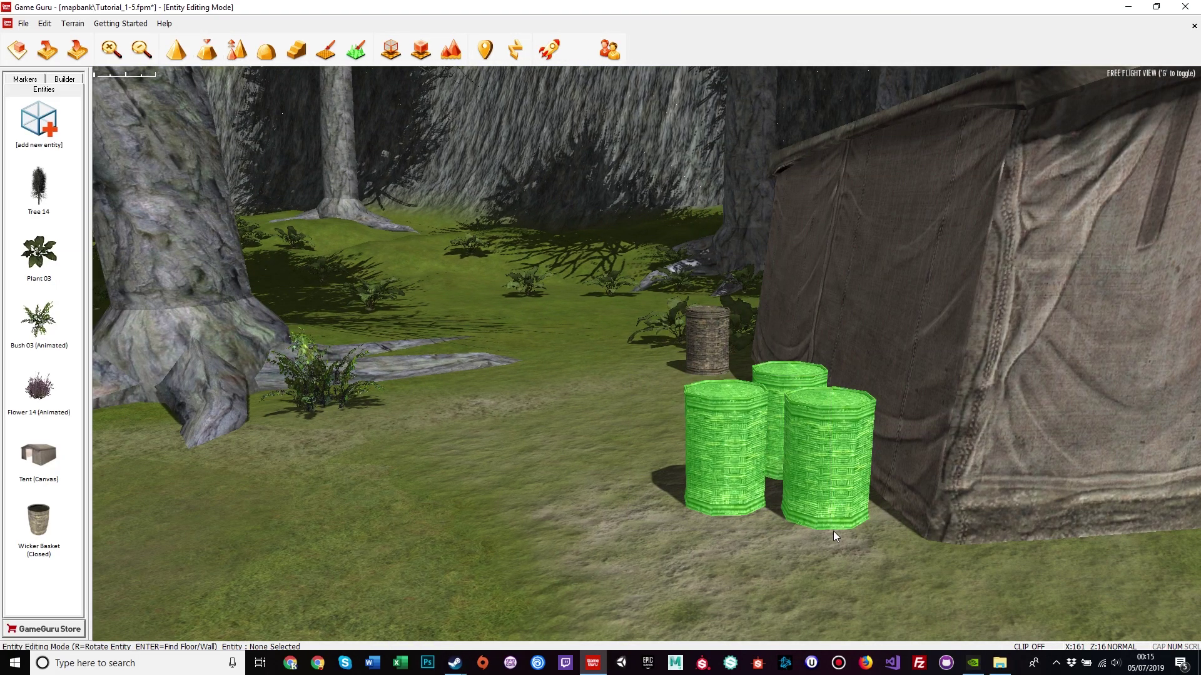
key("s")
right_click_drag(665, 372, 704, 371)
key("w")
key("s")
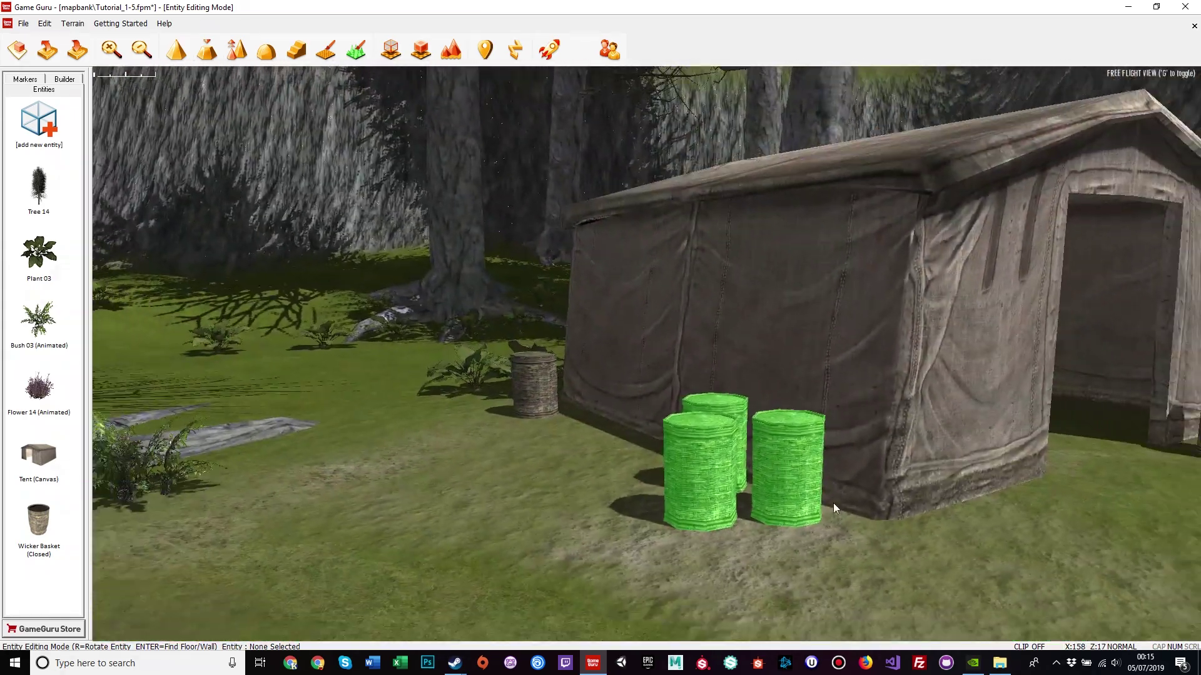
left_click(833, 503)
left_click(792, 460)
left_click_drag(592, 438, 803, 490)
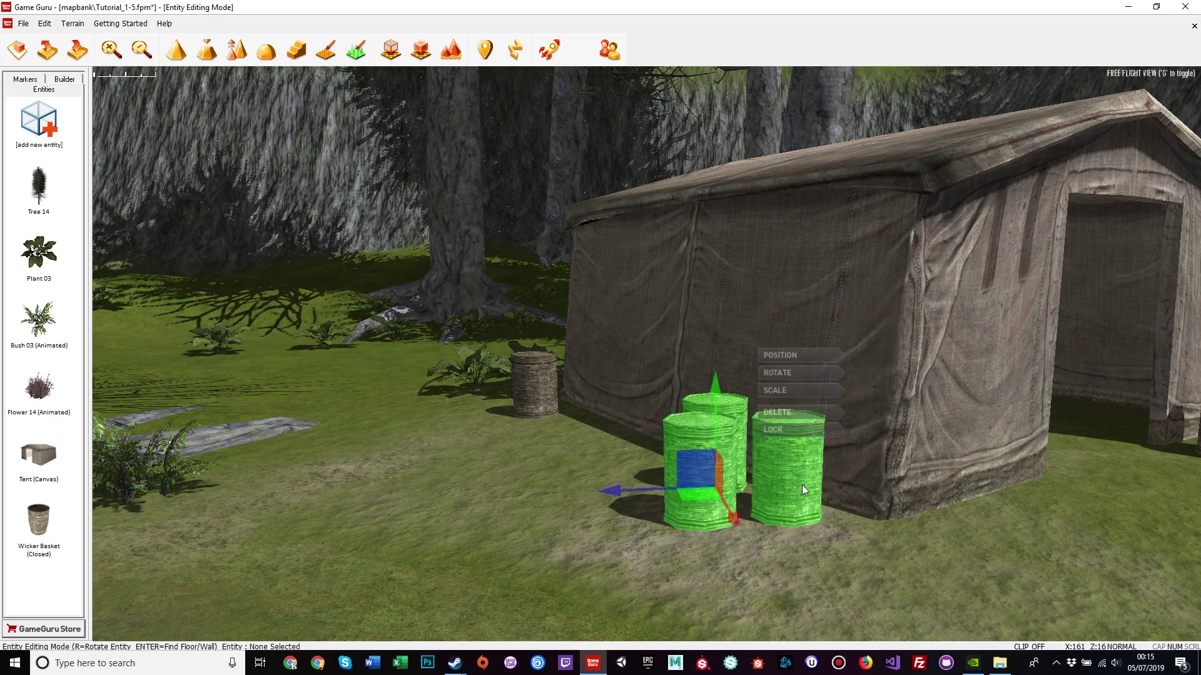
left_click(781, 388)
left_click_drag(711, 485, 712, 486)
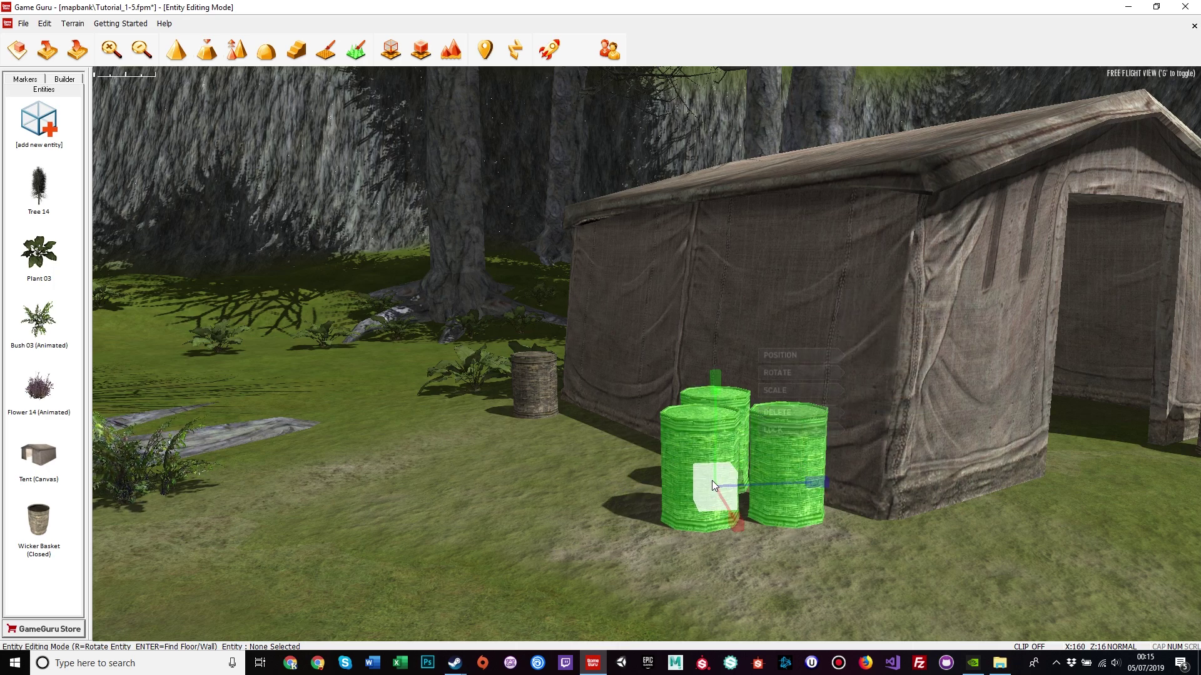
left_click_drag(712, 481, 712, 479)
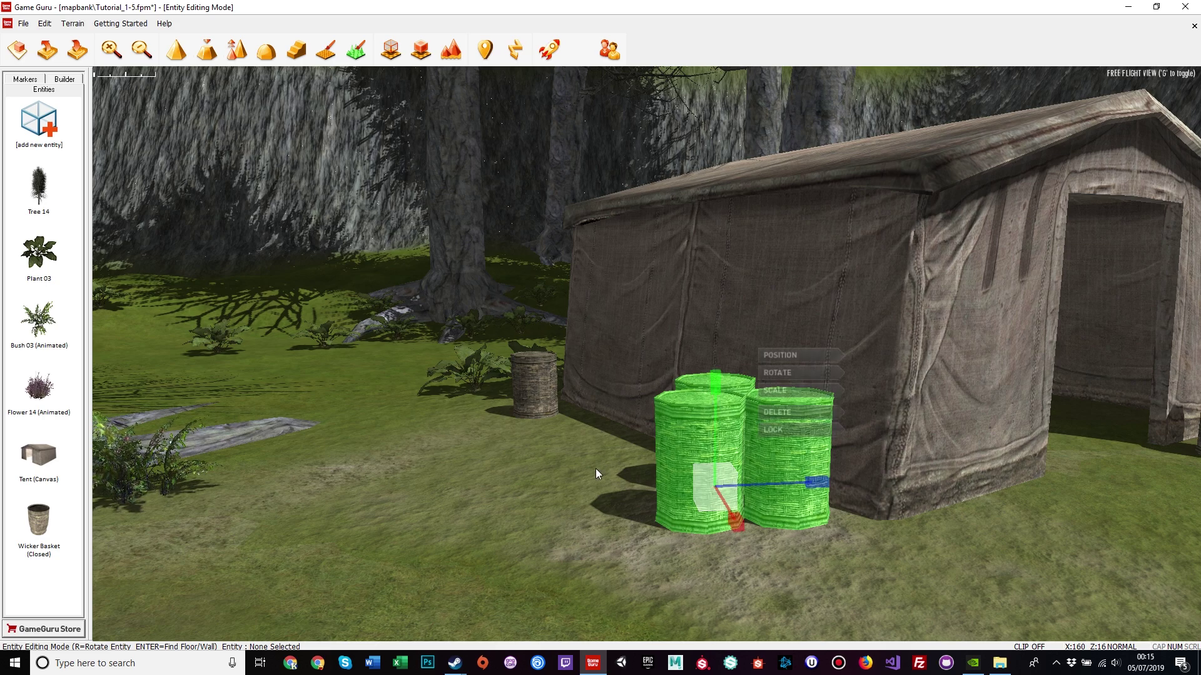
mouse_move(711, 504)
left_mouse_down()
mouse_move(726, 489)
mouse_move(725, 505)
mouse_move(732, 498)
left_mouse_up()
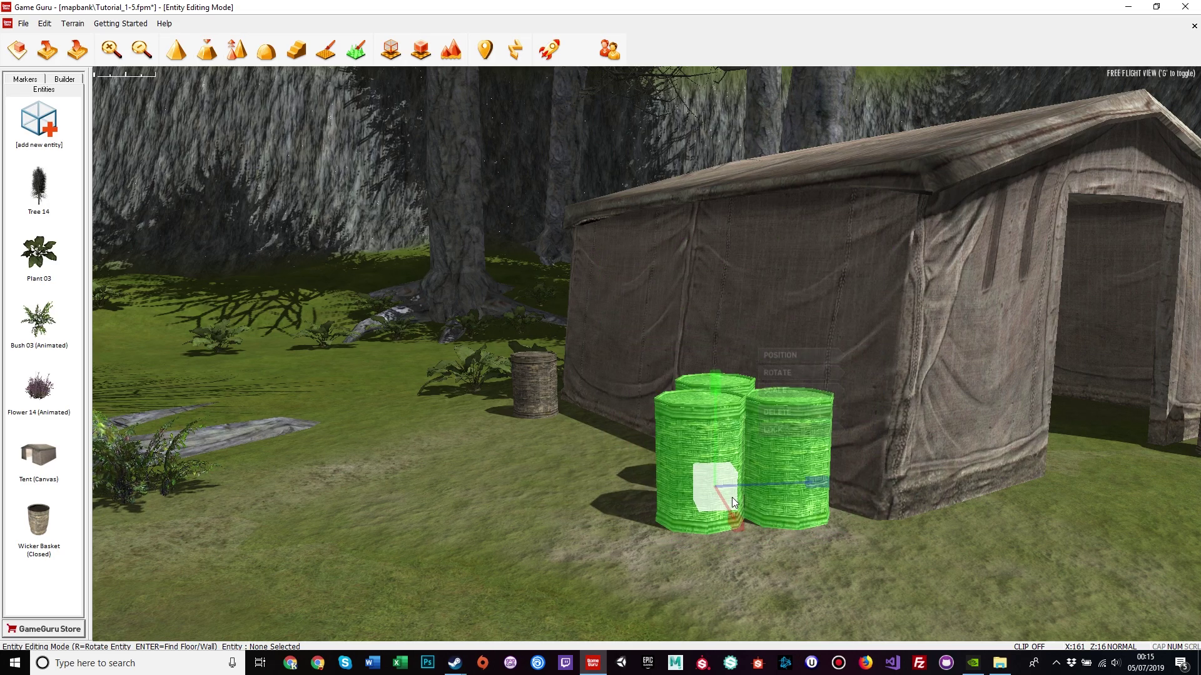
left_click(584, 470)
- Nudge the two front baskets of the cluster slightly apart along the ground
right_click_drag(583, 470, 601, 460)
key("w")
scroll(674, 482, "down", 5)
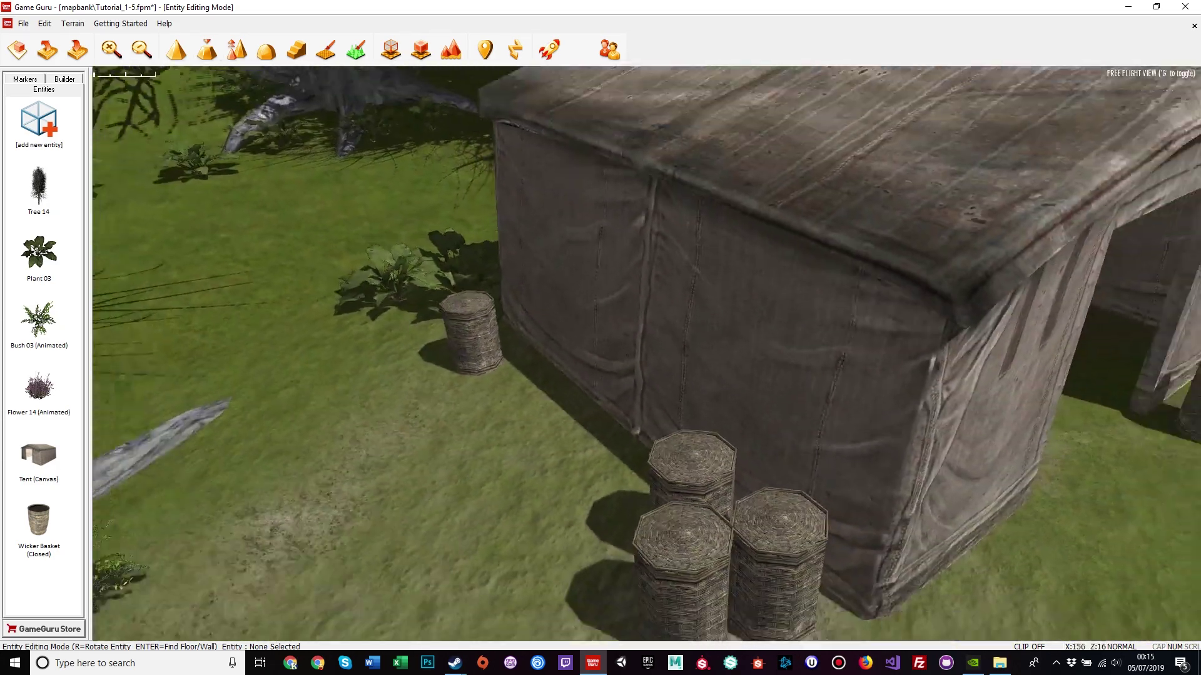
left_click(673, 541)
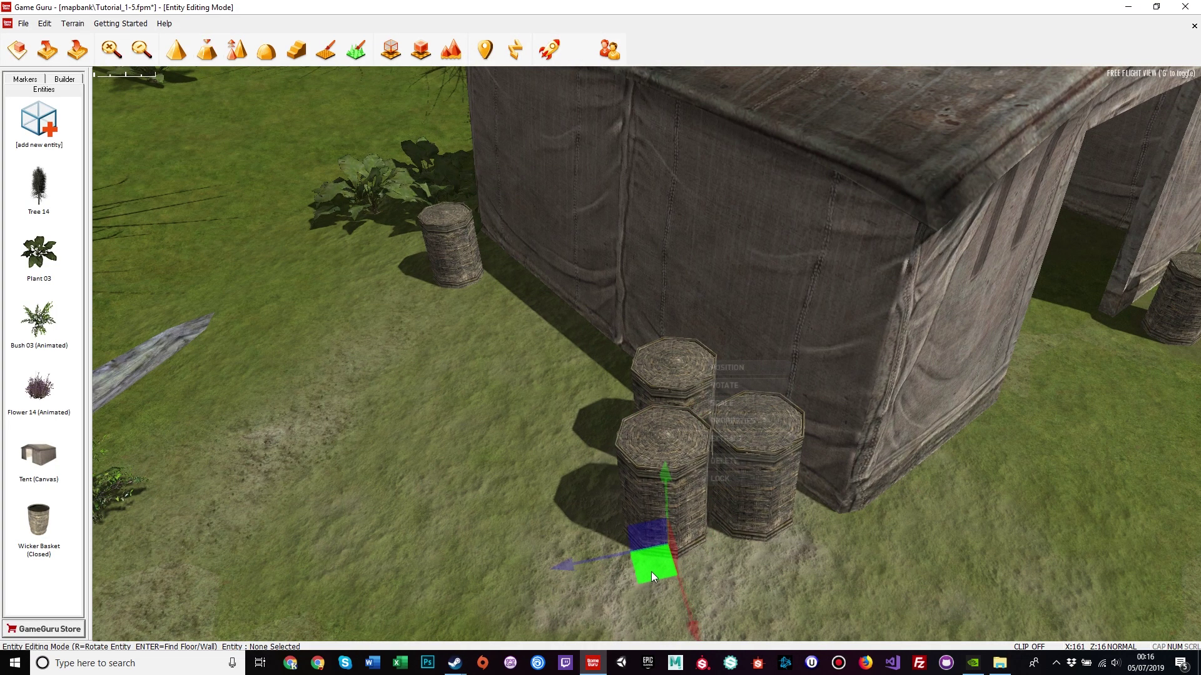
left_click_drag(651, 572, 640, 574)
left_click(757, 533)
left_click_drag(747, 551, 755, 554)
left_click(912, 571)
- Inspect the baskets around the tent and the area by its entrance from several angles
mouse_move(912, 571)
right_mouse_down()
mouse_move(901, 557)
mouse_move(902, 573)
mouse_move(926, 575)
mouse_move(900, 538)
mouse_move(866, 535)
mouse_move(894, 525)
mouse_move(902, 552)
right_mouse_up()
key("w")
key("s")
key("w")
key("s")
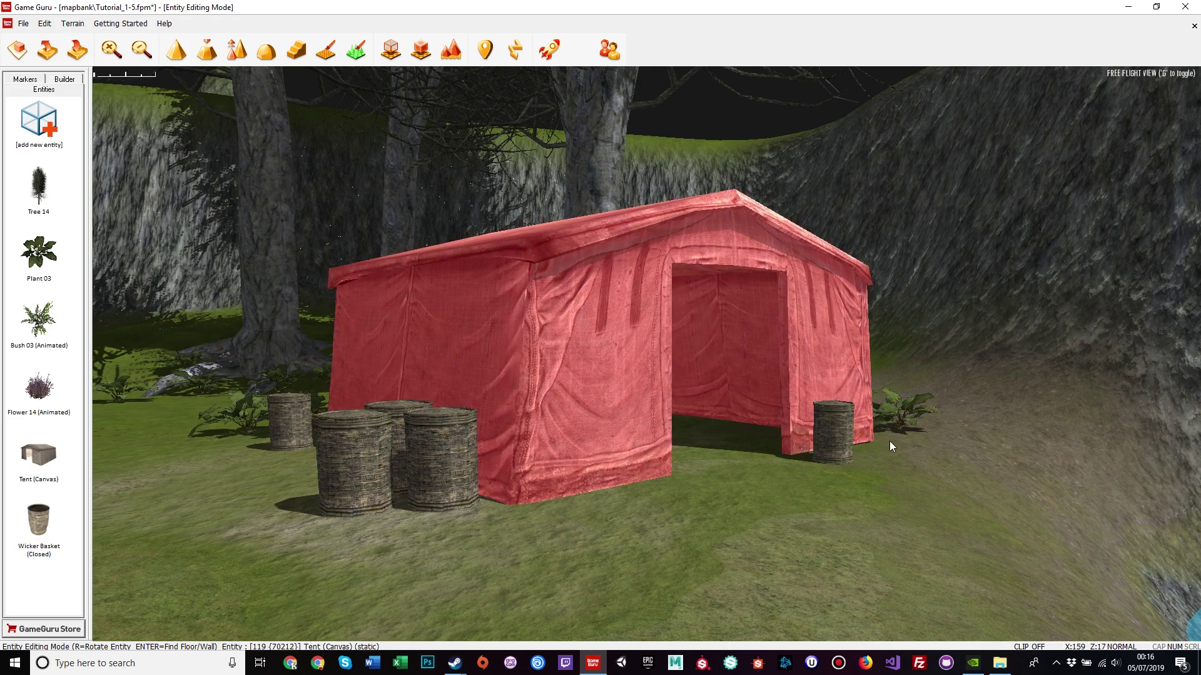
right_click_drag(869, 444, 744, 497)
key("d")
key("w")
key("w")
key("s")
key("s")
key("w")
key("s")
key("w")
right_click_drag(907, 450, 914, 455)
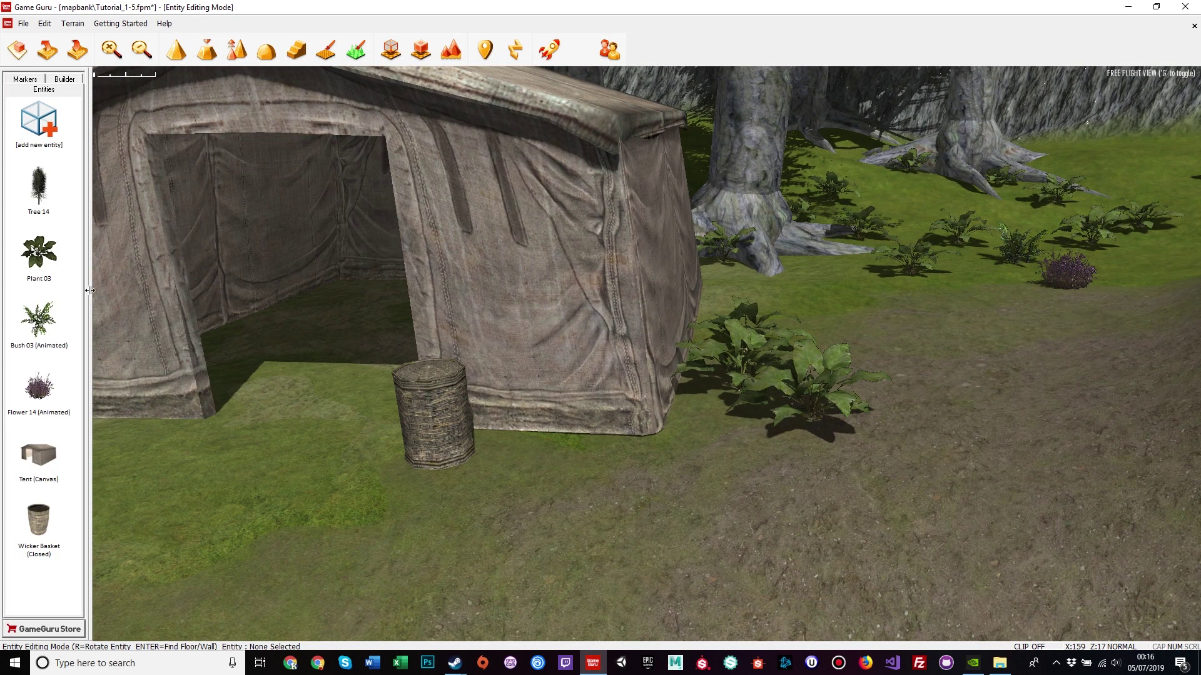
- Pick Bed (Camp) from the Furniture category of the entity library
left_click(51, 120)
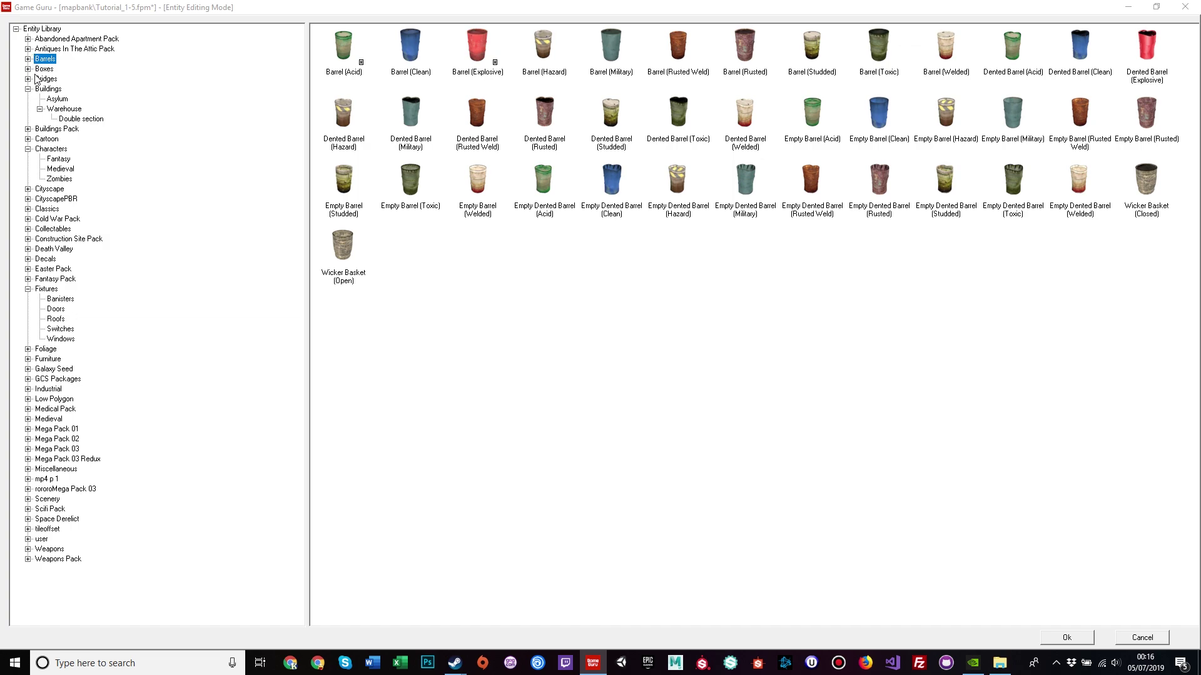
left_click(28, 148)
left_click(28, 89)
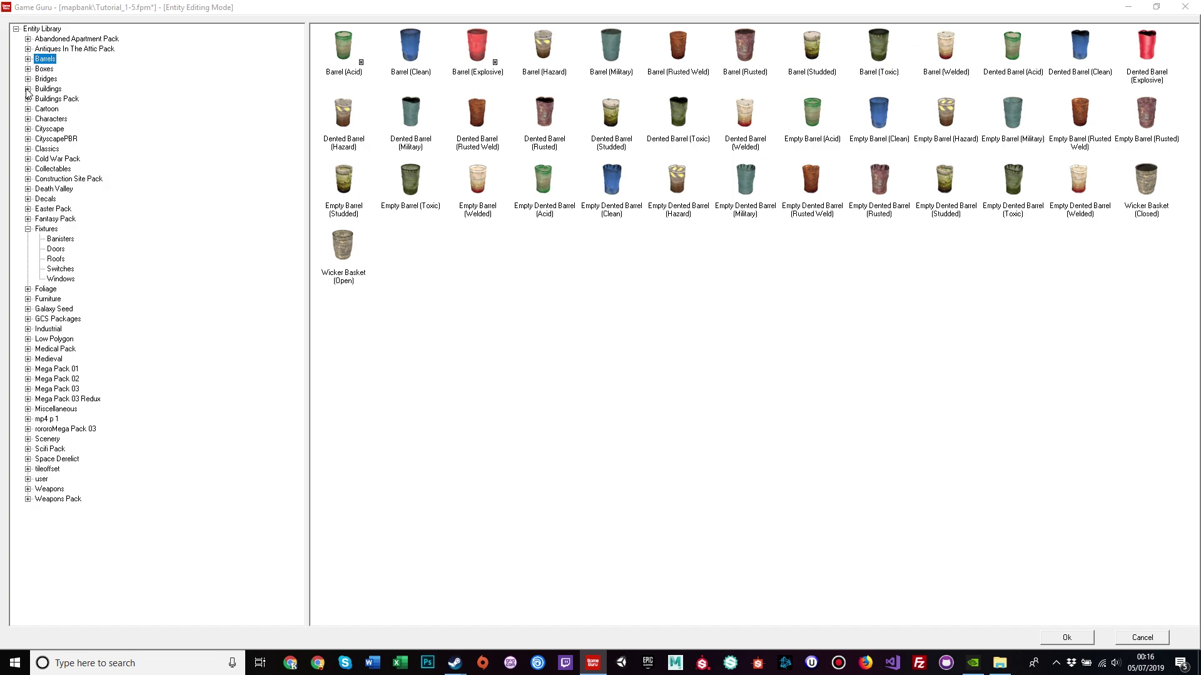
left_click(28, 229)
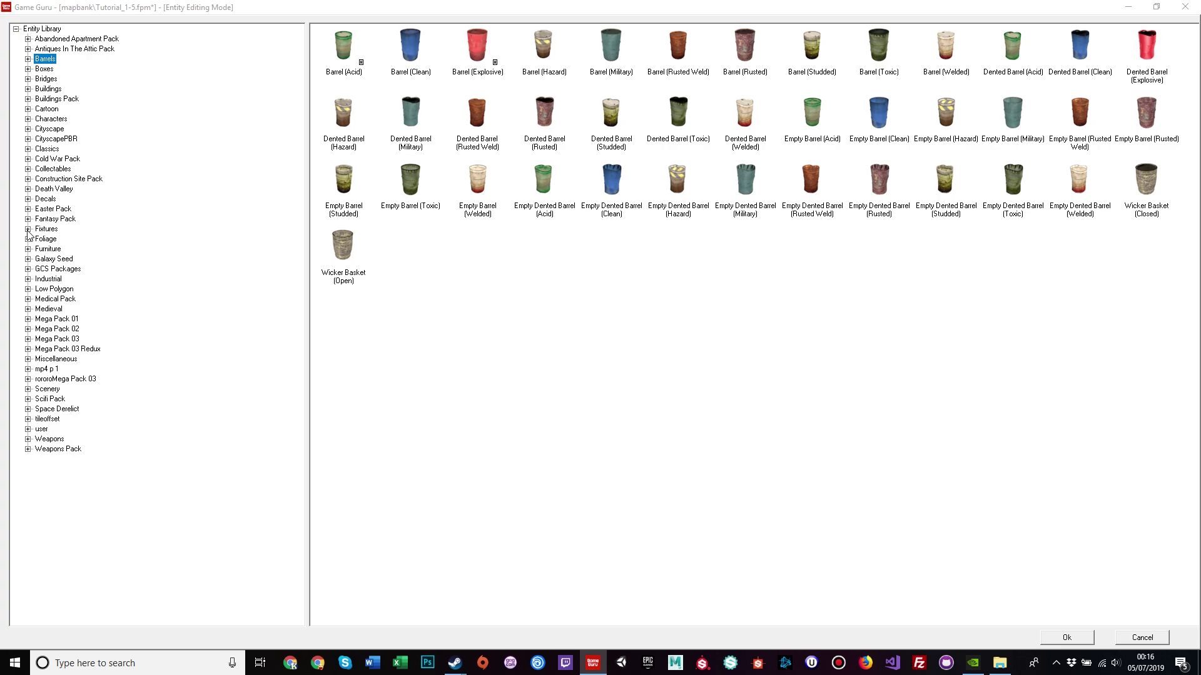
left_click(27, 251)
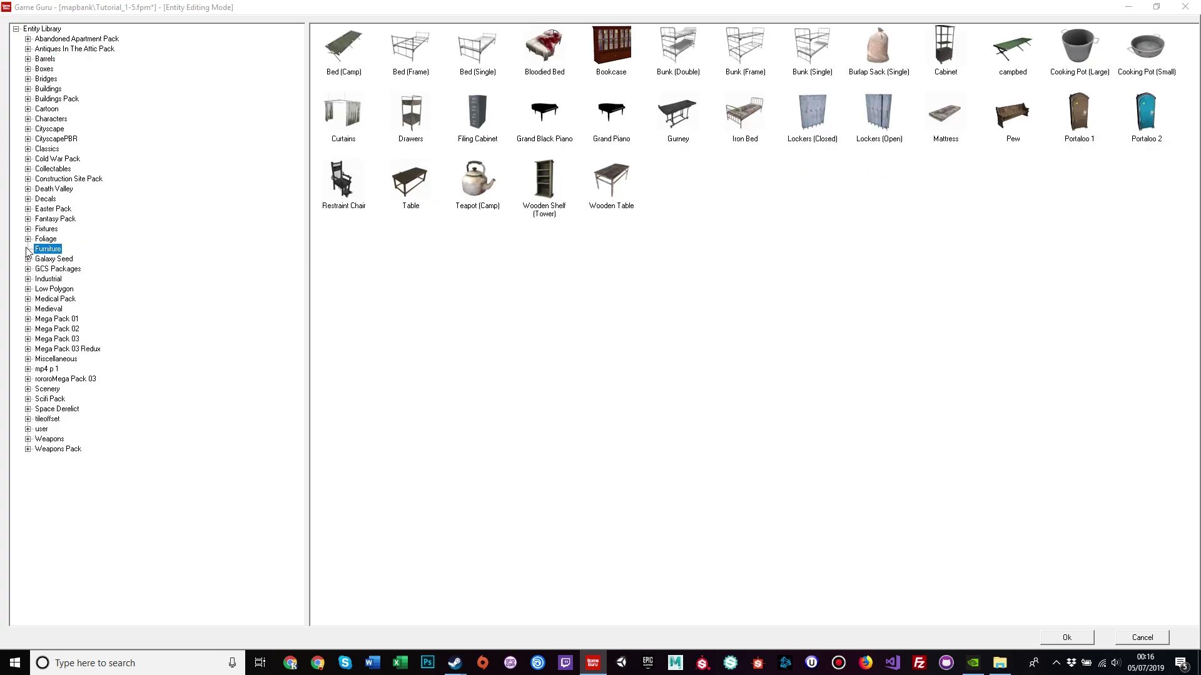
double_click(343, 50)
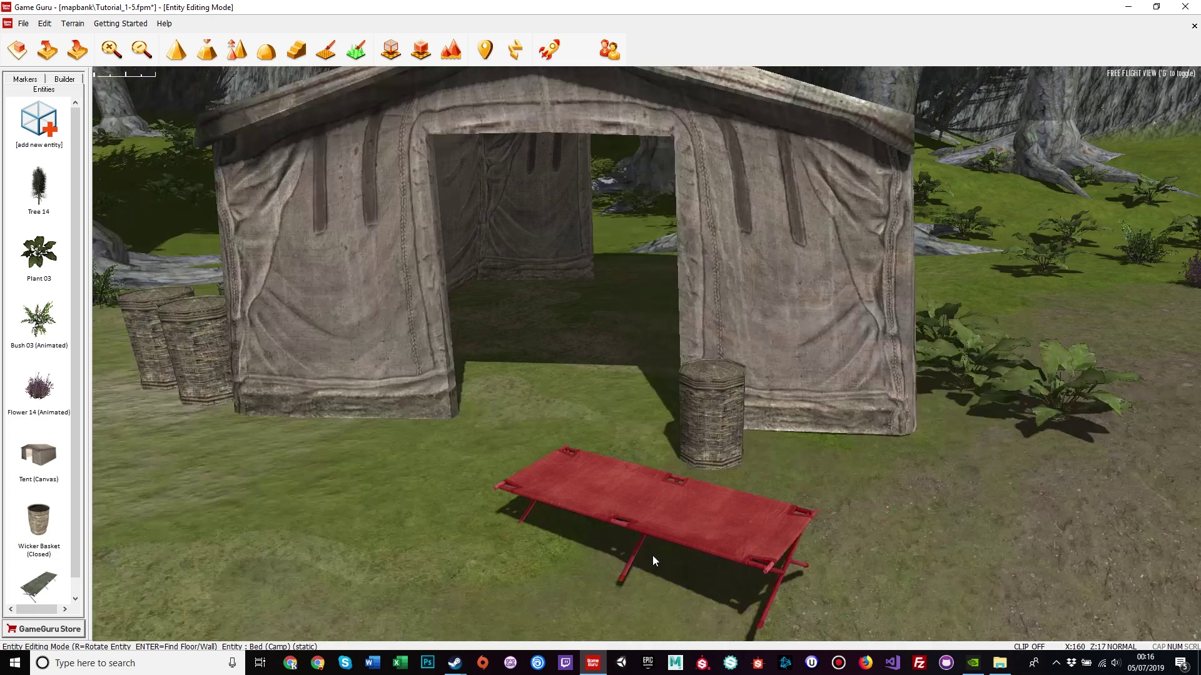
- Place the camp bed on the ground inside the tent, facing the entrance
key("s")
right_click_drag(625, 514, 738, 500)
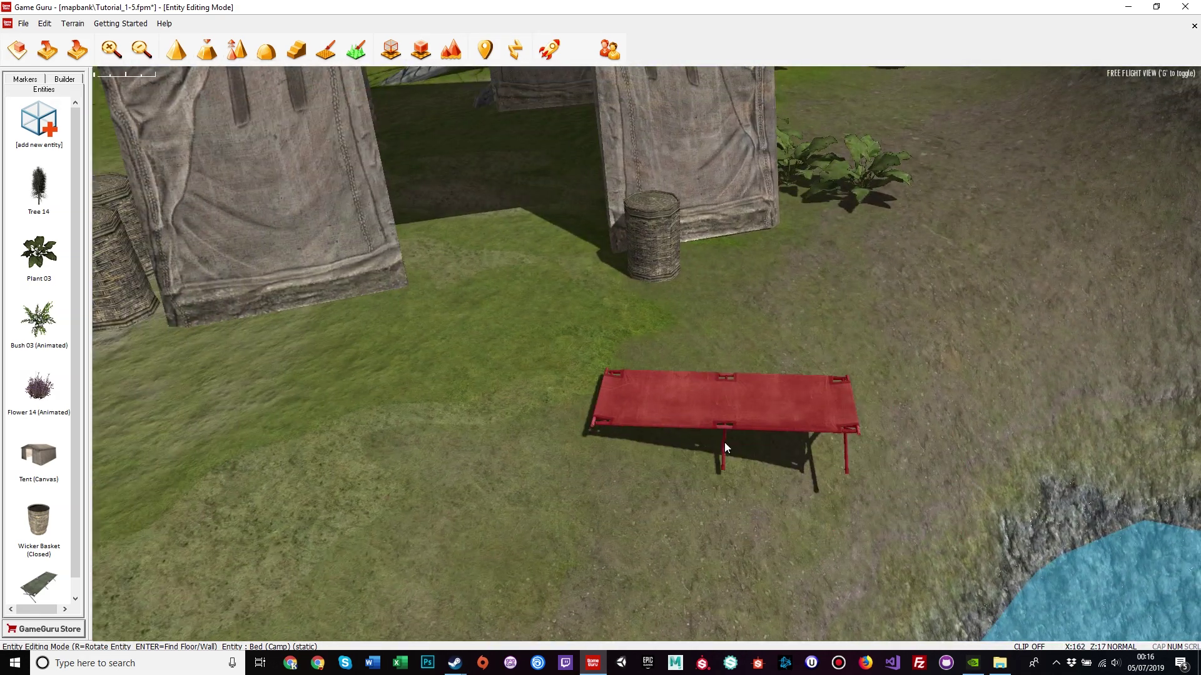
right_click_drag(724, 442, 650, 393)
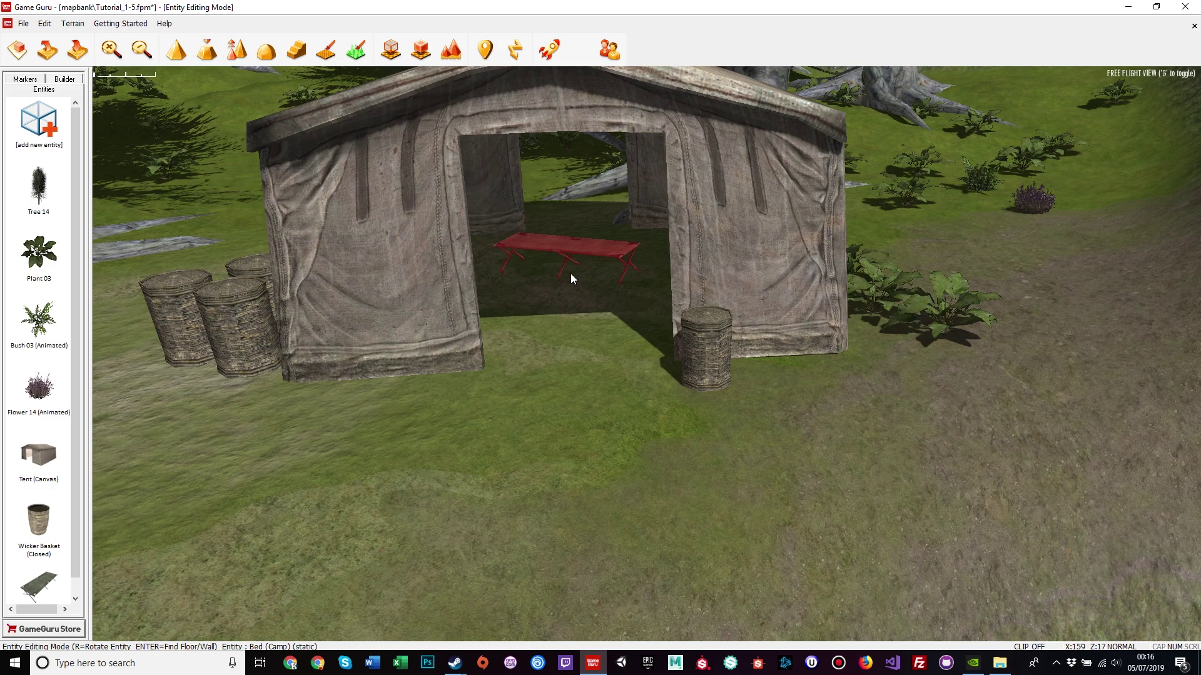
left_click(571, 273)
- Place a campbed from the Furniture category on the ground at the tent entrance, in front of the existing camp bed
left_click(25, 114)
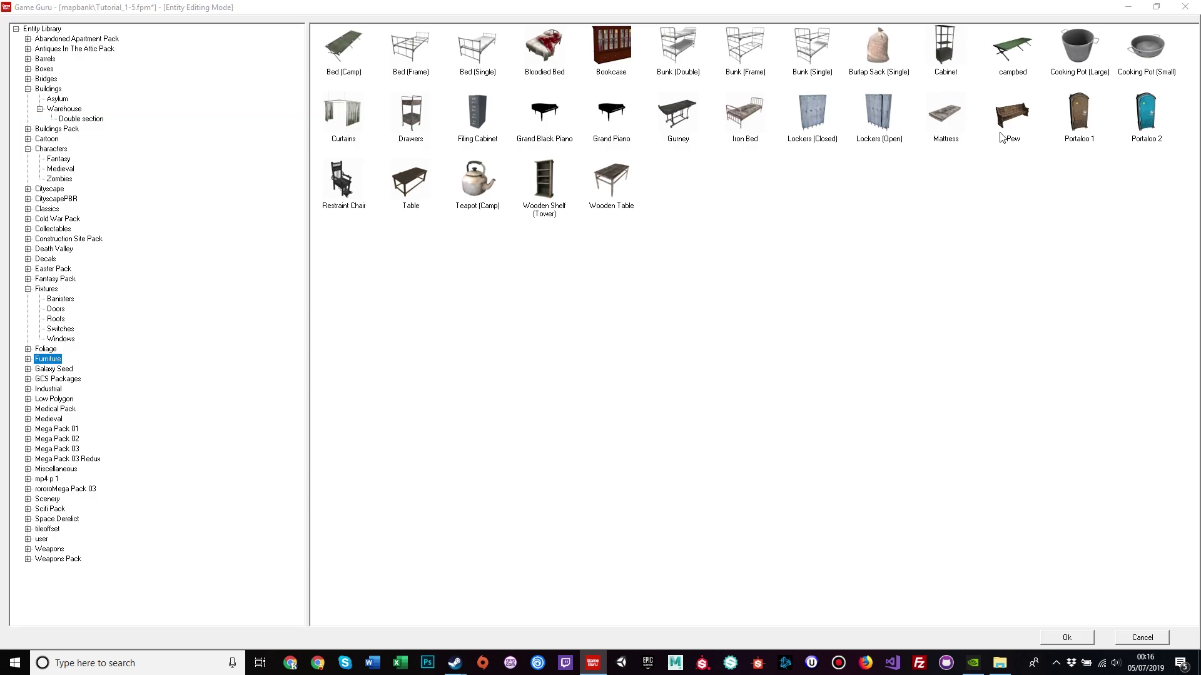
double_click(1012, 42)
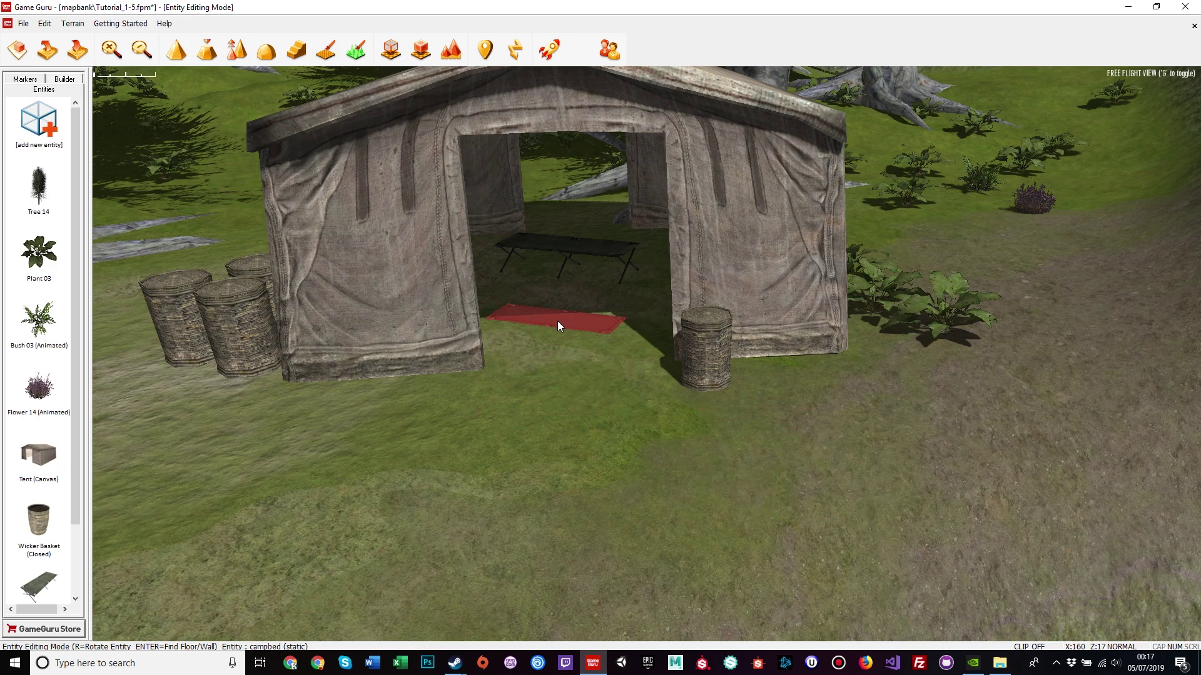
left_click(558, 316)
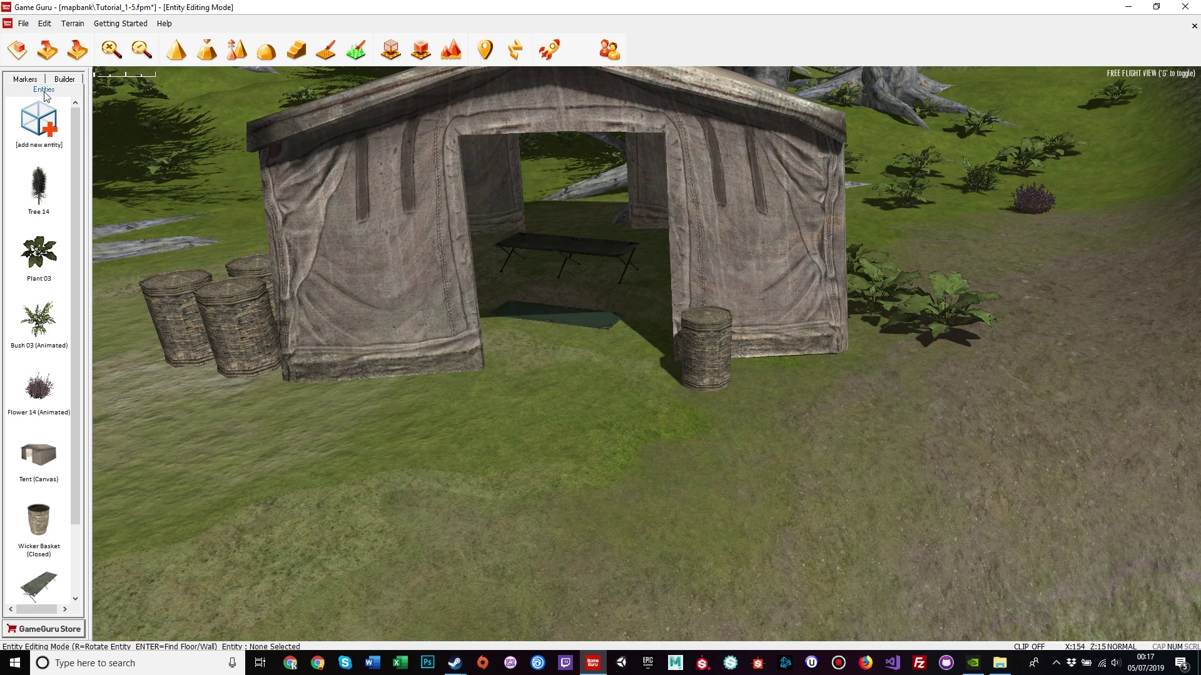
- Place a rotated Burlap Sack (Single) from the Furniture category on the grass in front of the tent entrance
left_click(38, 126)
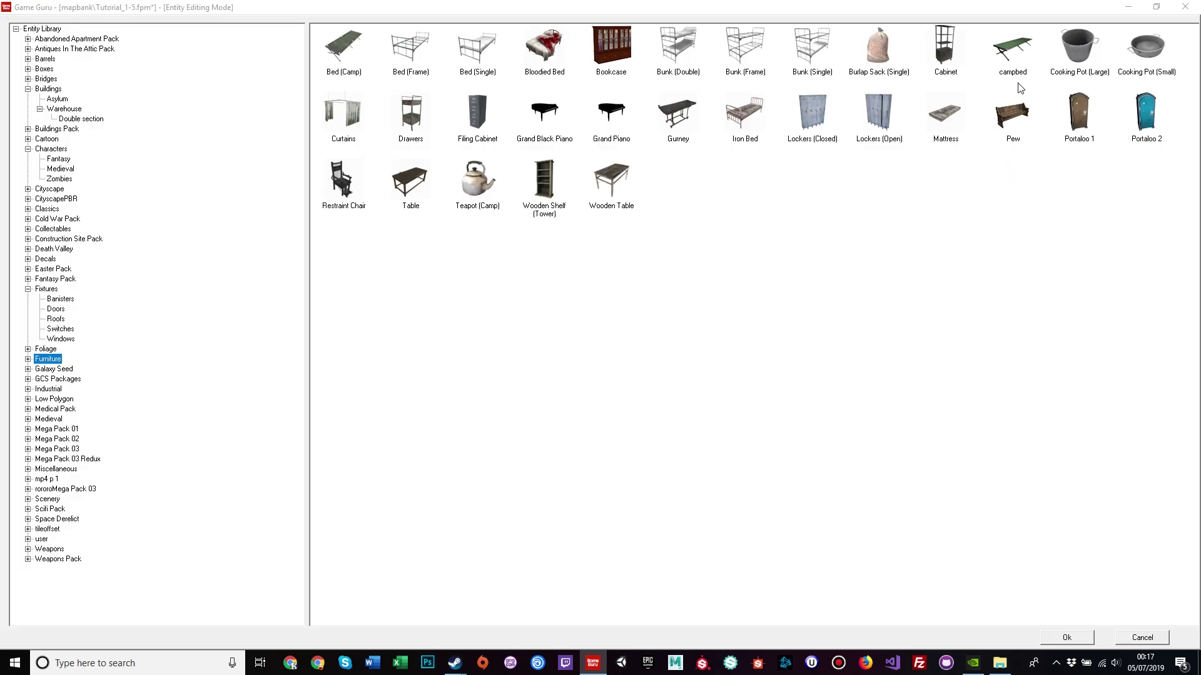
double_click(877, 47)
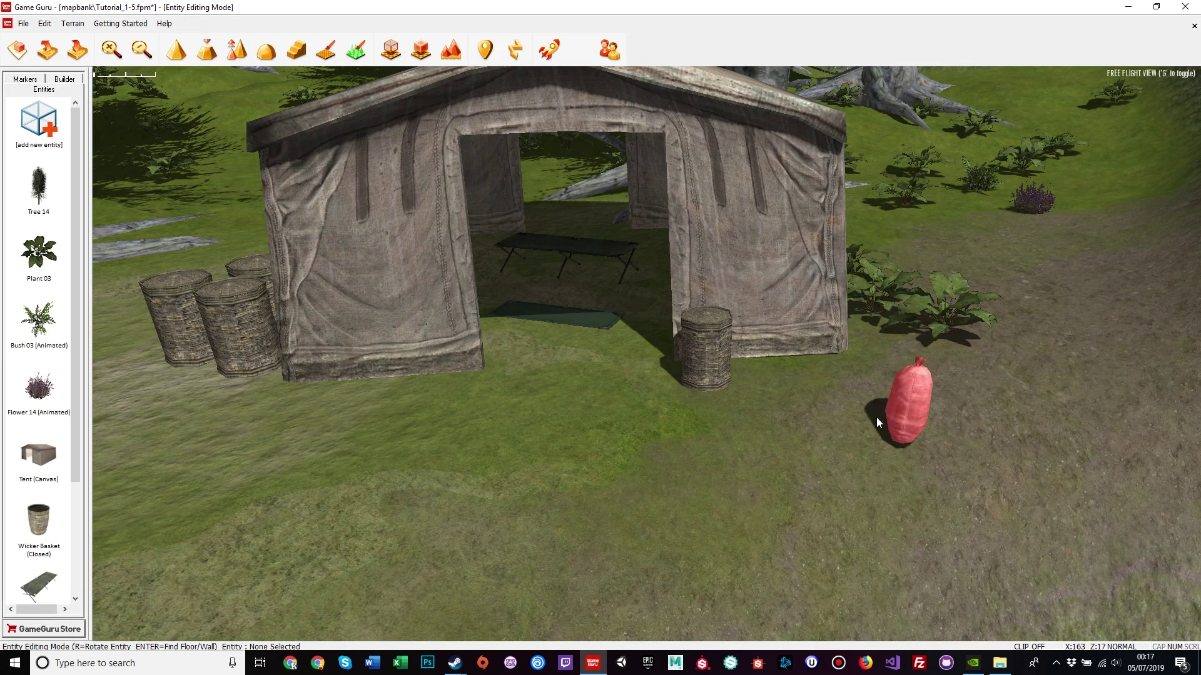
key("r")
key("r")
key("r")
key("r")
key("r")
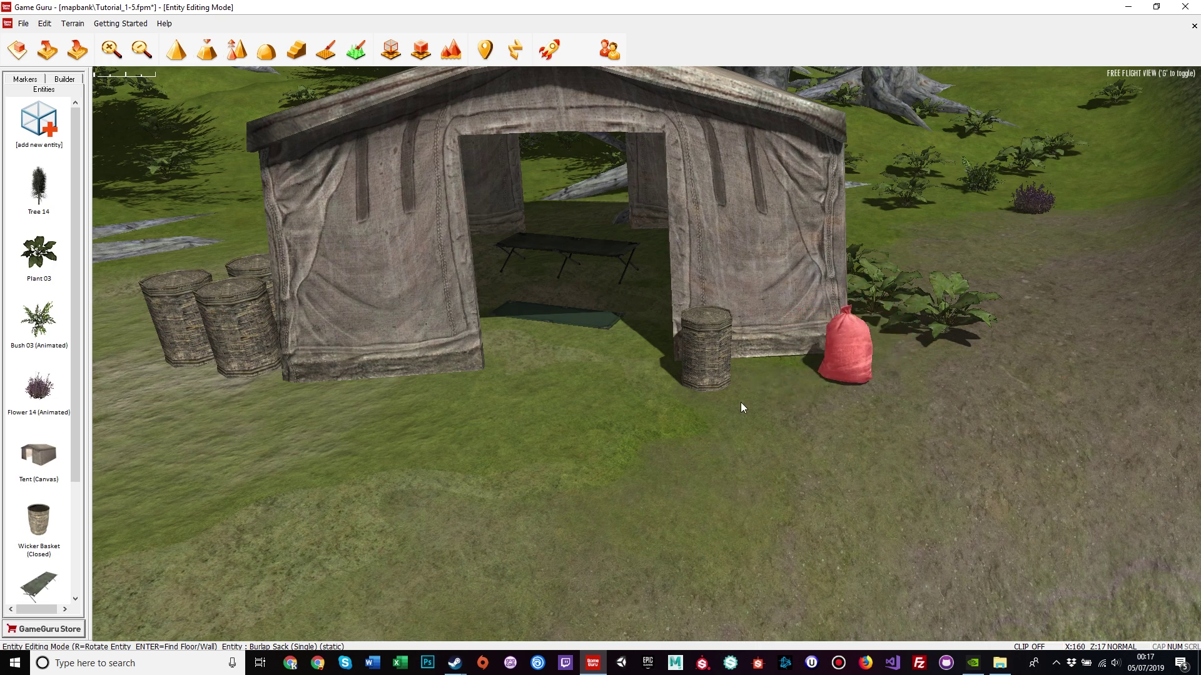
left_click(574, 418)
- Place a Table from the Furniture category on the grass beside the burlap sack
left_click(50, 128)
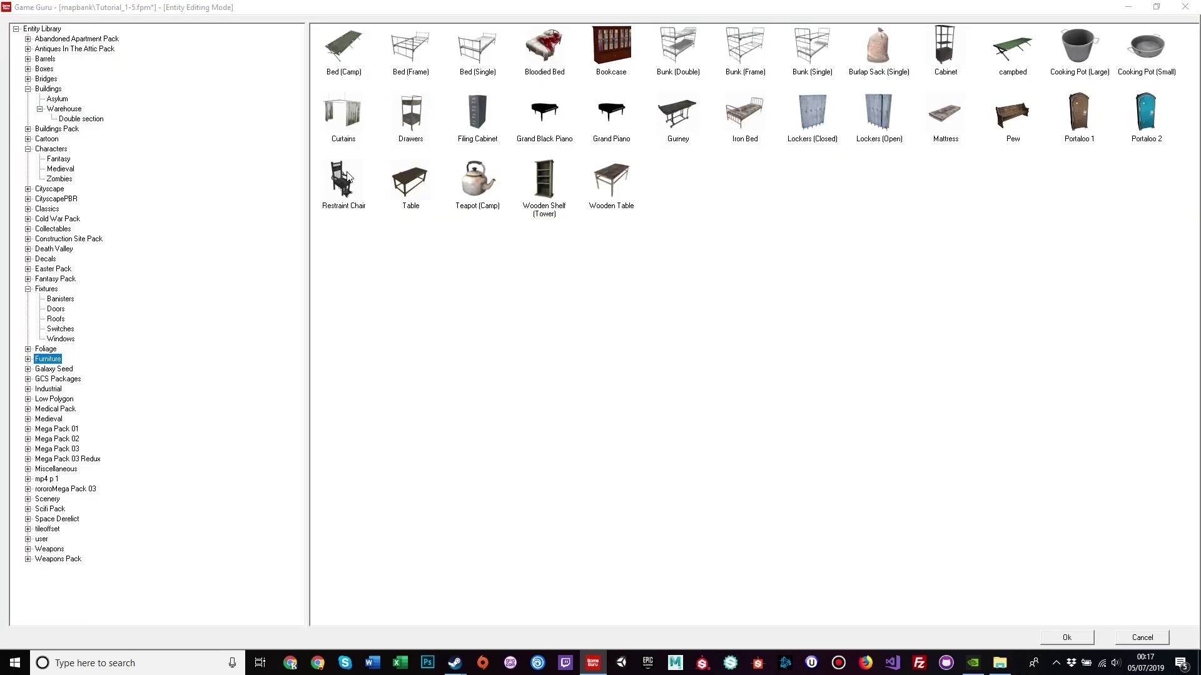
double_click(414, 174)
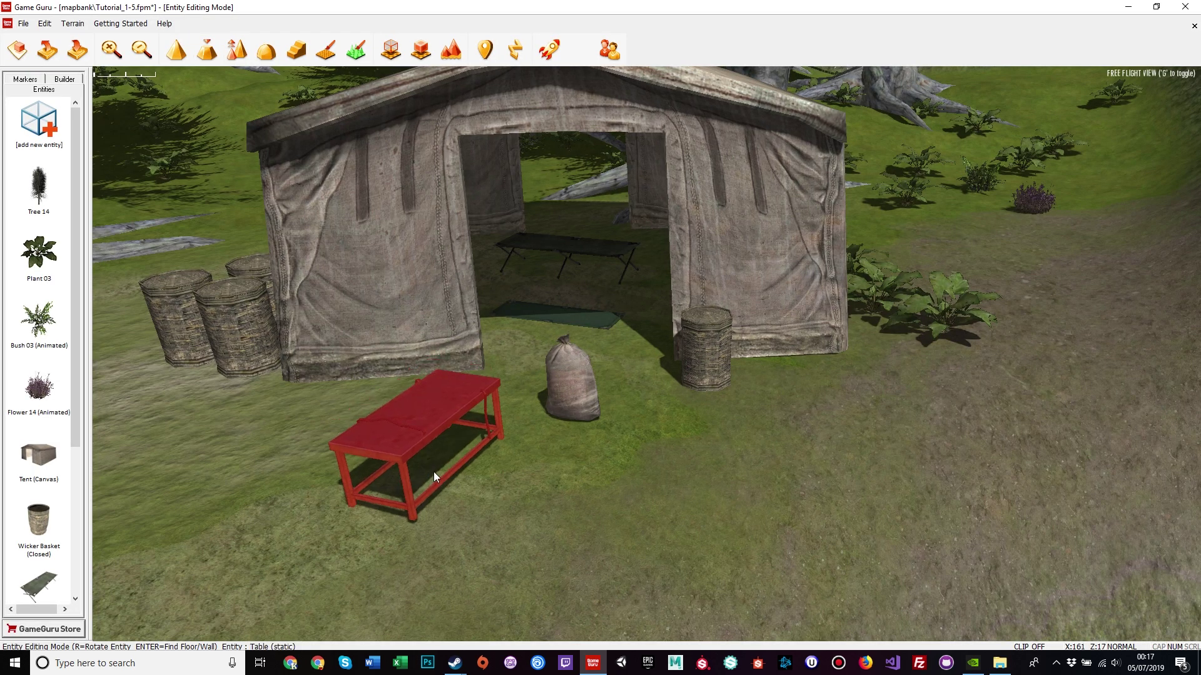
left_click(434, 472)
- Look at the table from close up and delete it from the campsite
key("a")
key("w")
right_click_drag(479, 471, 1188, 494)
key("a")
key("s")
key("a")
key("s")
key("a")
key("w")
right_click_drag(651, 544, 659, 494)
key("a")
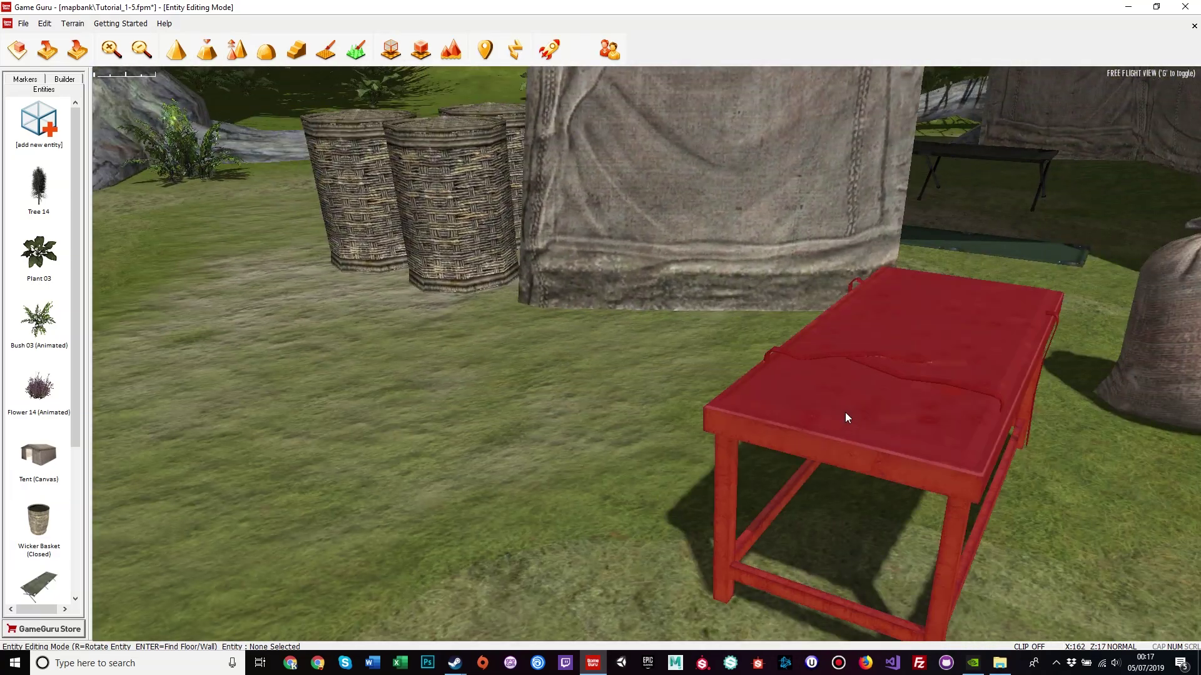
key("d")
right_click_drag(846, 412, 638, 395)
left_click(638, 395)
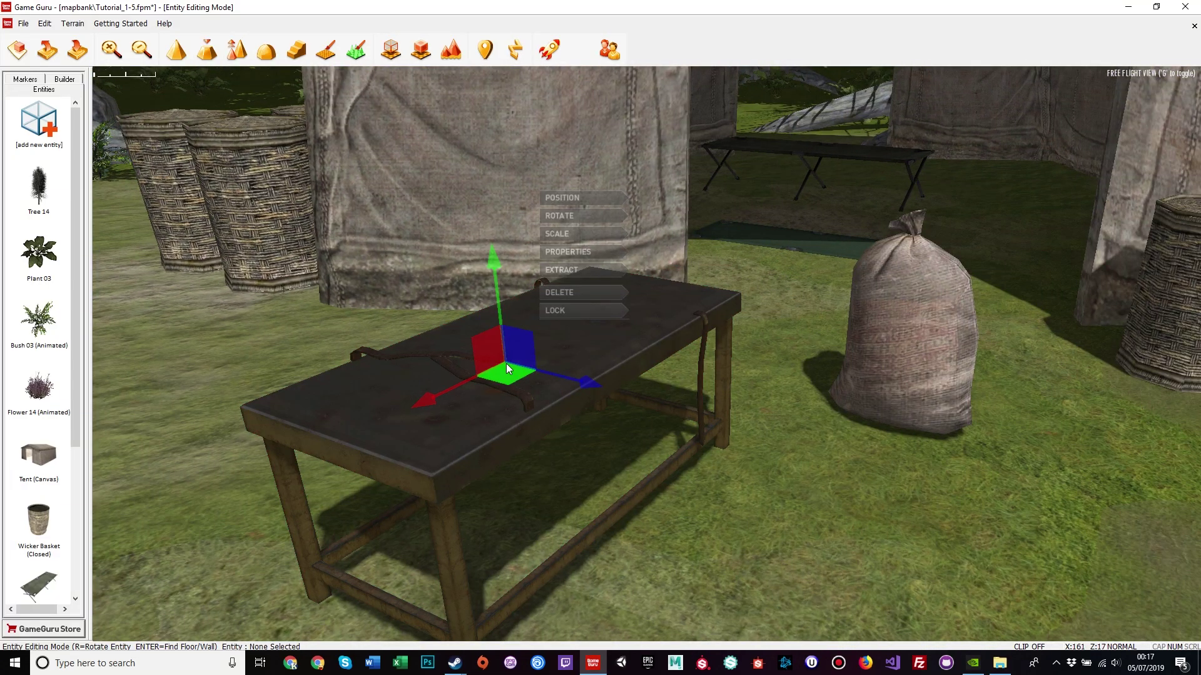
key("Delete")
- Place a Teapot (Camp) from the Furniture category on the grass next to the burlap sack
left_click(25, 118)
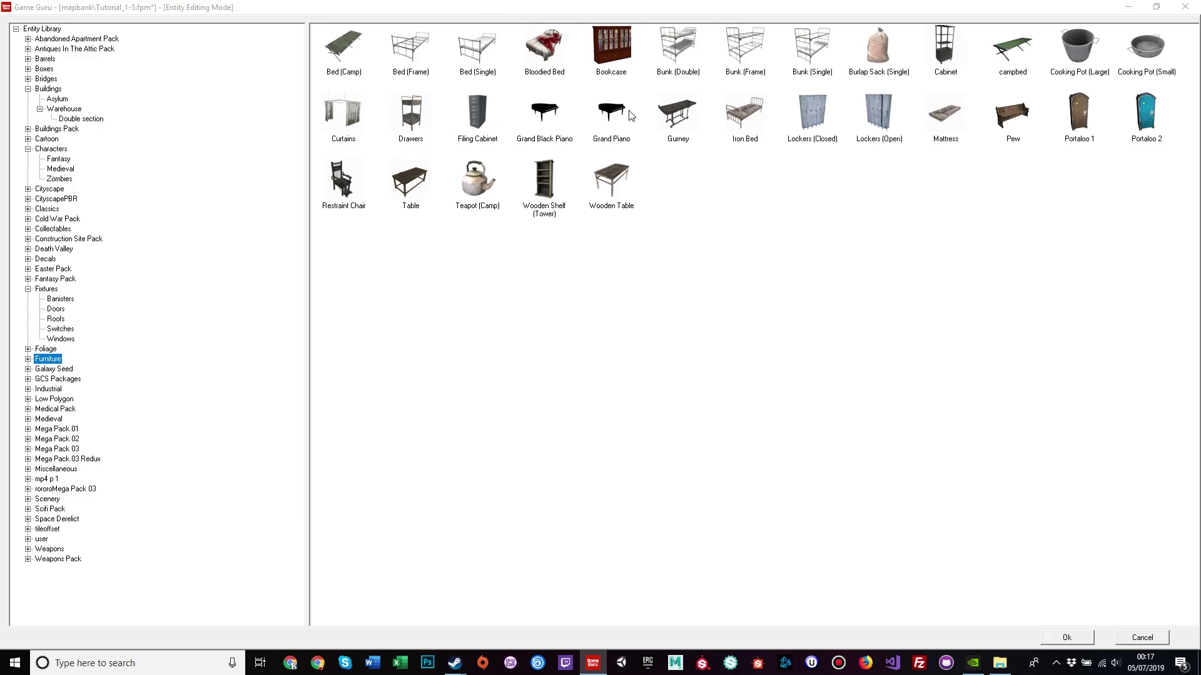
double_click(478, 180)
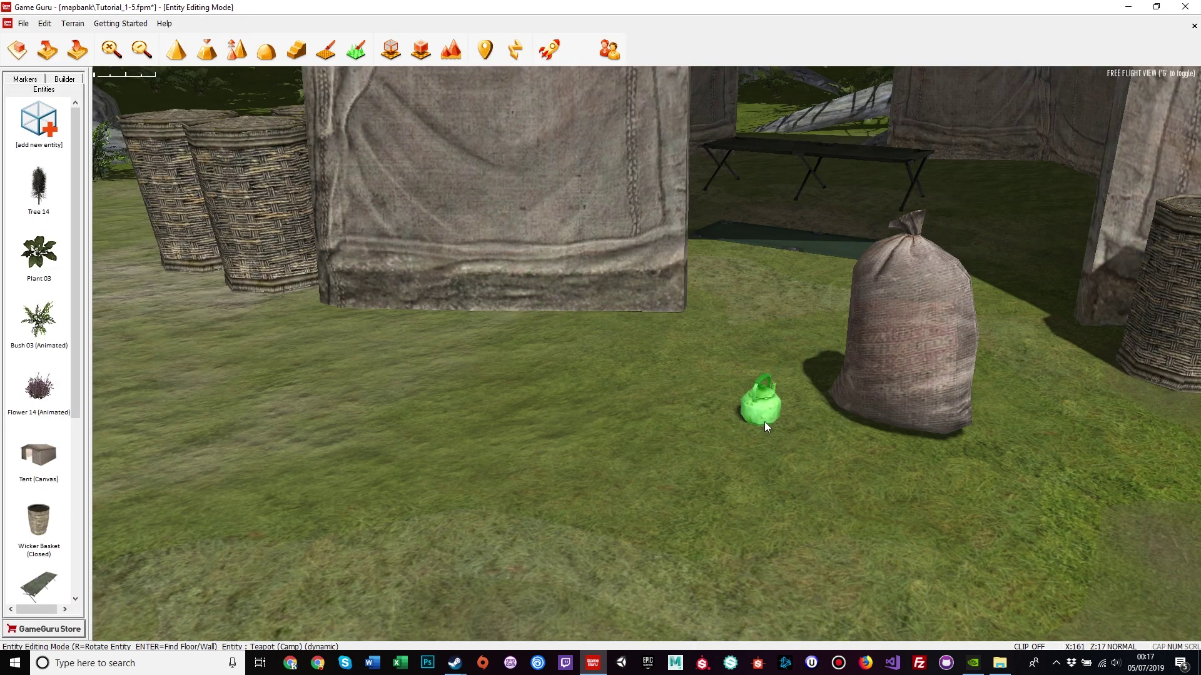
left_click(765, 422)
- Place a second Burlap Sack (Single) on the other side of the teapot and delete both sacks
right_click_drag(441, 429, 536, 480)
key("s")
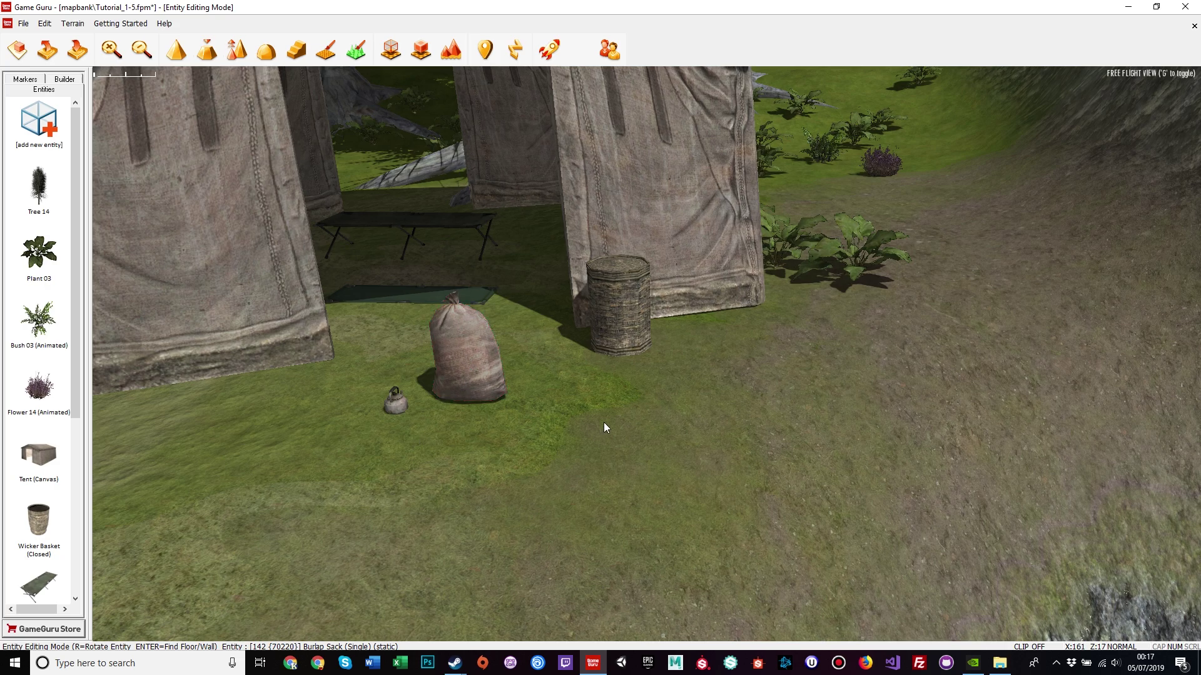
right_click_drag(603, 423, 285, 468)
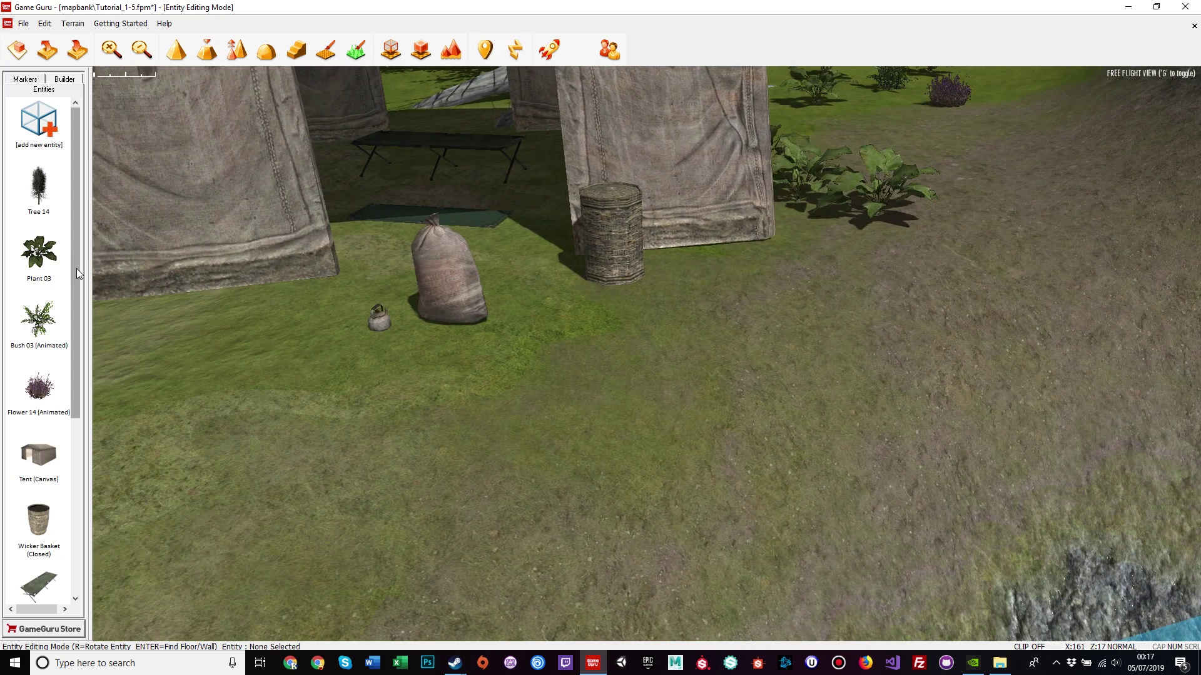
left_click_drag(76, 258, 80, 413)
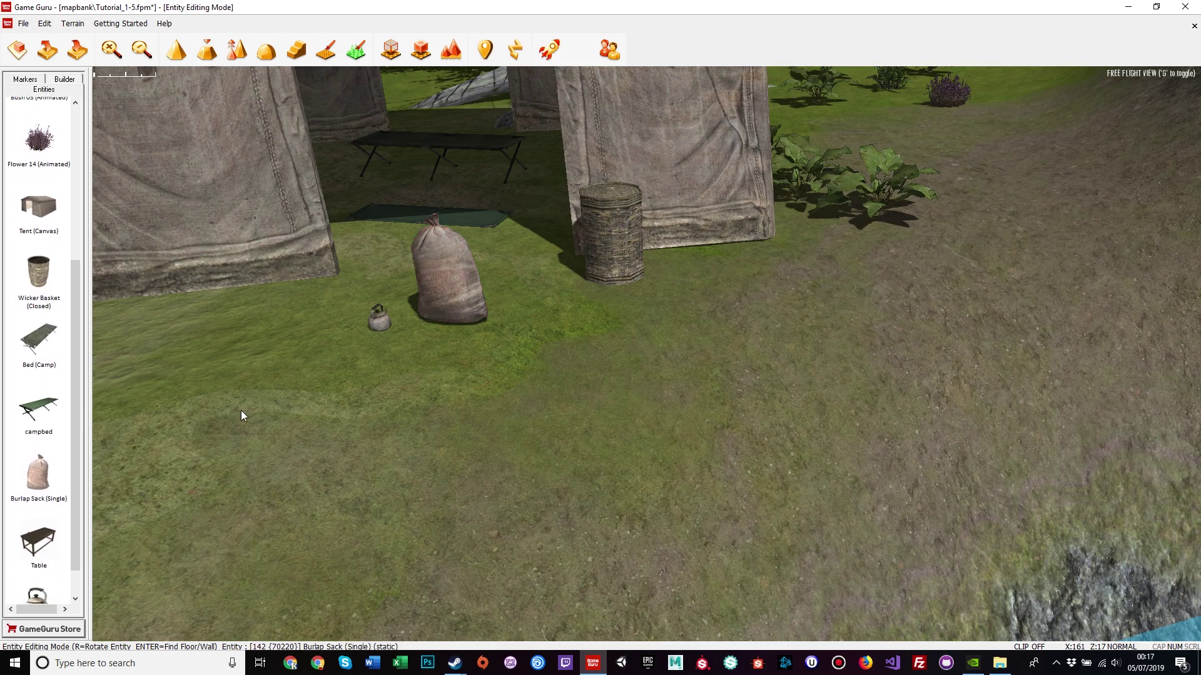
left_click(27, 472)
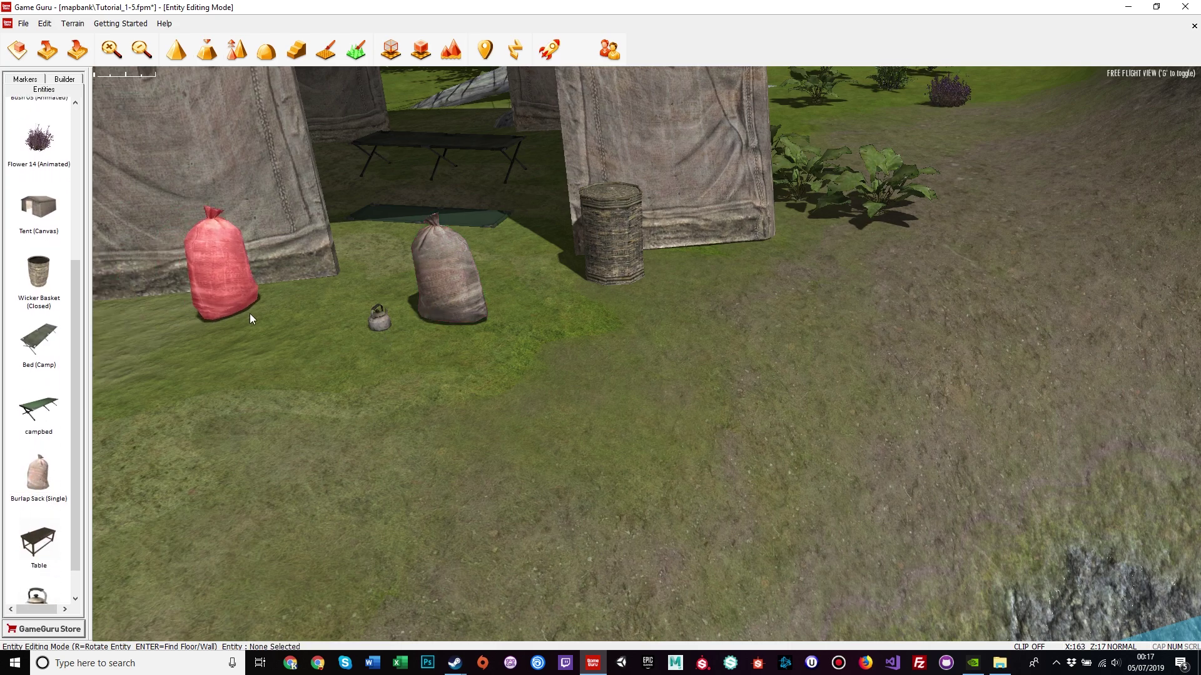
left_click(309, 339)
right_click(290, 329)
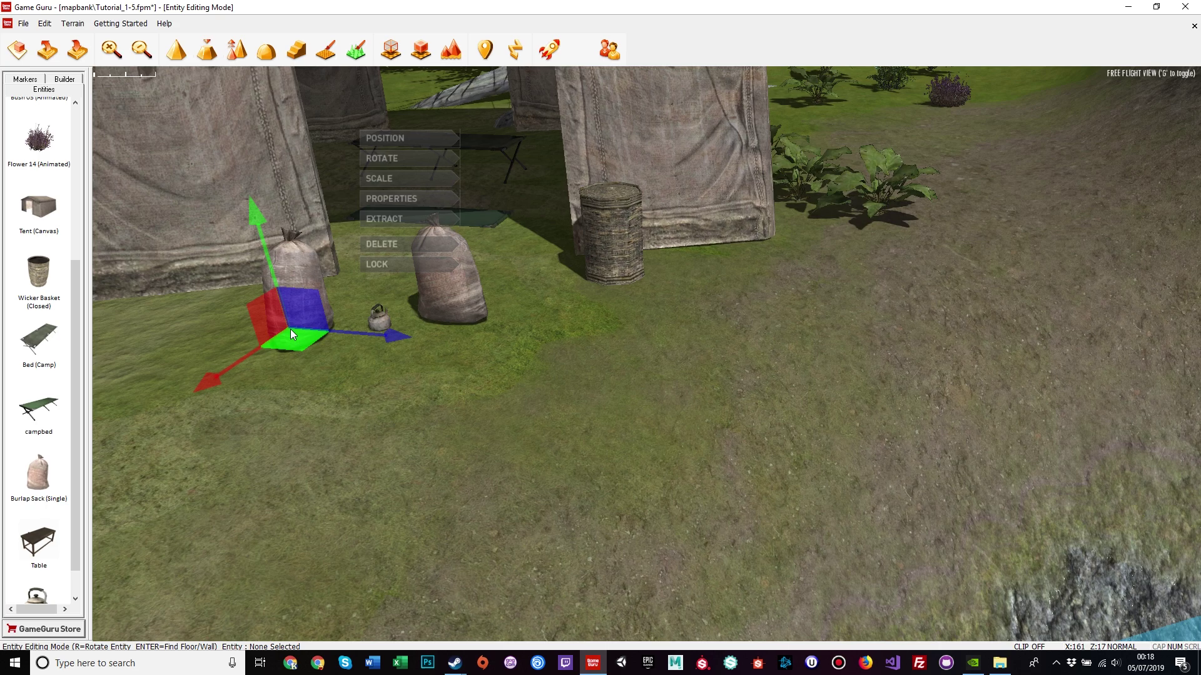
left_click(378, 245)
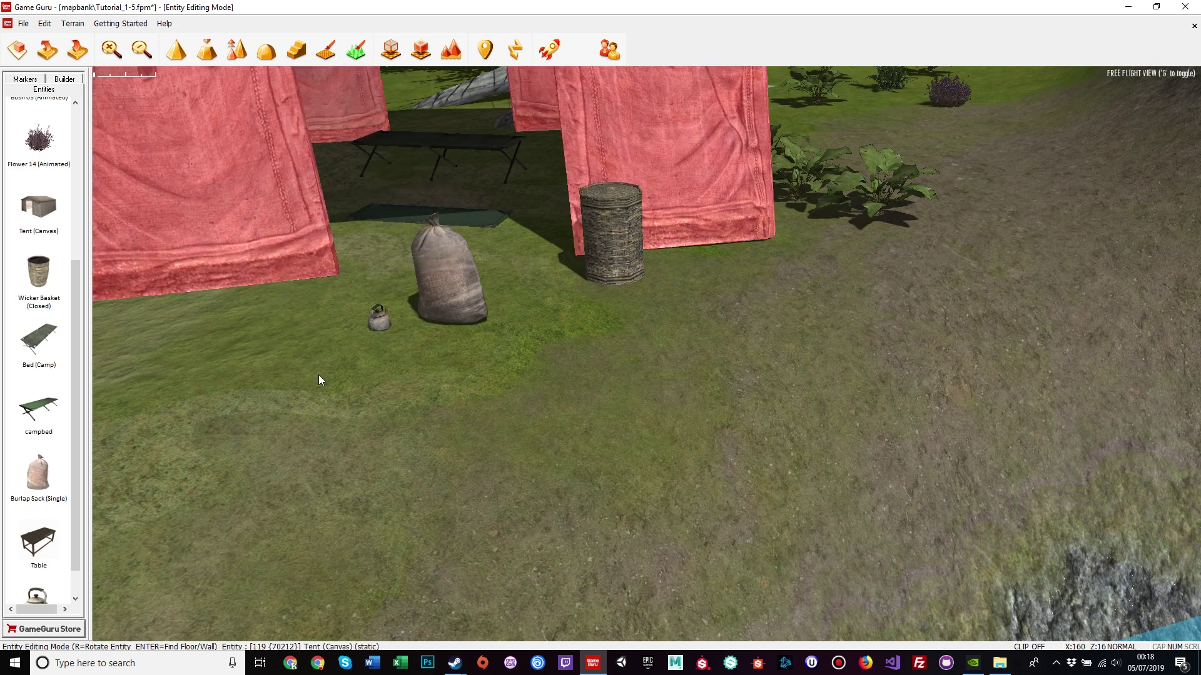
left_click(449, 304)
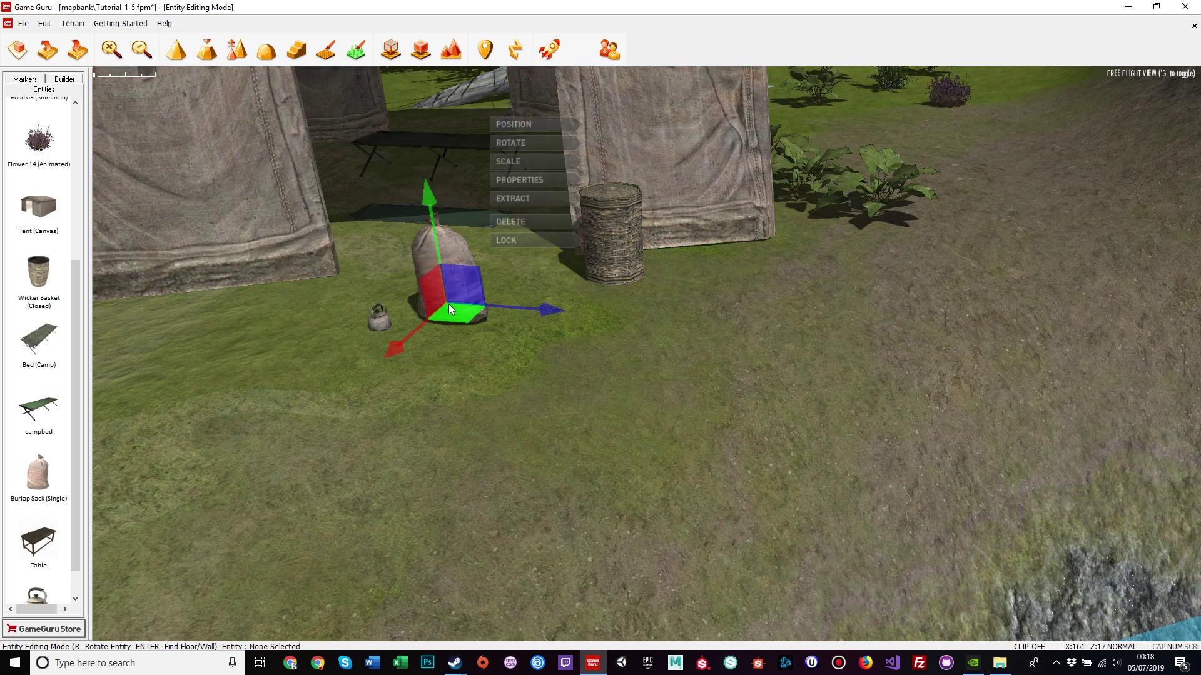
left_click(516, 222)
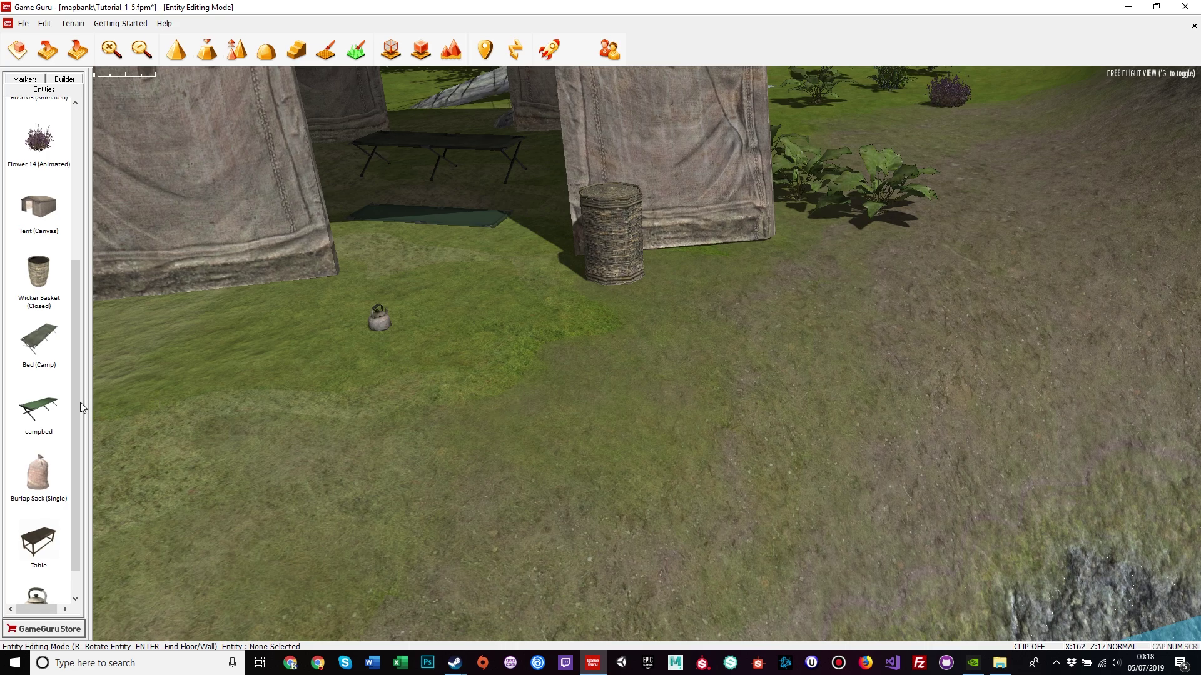
- Place a Burlap Sack (Single) on the grass beside the teapot, near the front corner of the tent wall
left_click_drag(80, 404, 75, 429)
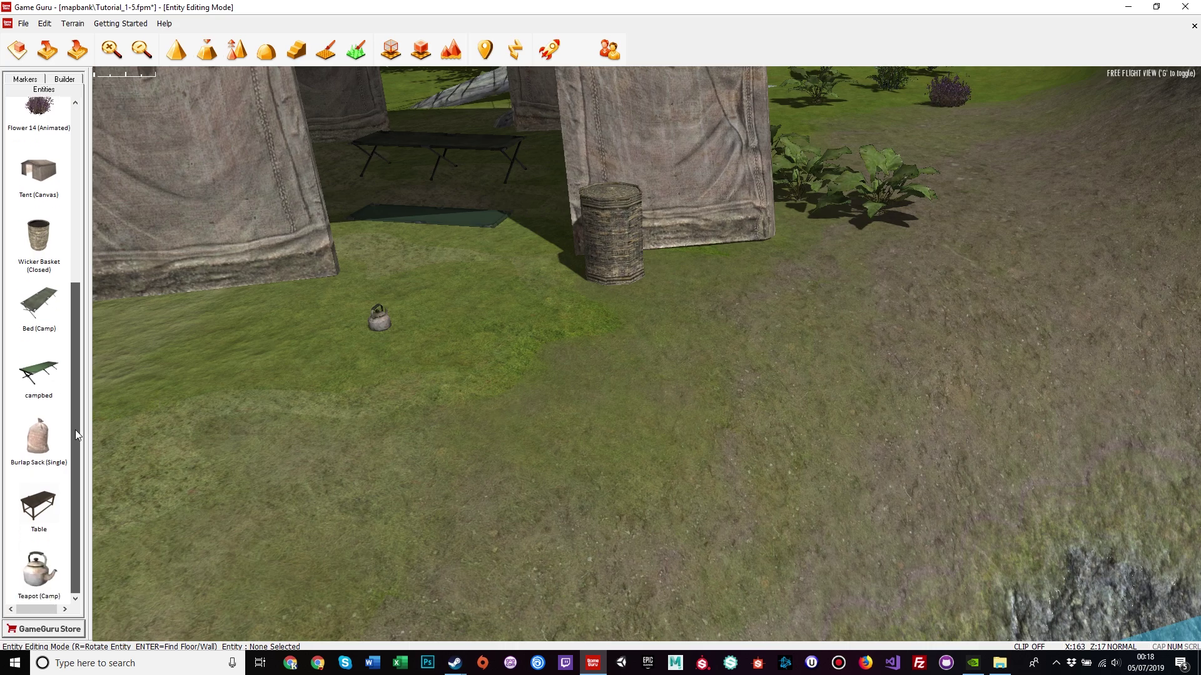
left_click(39, 442)
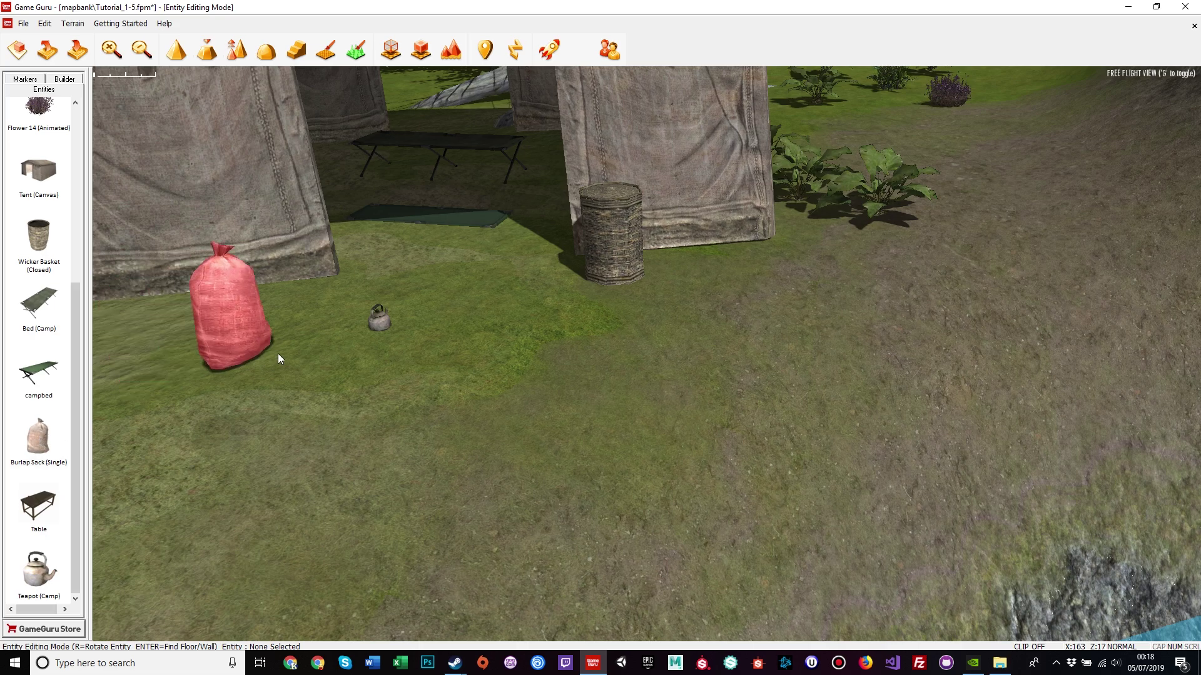
left_click(306, 352)
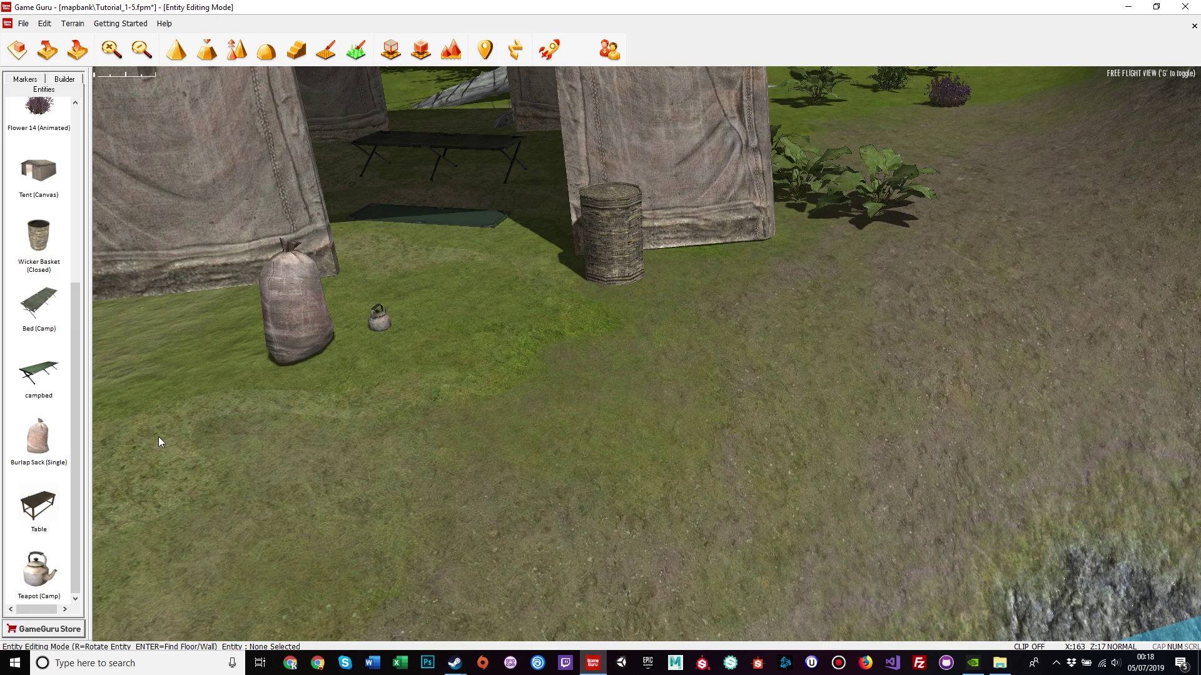
- Raise the green campbed at the tent entrance above the ground and delete it
left_click(429, 212)
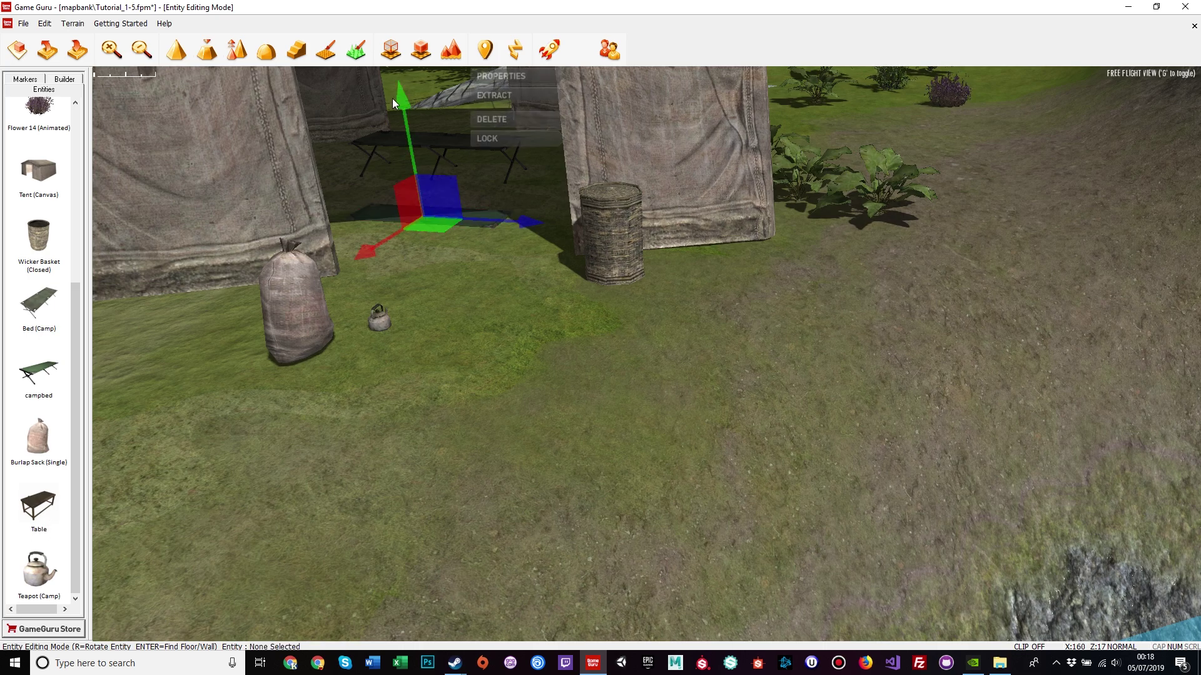
left_click_drag(404, 102, 399, 60)
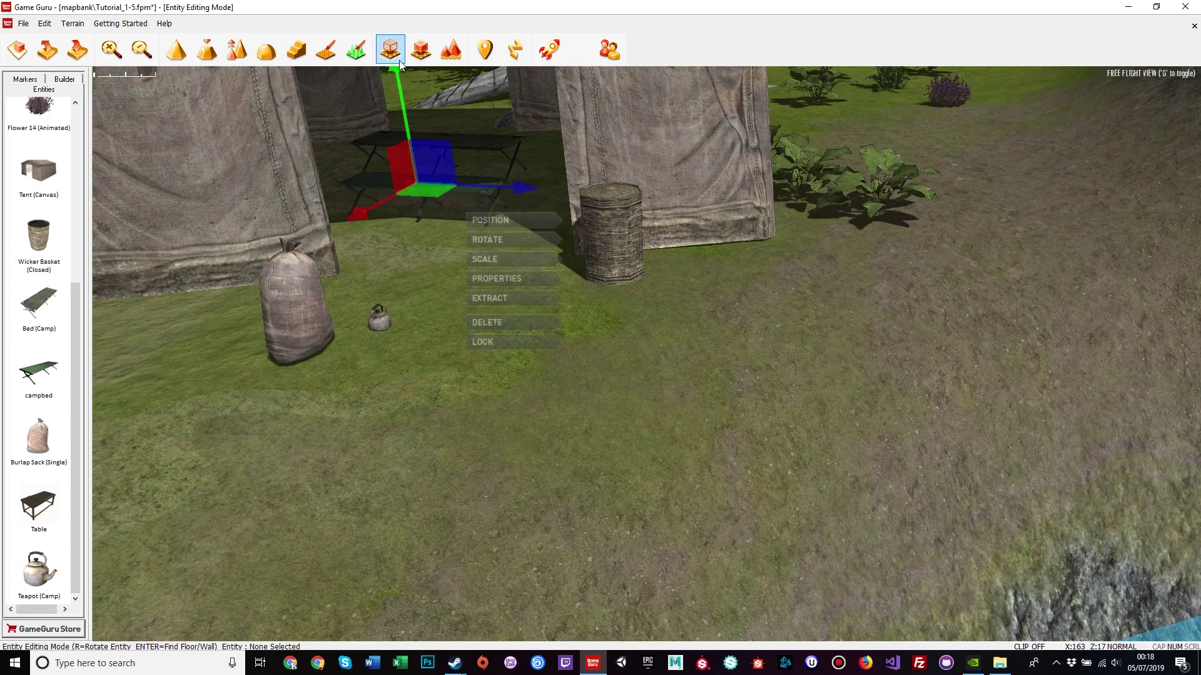
left_click(498, 324)
- Place a Cooking Pot (Small) from the Furniture category on the grass next to the teapot
right_click_drag(462, 325, 410, 284)
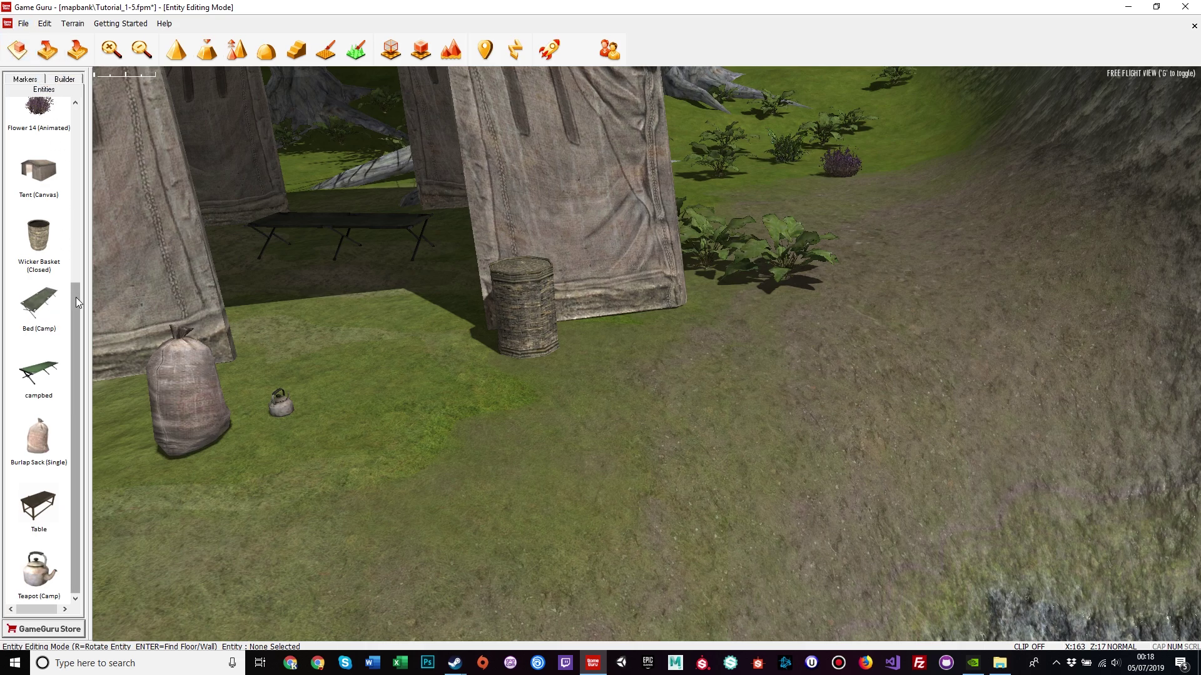
left_click_drag(76, 297, 91, 132)
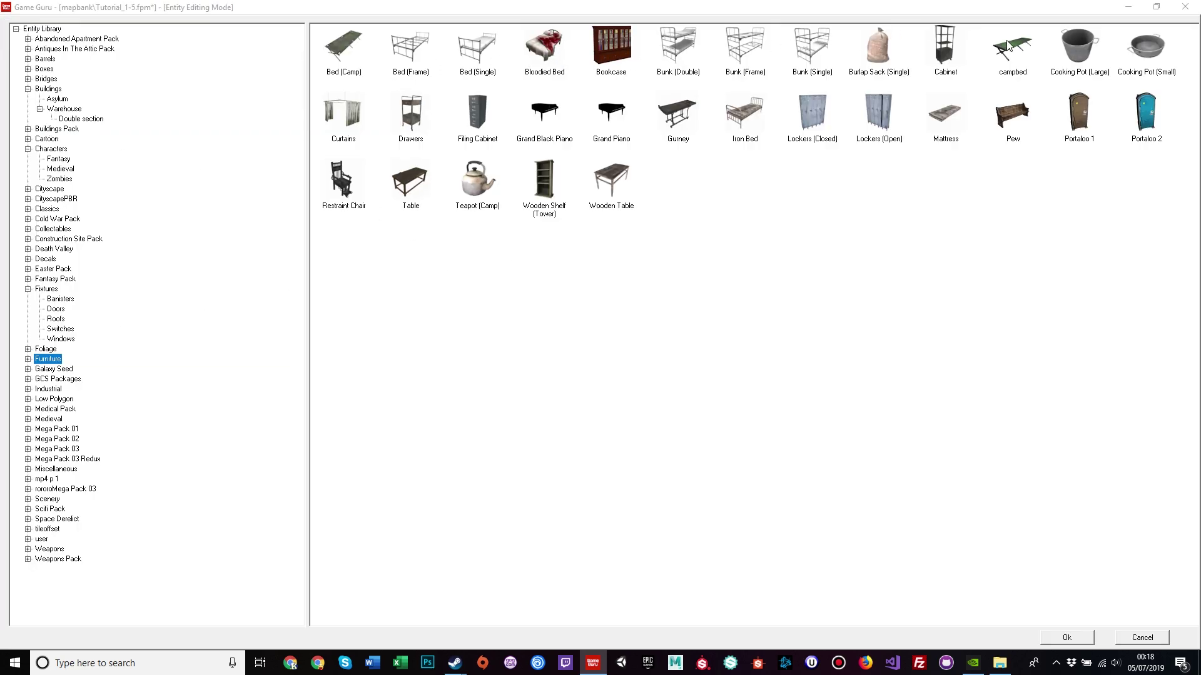
double_click(1156, 50)
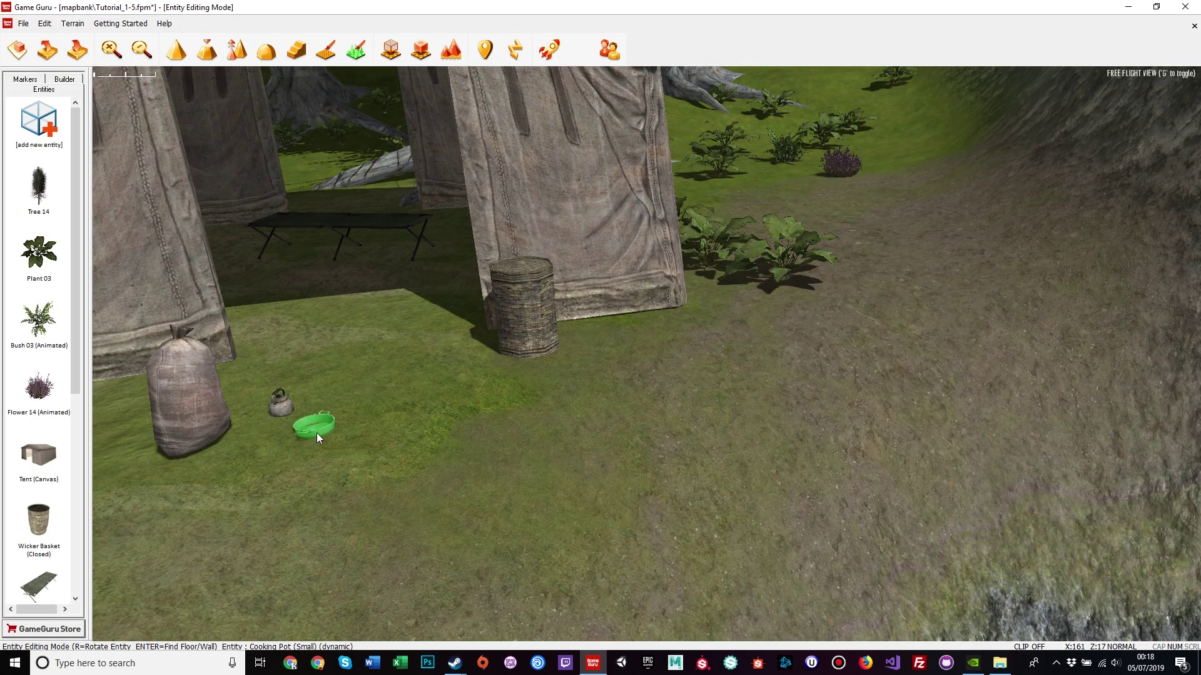
left_click(316, 432)
- Pick the black Knight from Miscellaneous > Massive Chess and place it on top of the wicker basket beside the tent entrance
left_click(39, 119)
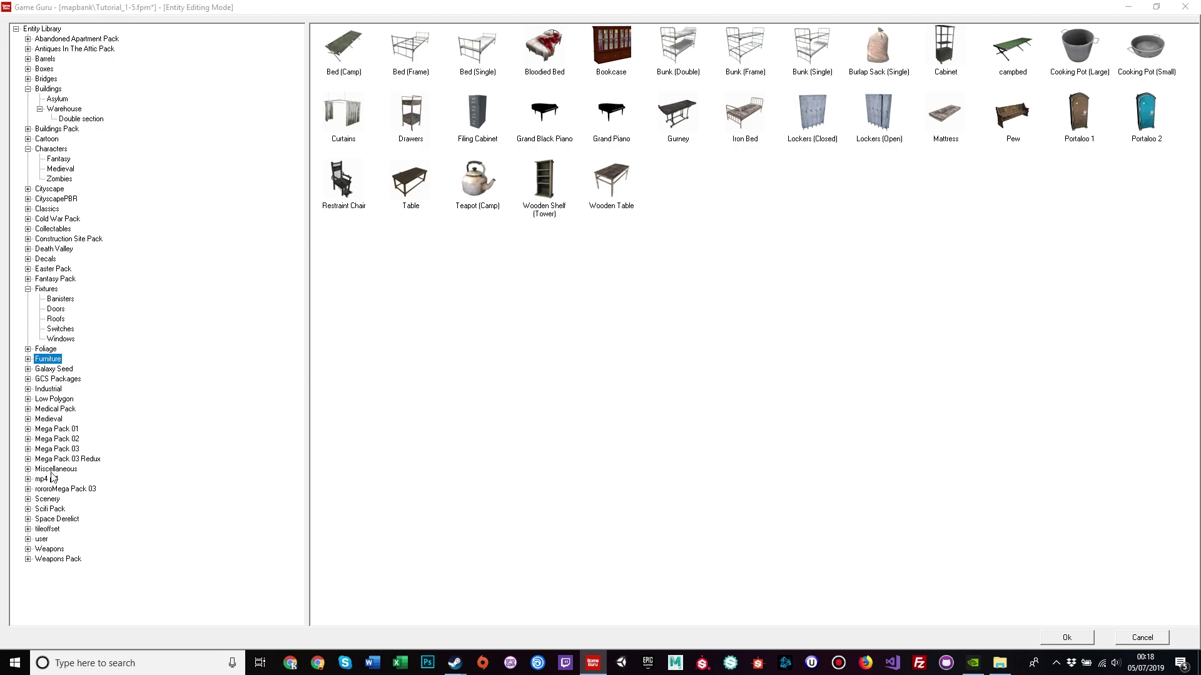
left_click(52, 470)
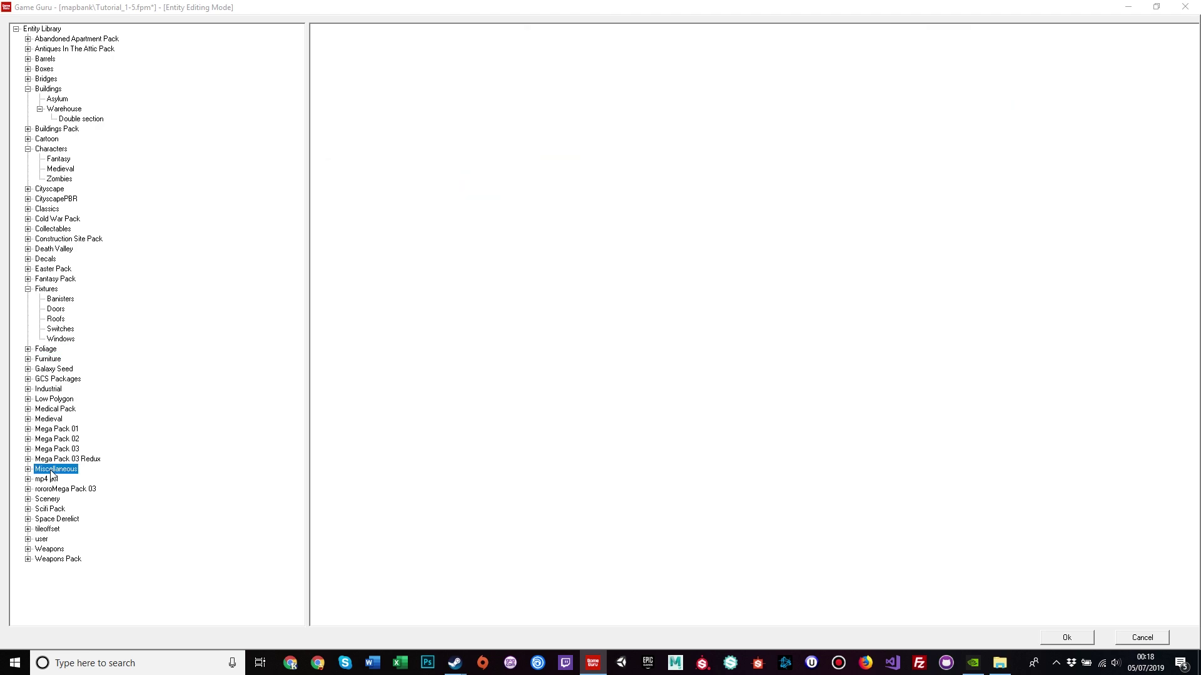
double_click(44, 470)
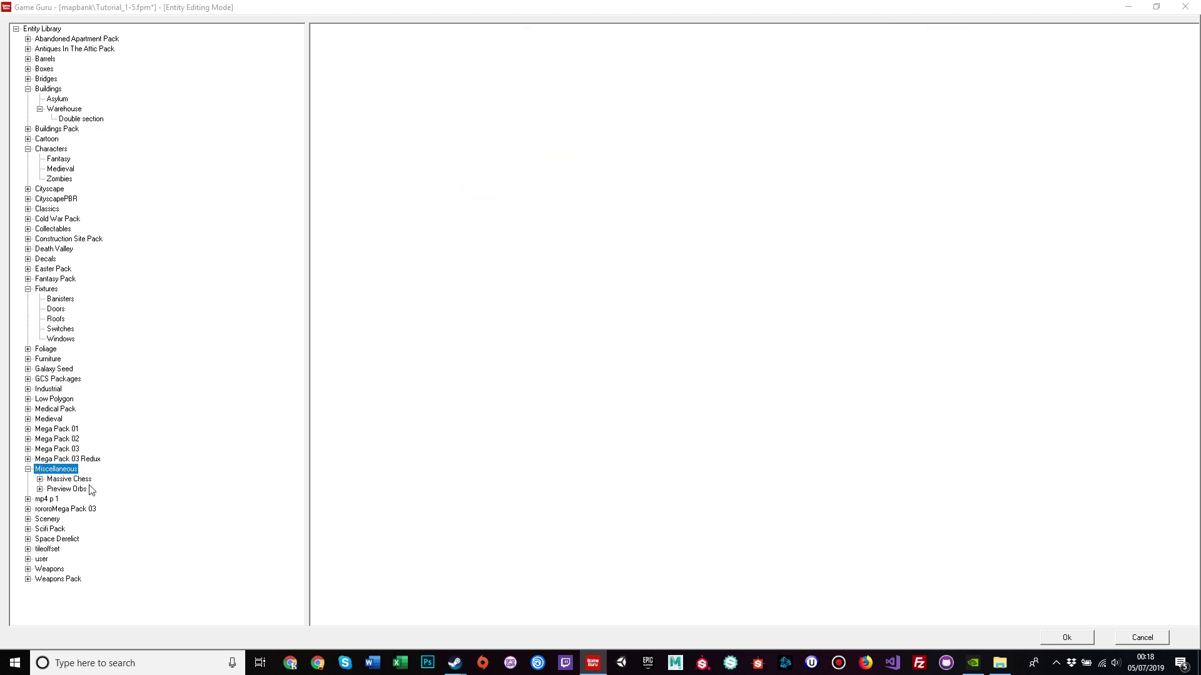
left_click(69, 482)
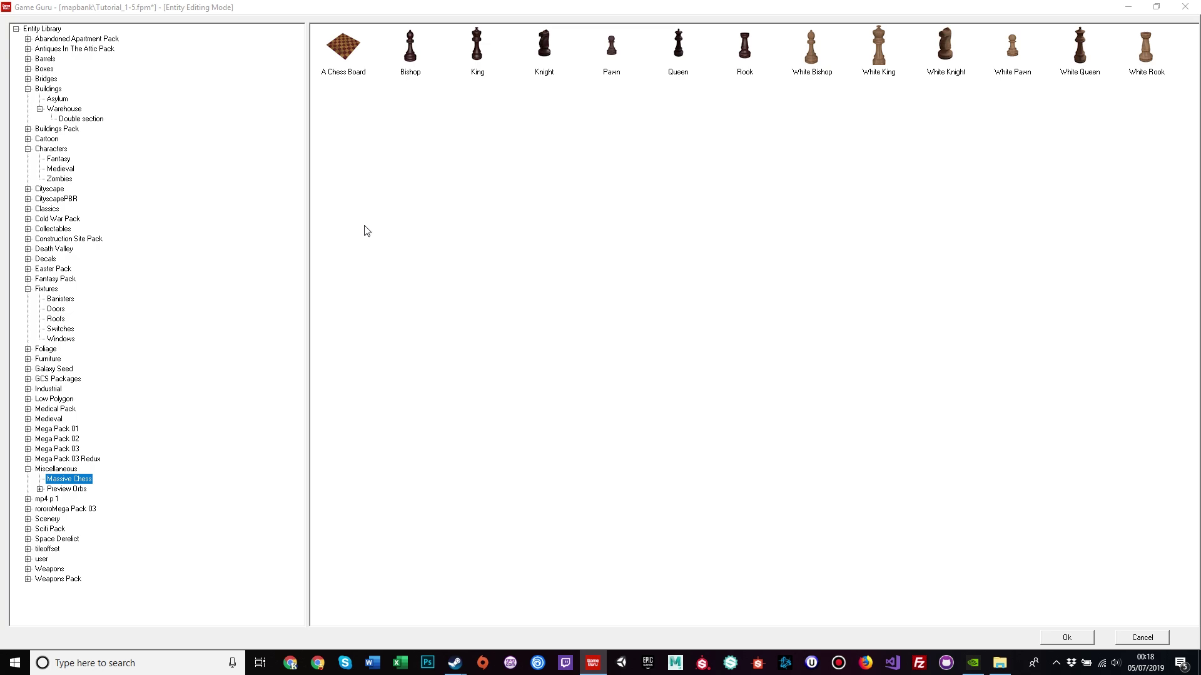
double_click(542, 39)
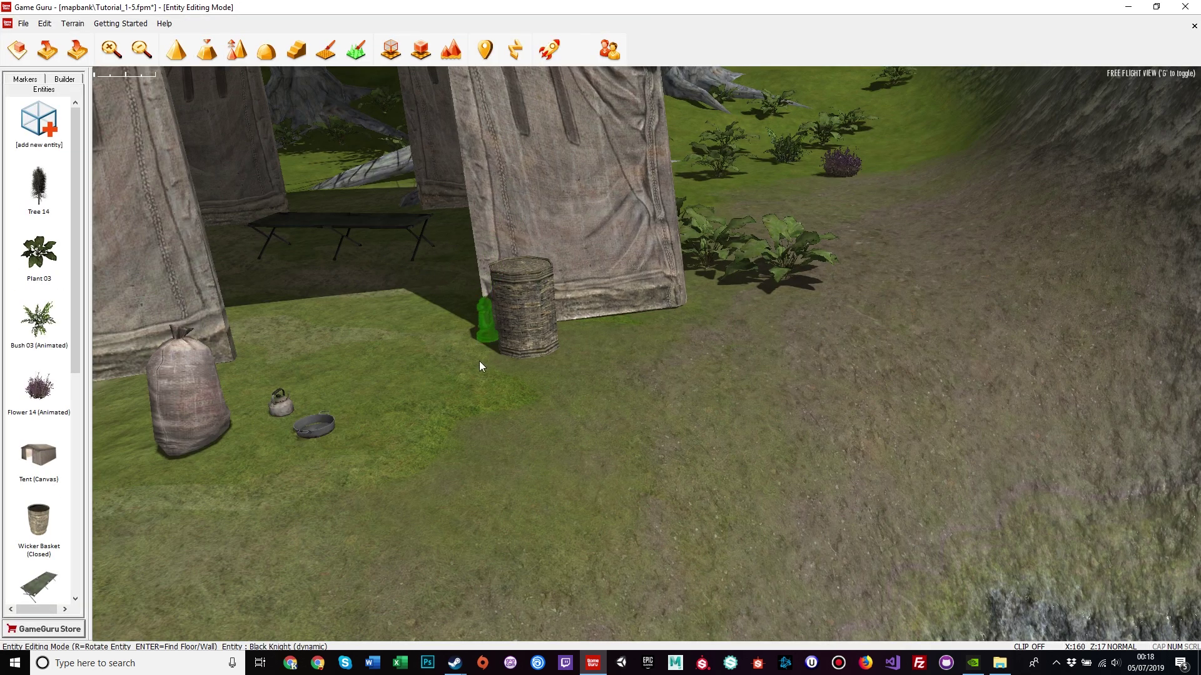
left_click(519, 266)
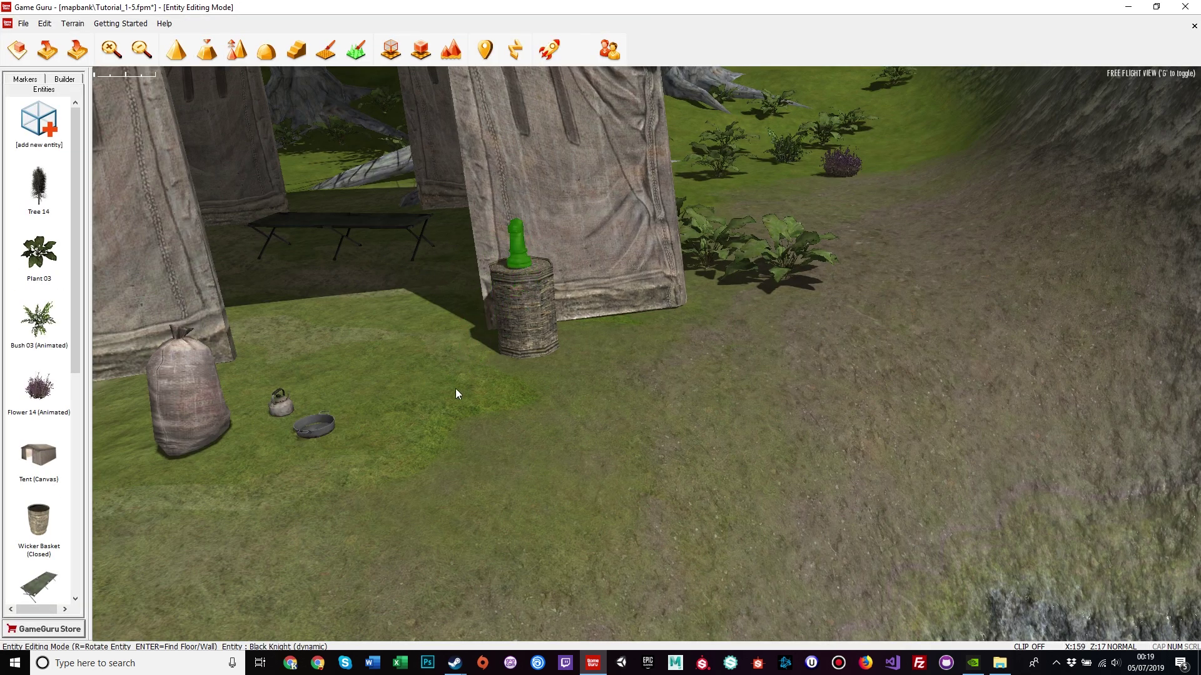
- Examine the chess knight on the basket and the tent entrance from a lower, closer angle
right_click_drag(455, 388, 711, 450)
key("d")
key("w")
key("s")
key("a")
key("w")
scroll(813, 394, "up", 3)
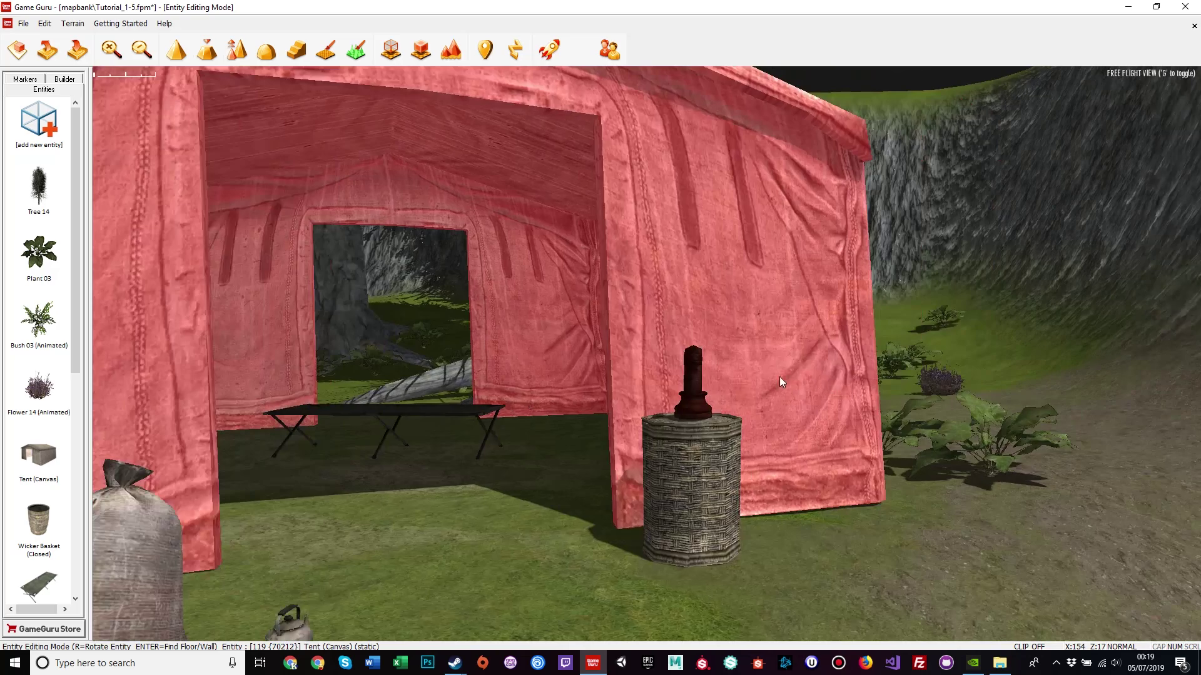
- Delete the chess knight from the wicker basket and pick Sandbags (Sacks) from the Scenery category
left_click(702, 407)
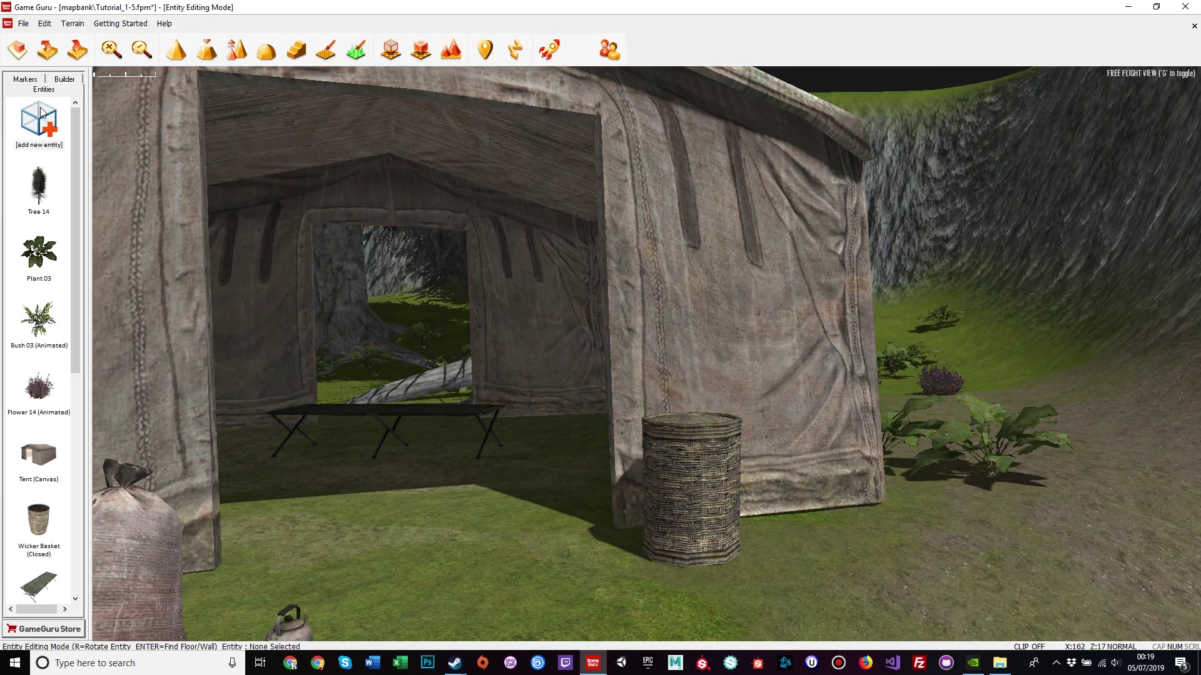
left_click(39, 122)
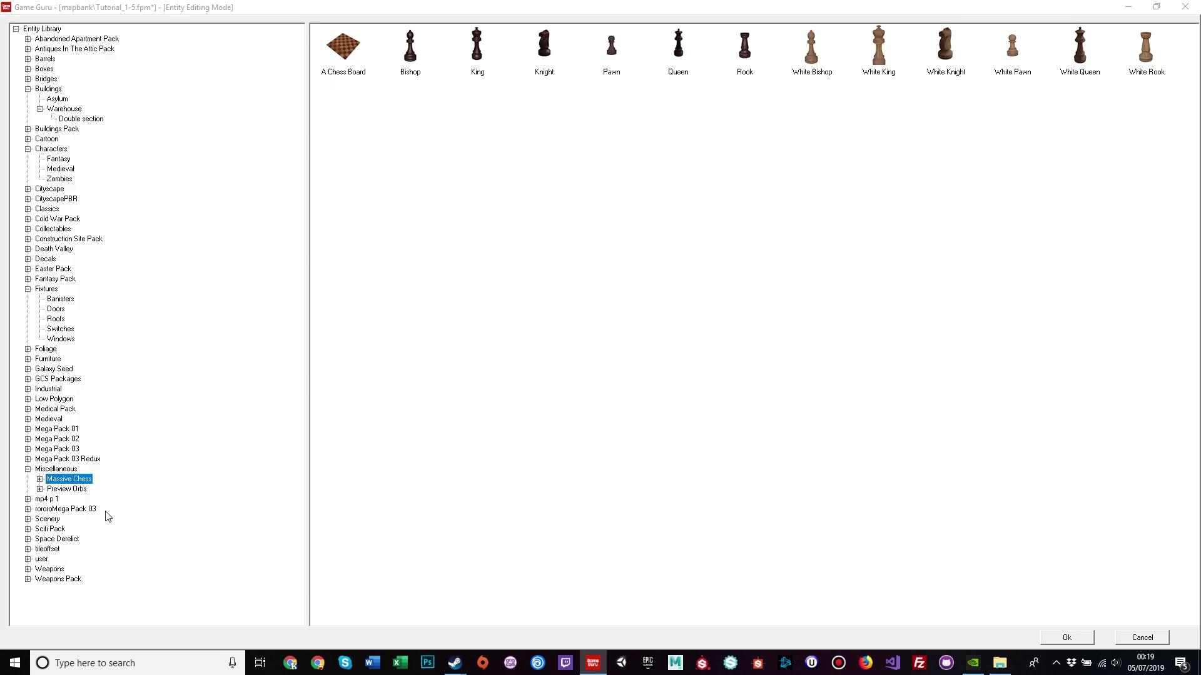
left_click(50, 522)
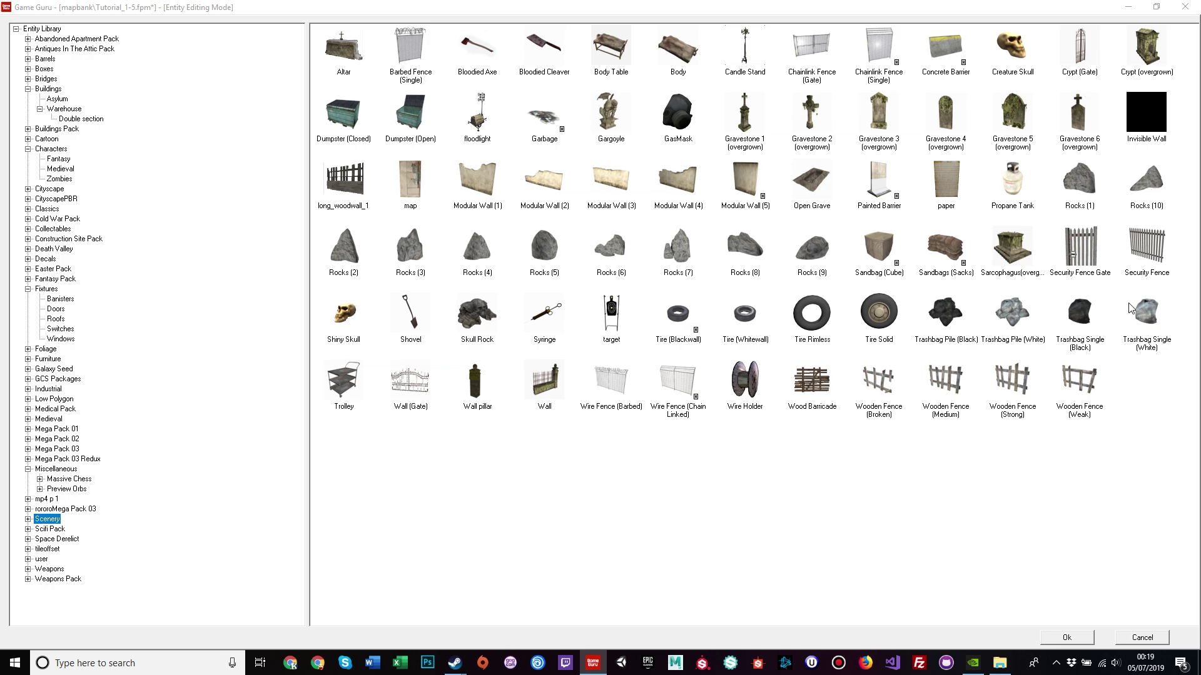
double_click(941, 246)
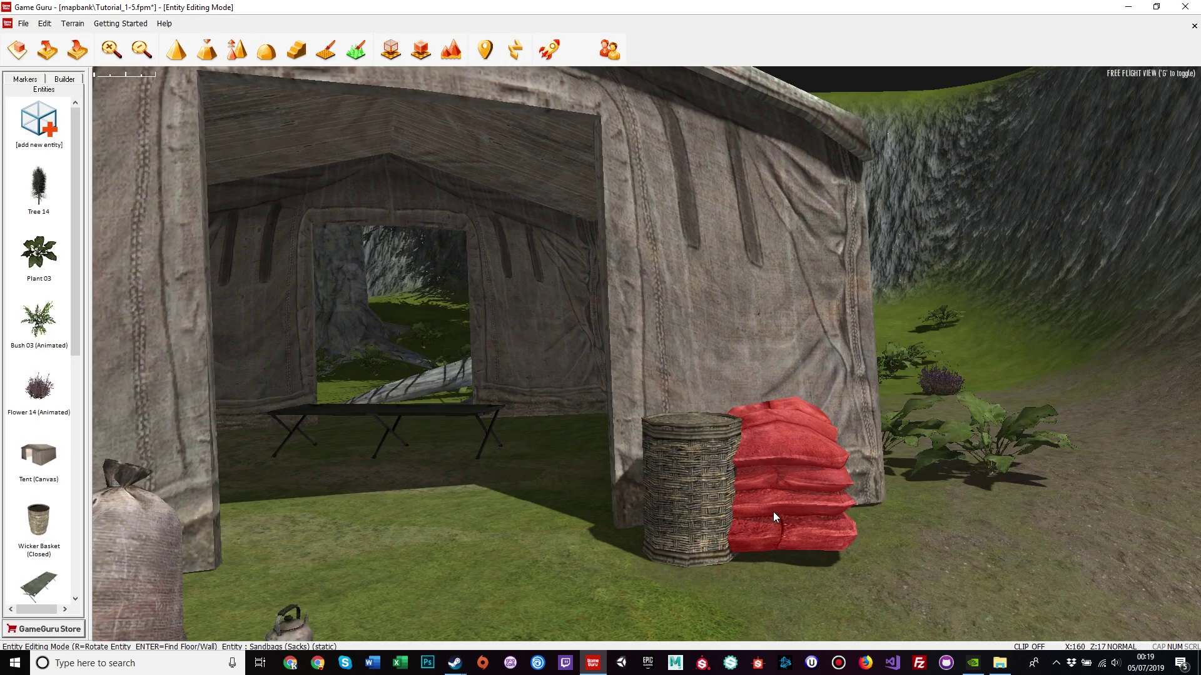
- Rotate the sandbag stack and place it against the tent's front wall, next to the wicker basket by the entrance
key("r")
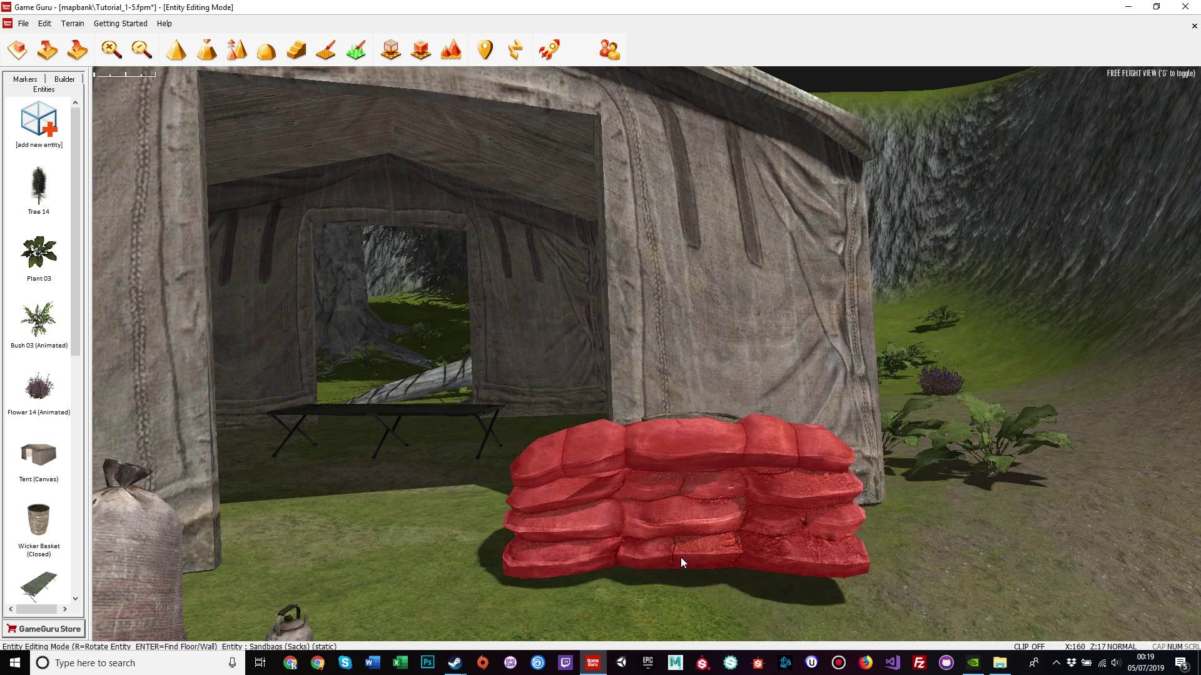
key("s")
mouse_move(681, 557)
right_mouse_down()
mouse_move(691, 594)
mouse_move(691, 550)
right_mouse_up()
key("w")
key("s")
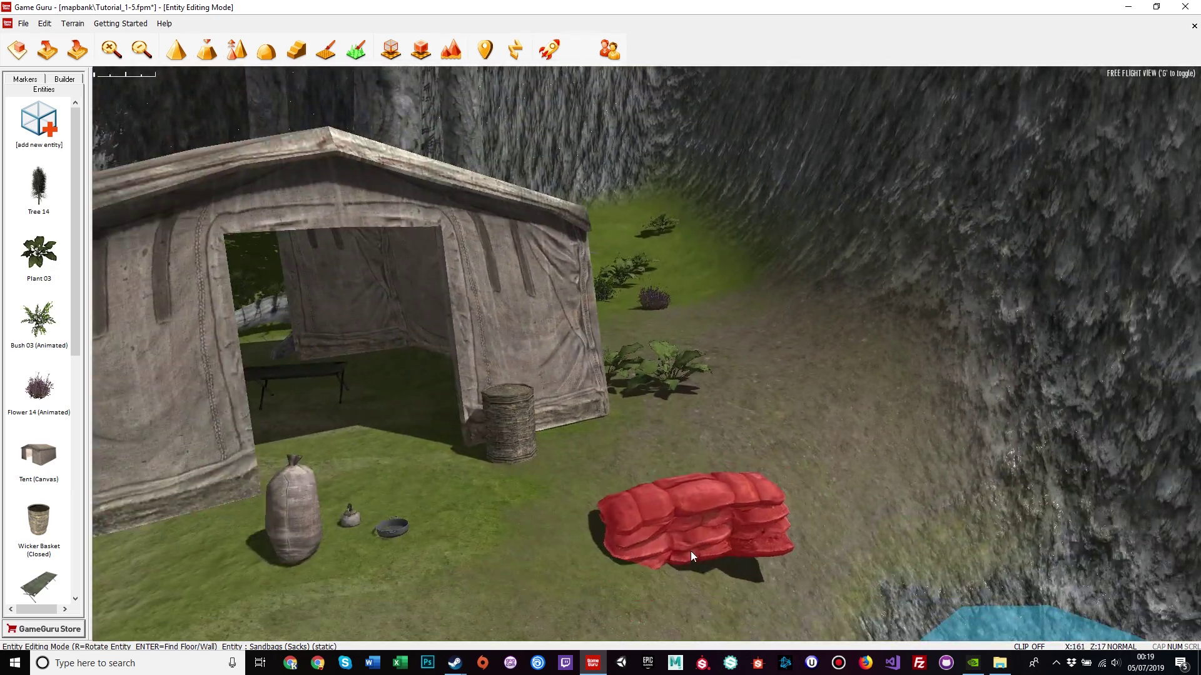
key("r")
key("r")
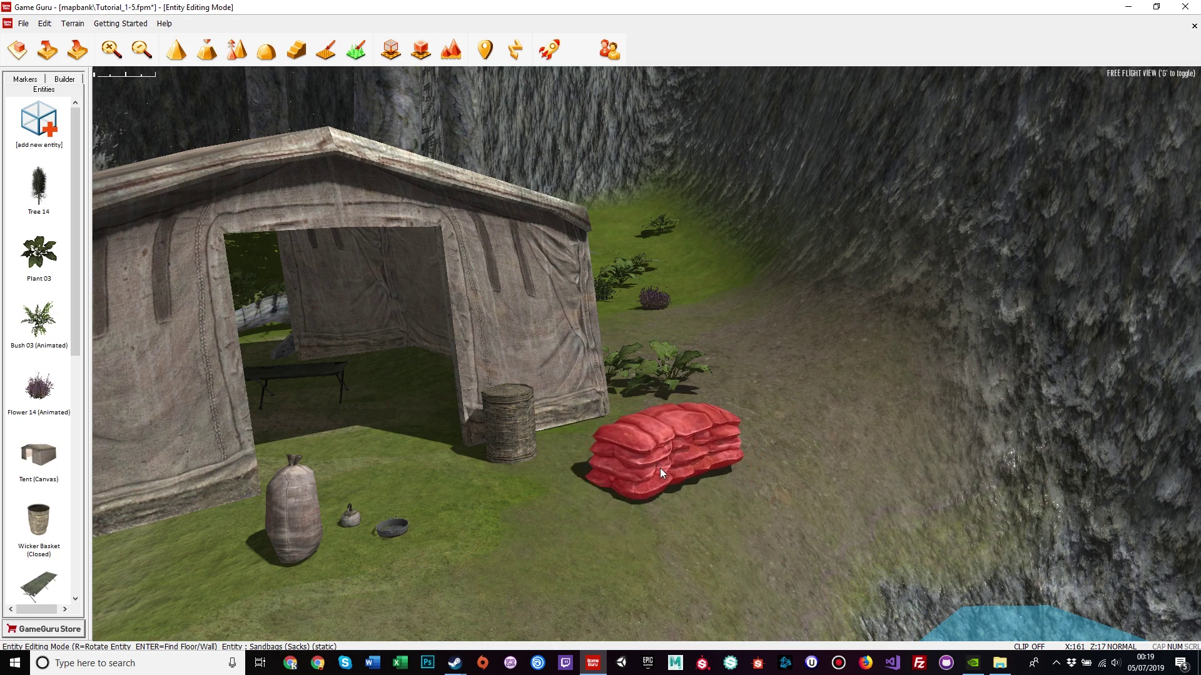
left_click(603, 429)
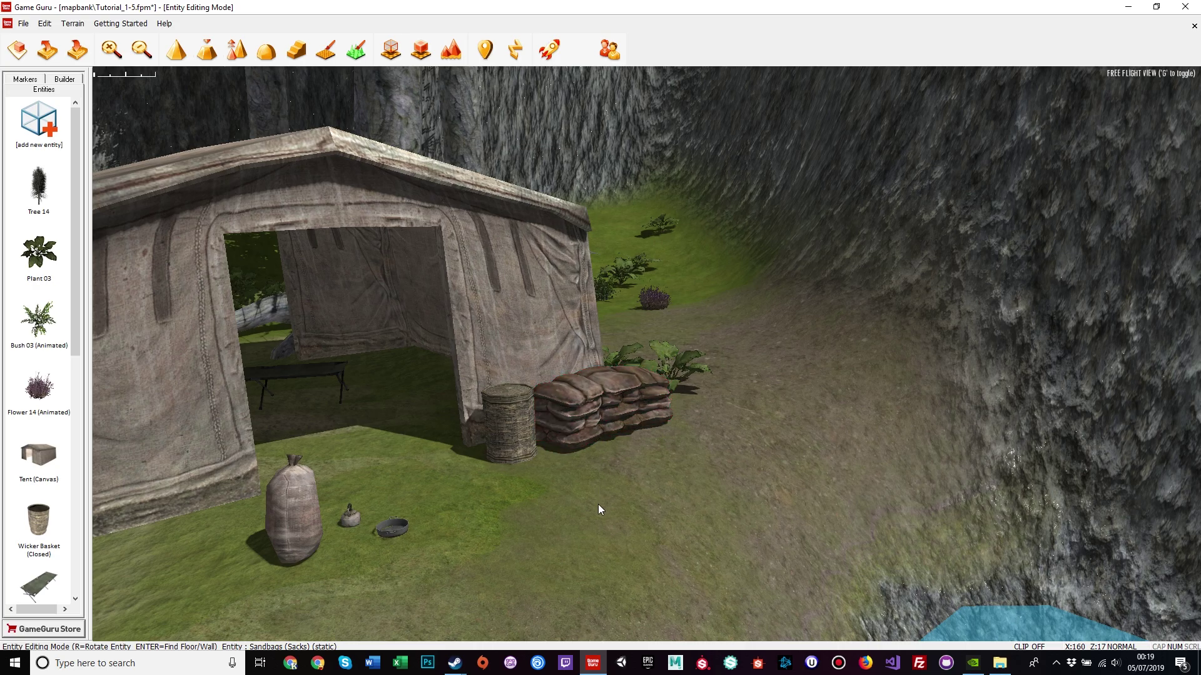
- Lower the sandbag stack slightly so that it rests on the ground beside the wicker basket
scroll(598, 504, "up", 6)
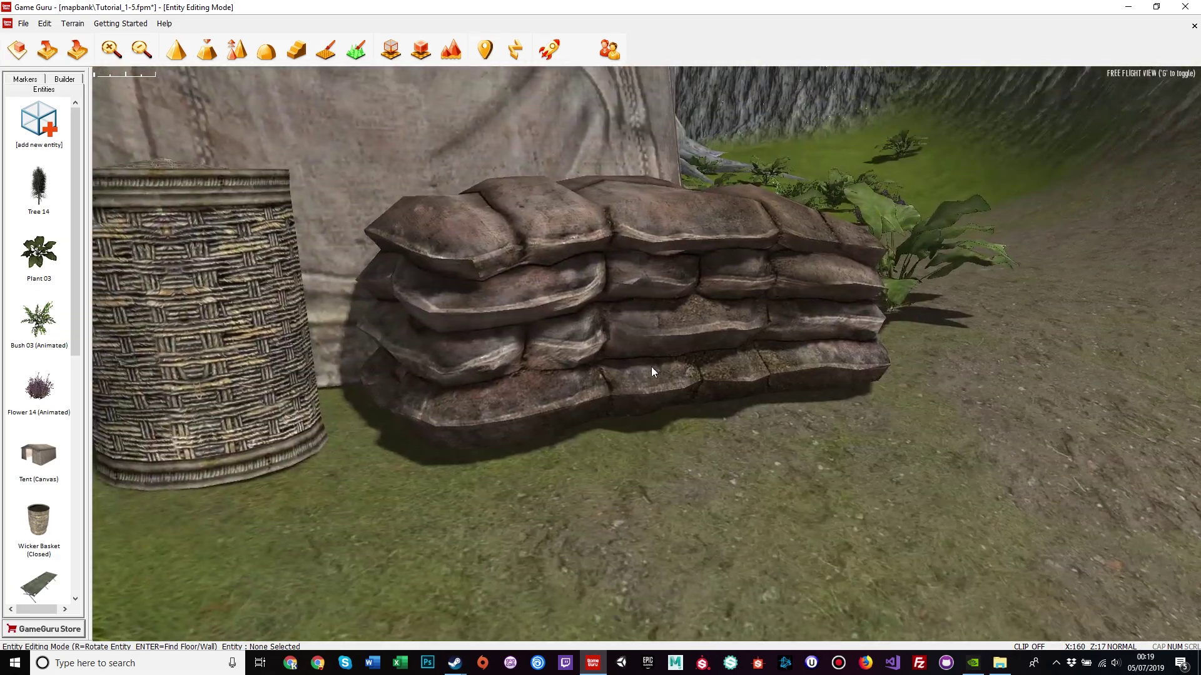
left_click(659, 289)
left_click_drag(647, 256, 644, 273)
left_click(794, 471)
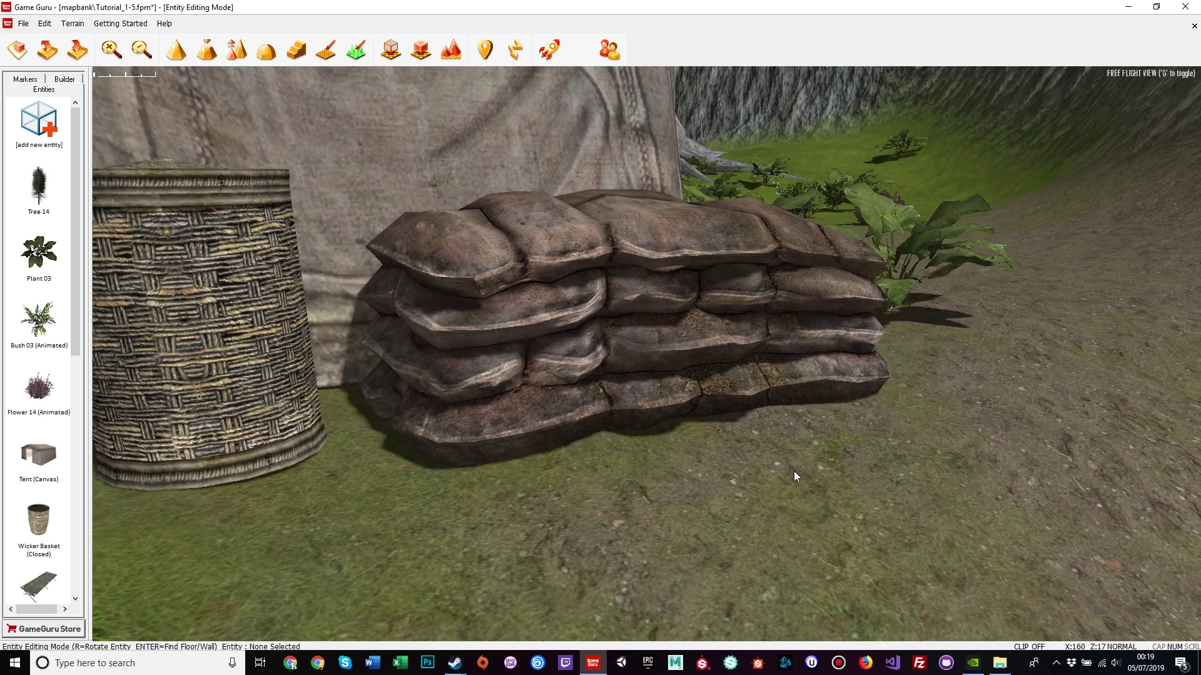
- Examine the placed sandbags and the rest of the campsite in front of the tent from several angles
key("d")
right_click_drag(794, 471, 863, 493)
key("d")
key("a")
key("w")
key("d")
key("a")
key("s")
key("w")
key("s")
key("s")
key("w")
key("s")
key("w")
key("d")
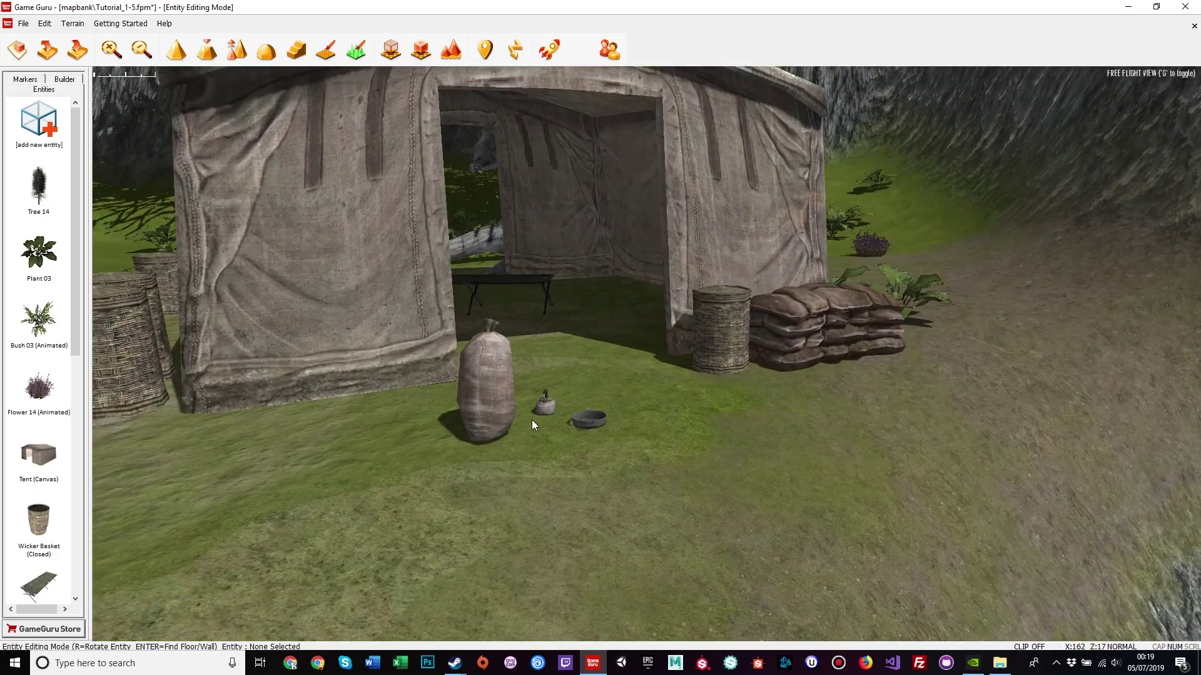
- Move the burlap sack back against the tent's front wall, on the opposite side of the entrance from the sandbags
key("a")
right_click_drag(531, 419, 726, 454)
key("w")
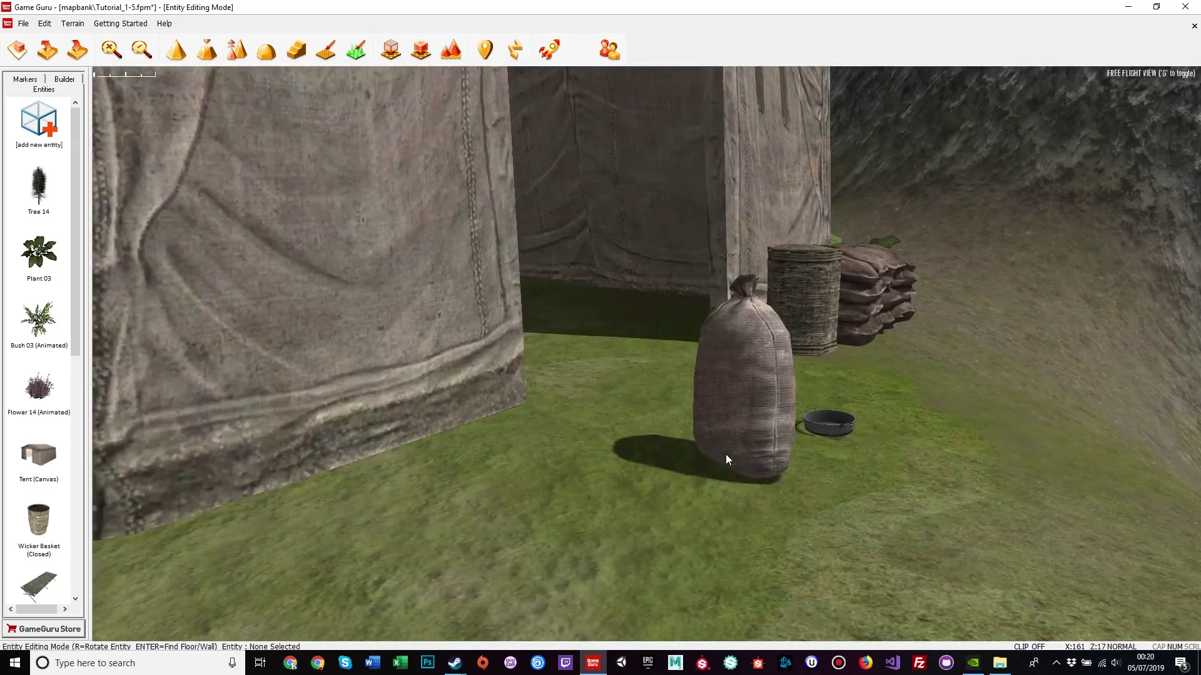
left_click(730, 449)
left_click_drag(773, 407, 506, 424)
key("s")
right_click_drag(831, 467, 879, 475)
key("w")
key("s")
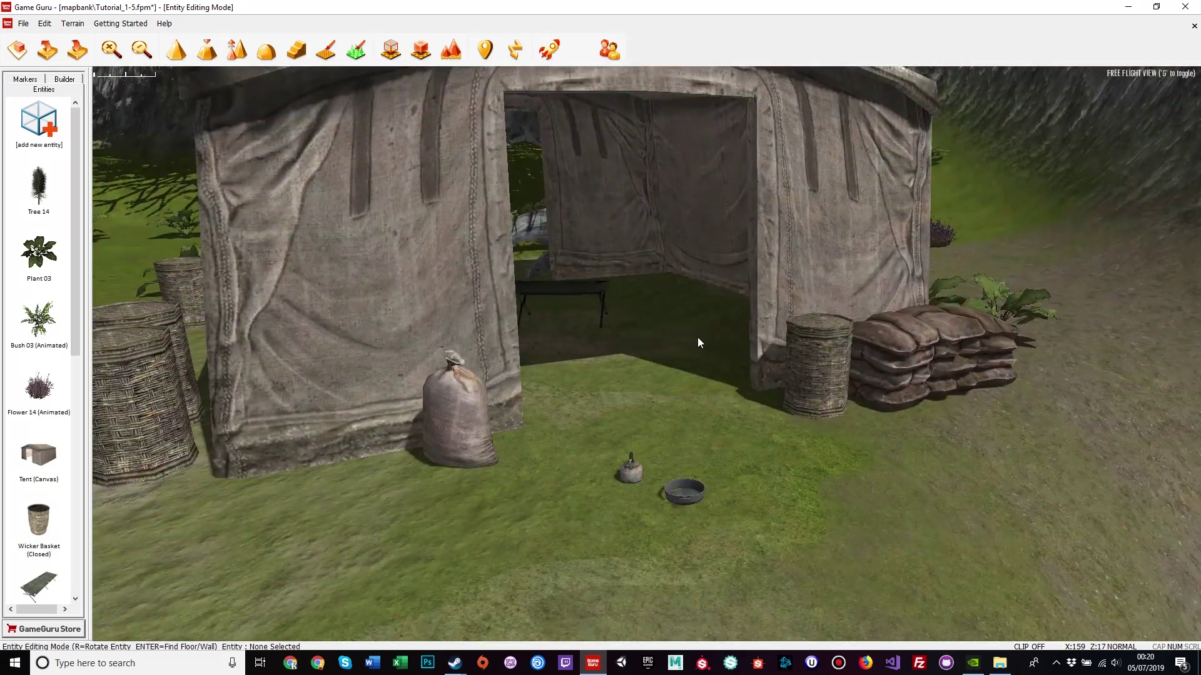
- Pick the wooden stool from Classics > Medieval > Furniture in the entity library
key("s")
right_click_drag(688, 532, 753, 547)
key("w")
key("s")
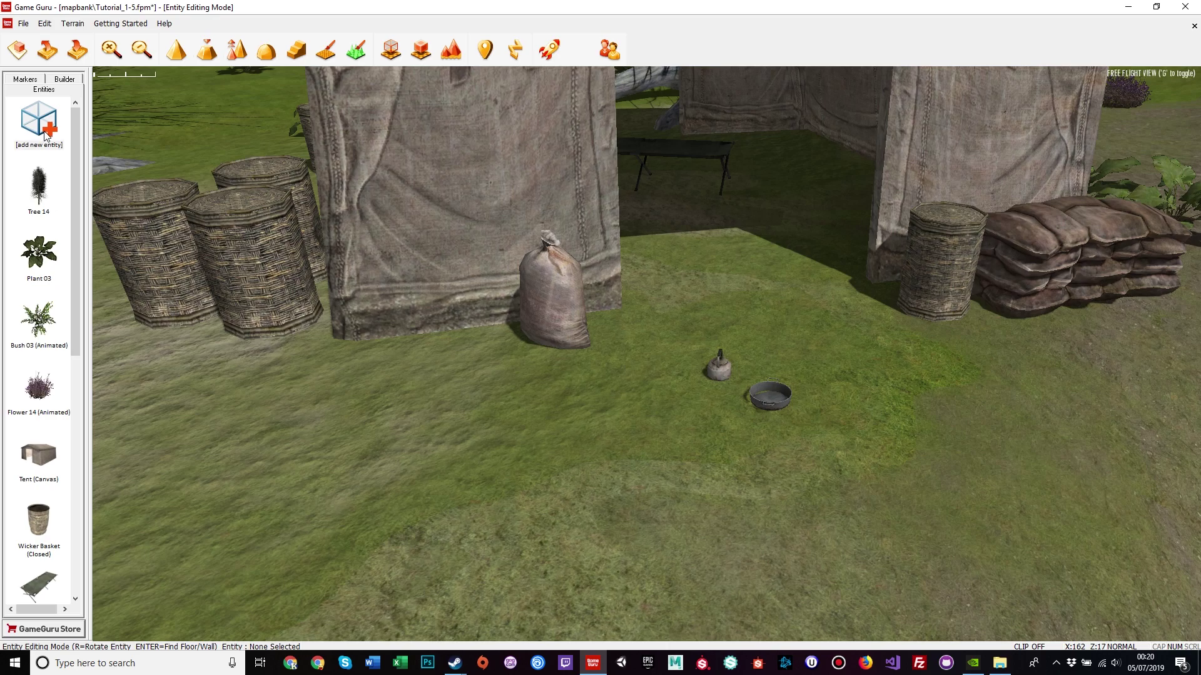
left_click(38, 122)
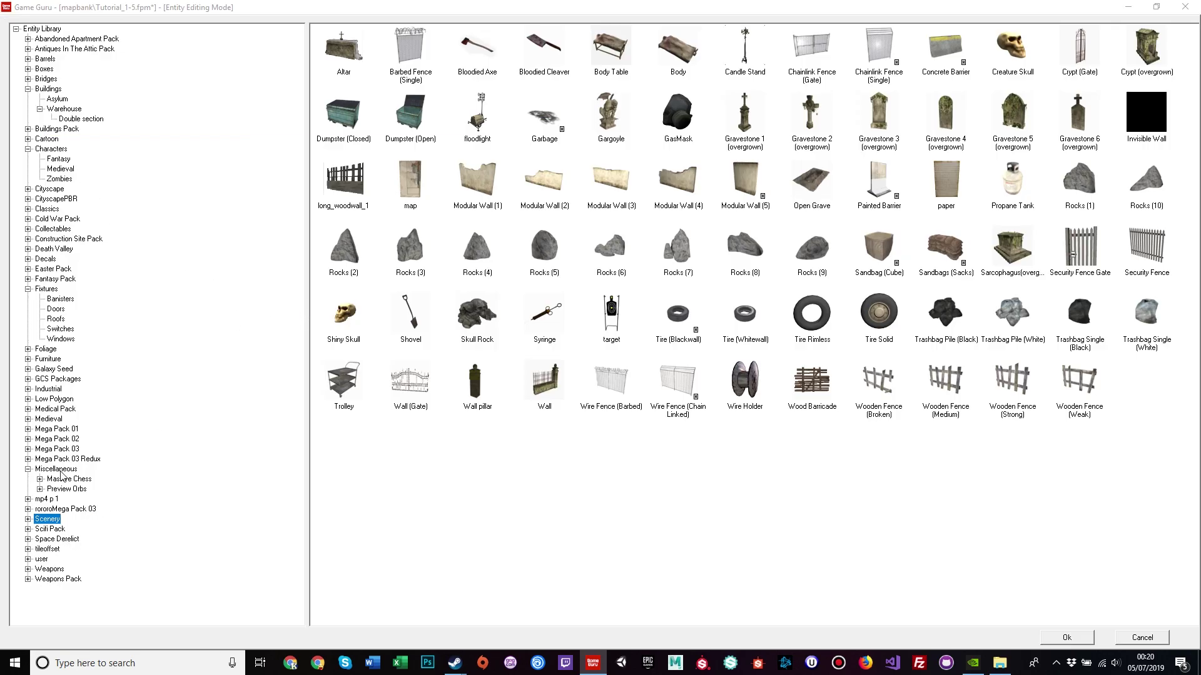
left_click(47, 210)
double_click(47, 210)
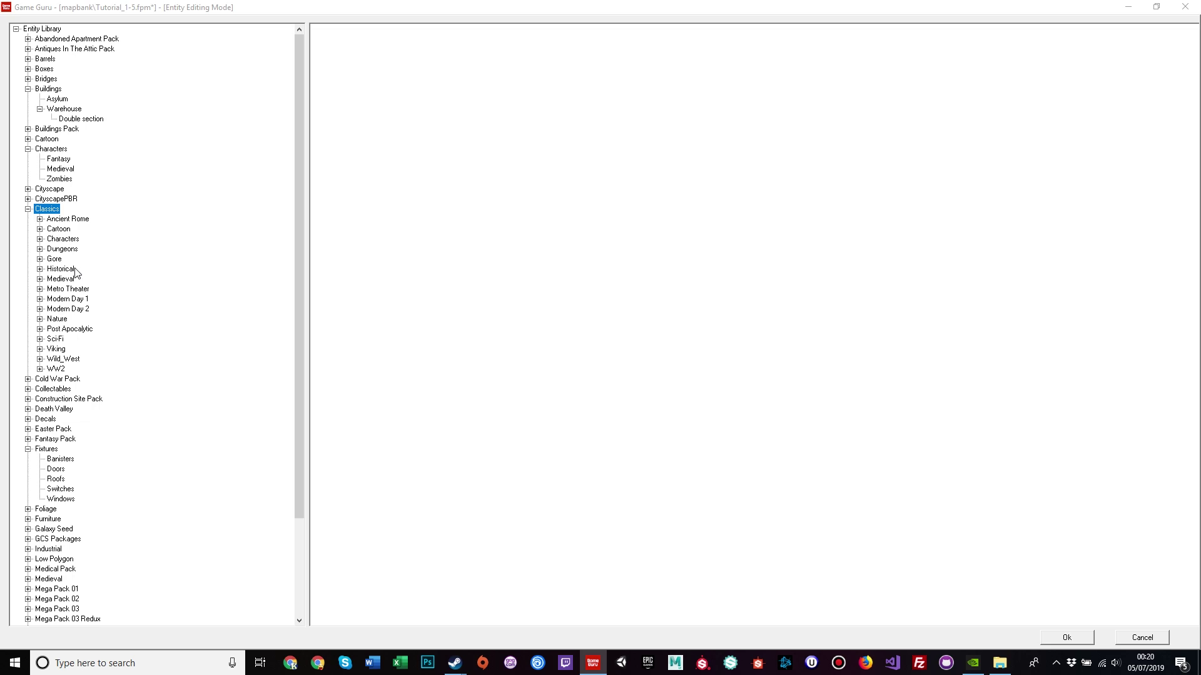
left_click(68, 285)
double_click(68, 281)
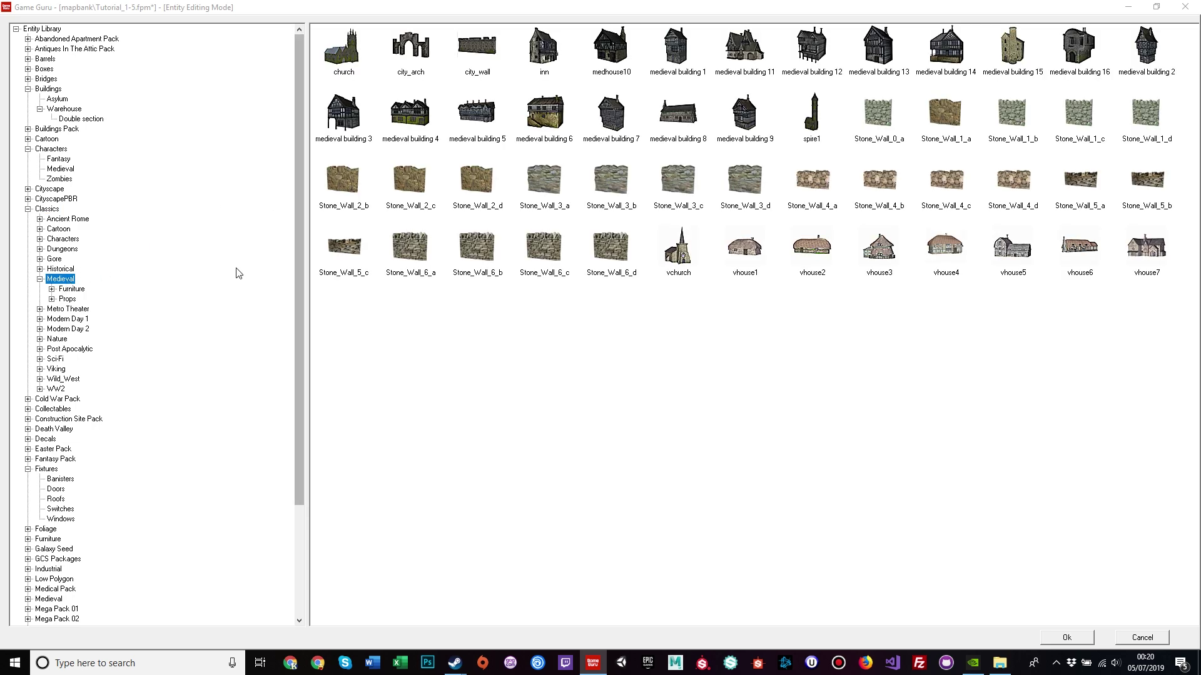
left_click(72, 290)
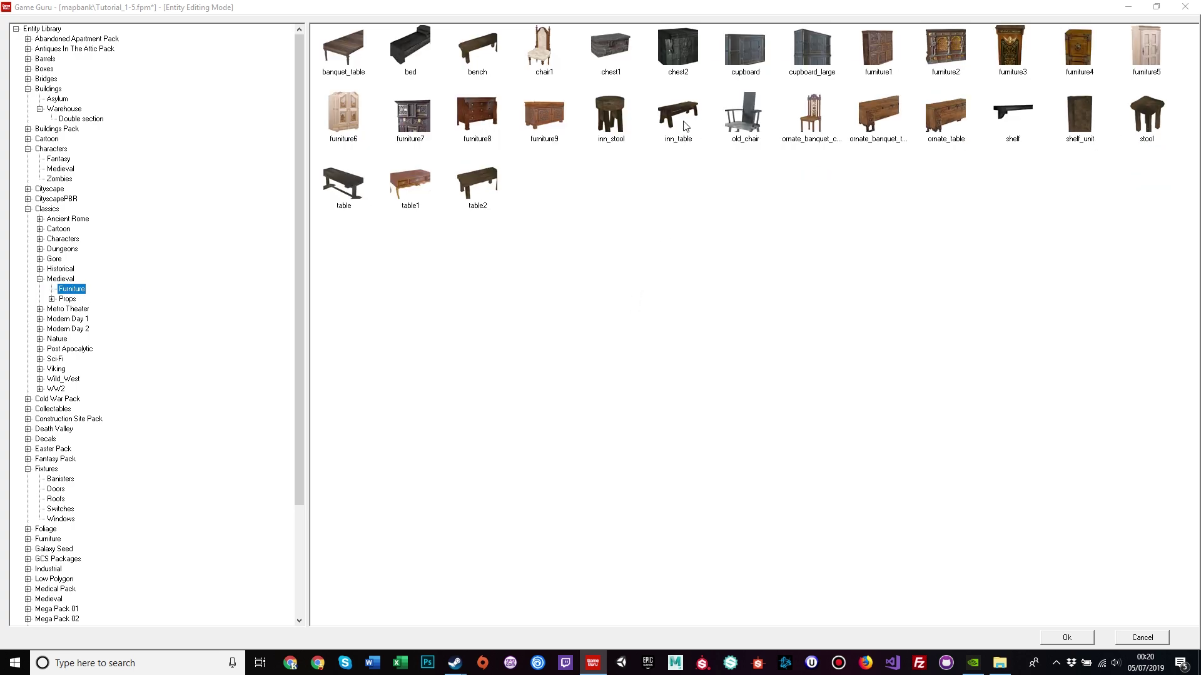
double_click(1143, 118)
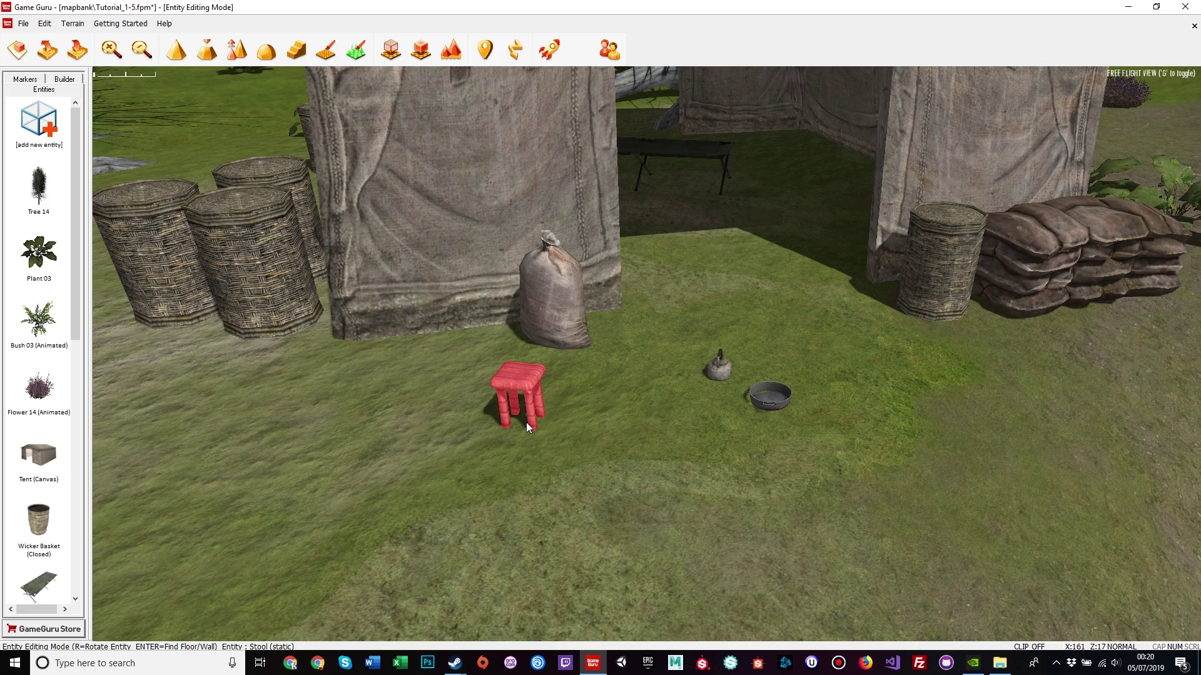
- Place five stools spread out on the grass between the burlap sack and the wicker baskets
left_click(559, 396)
left_click(434, 398)
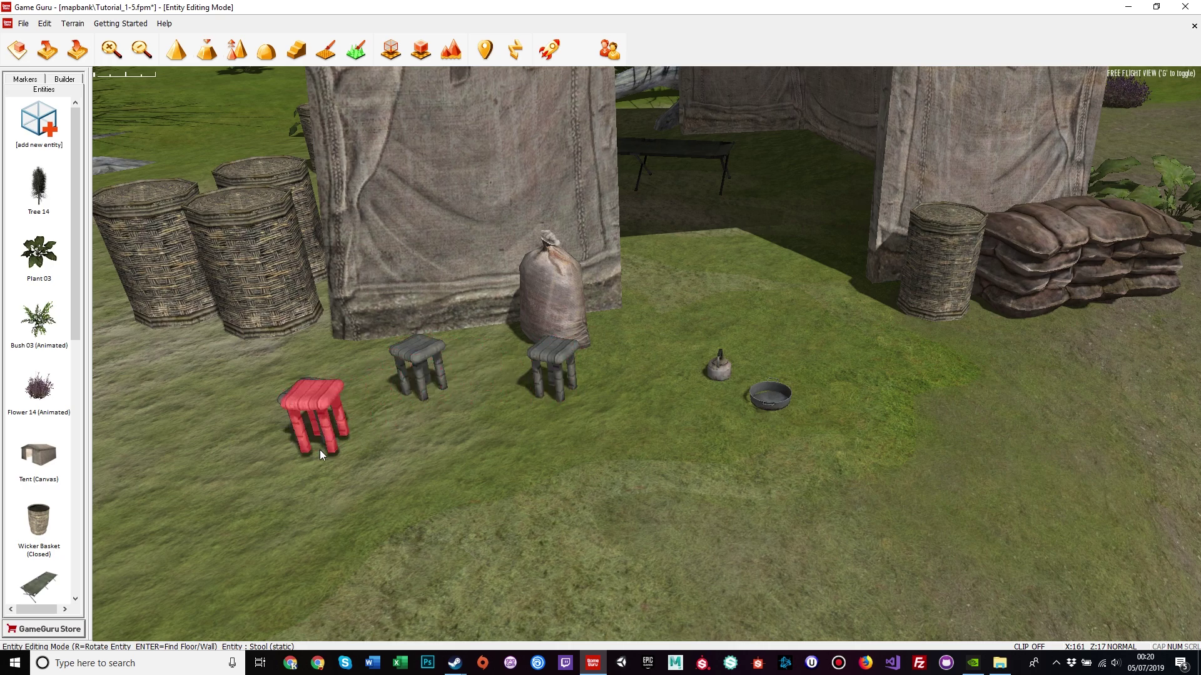
left_click(320, 449)
left_click(213, 400)
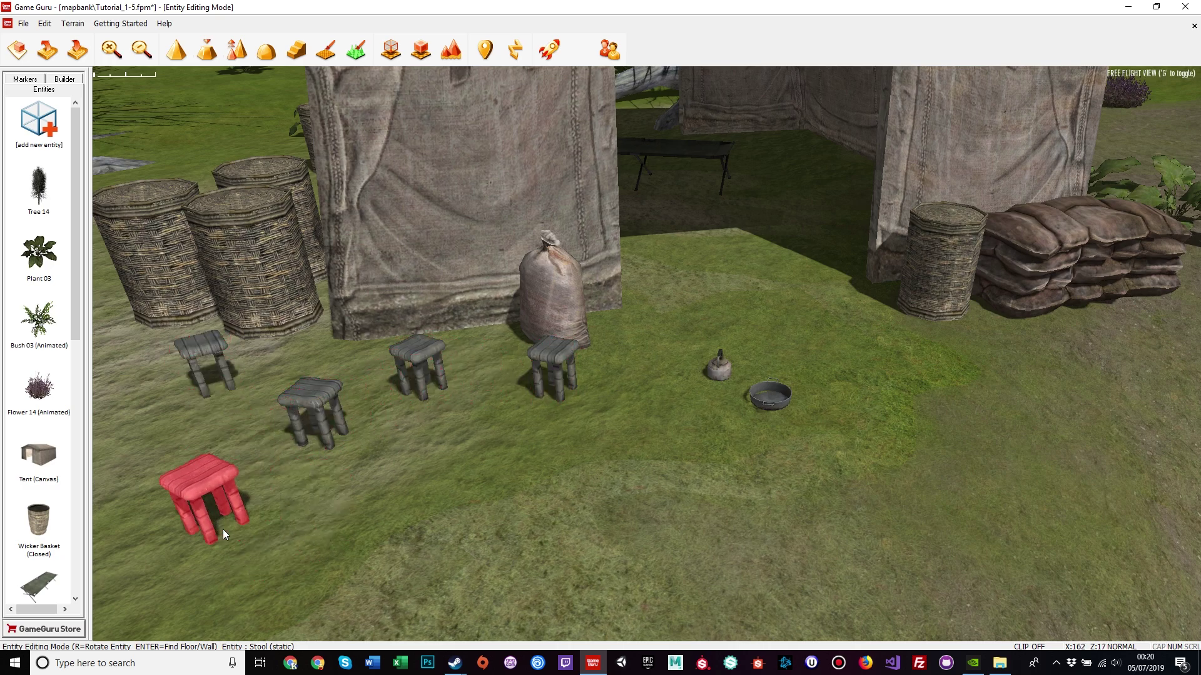
left_click(187, 537)
- Extract the small cooking pot from the grass and try to put it on the stool nearest the sack
left_click(764, 404)
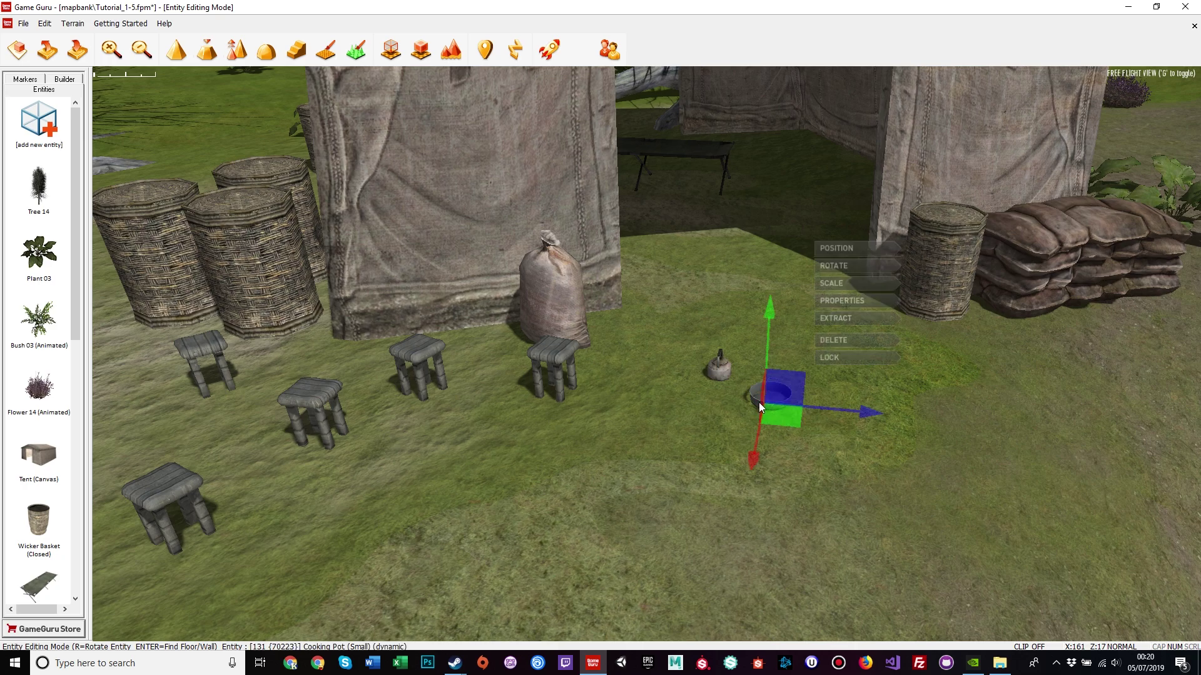
left_click(840, 318)
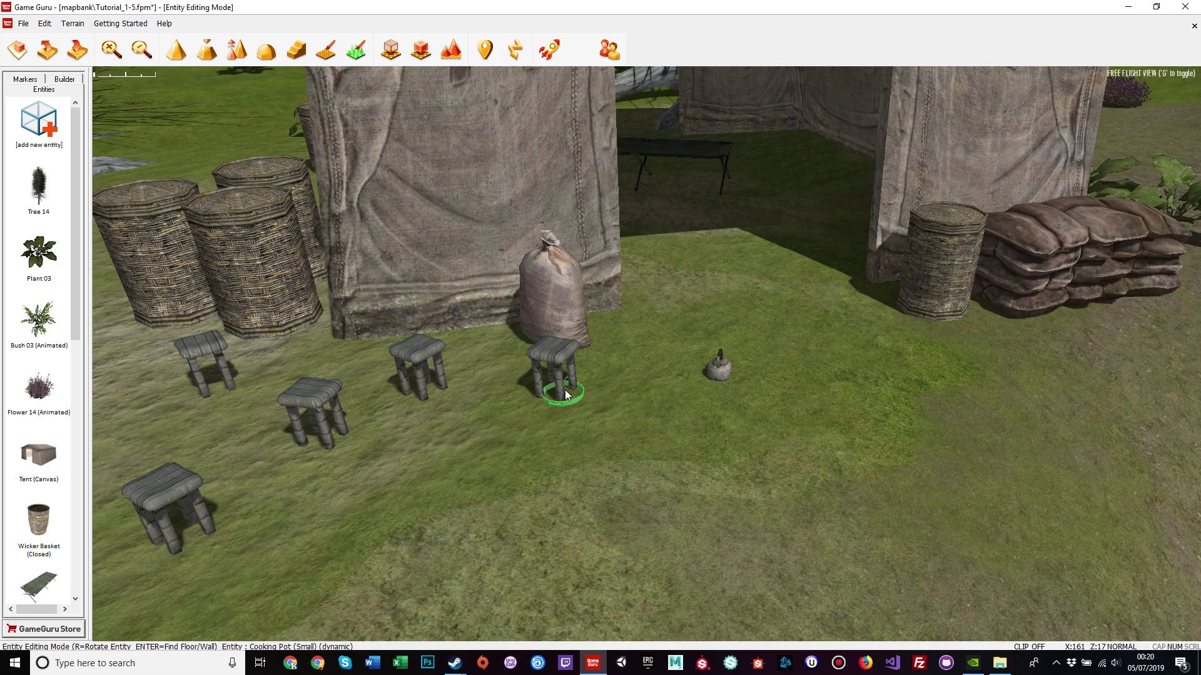
left_click(641, 404)
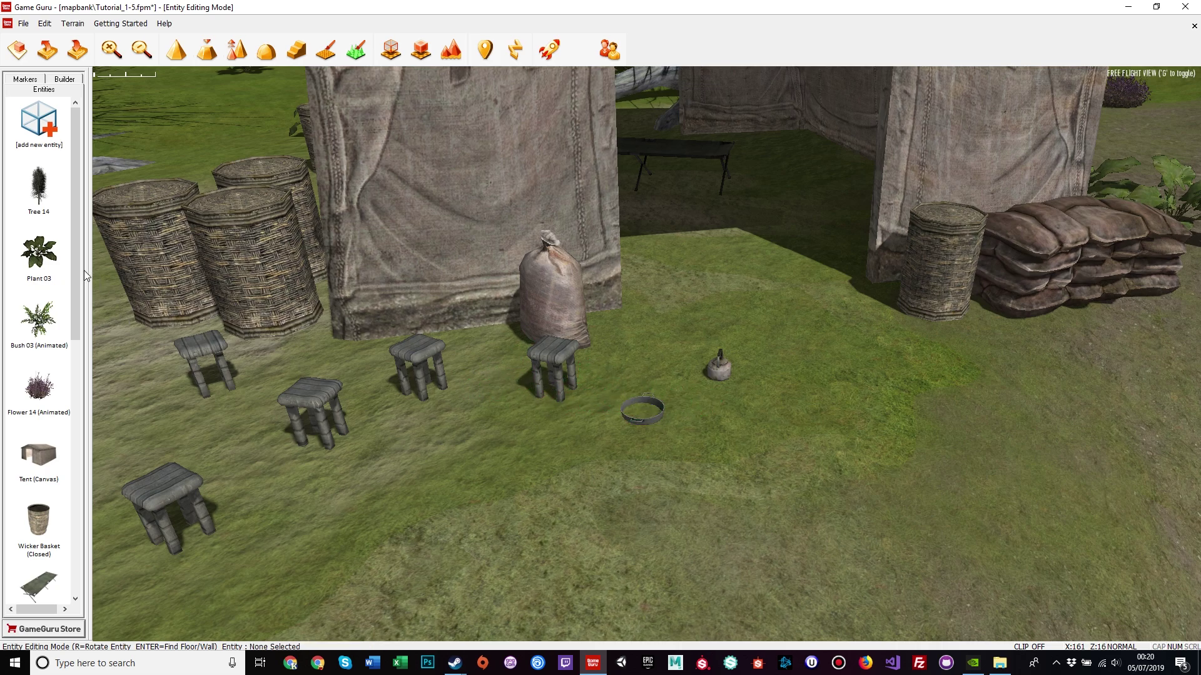
- Place a new Cooking Pot (Small) on the stool nearest the burlap sack and a Teapot (Camp) inside the pot
scroll(79, 298, "down", 1)
left_click_drag(79, 297, 69, 539)
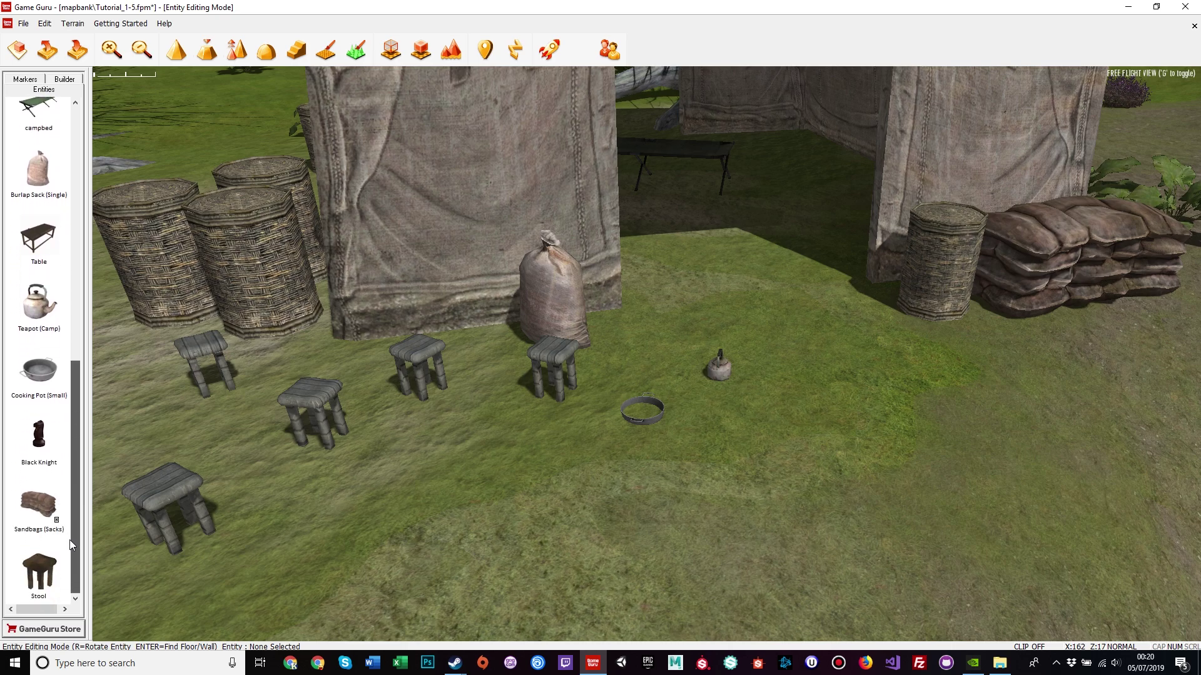
left_click(36, 373)
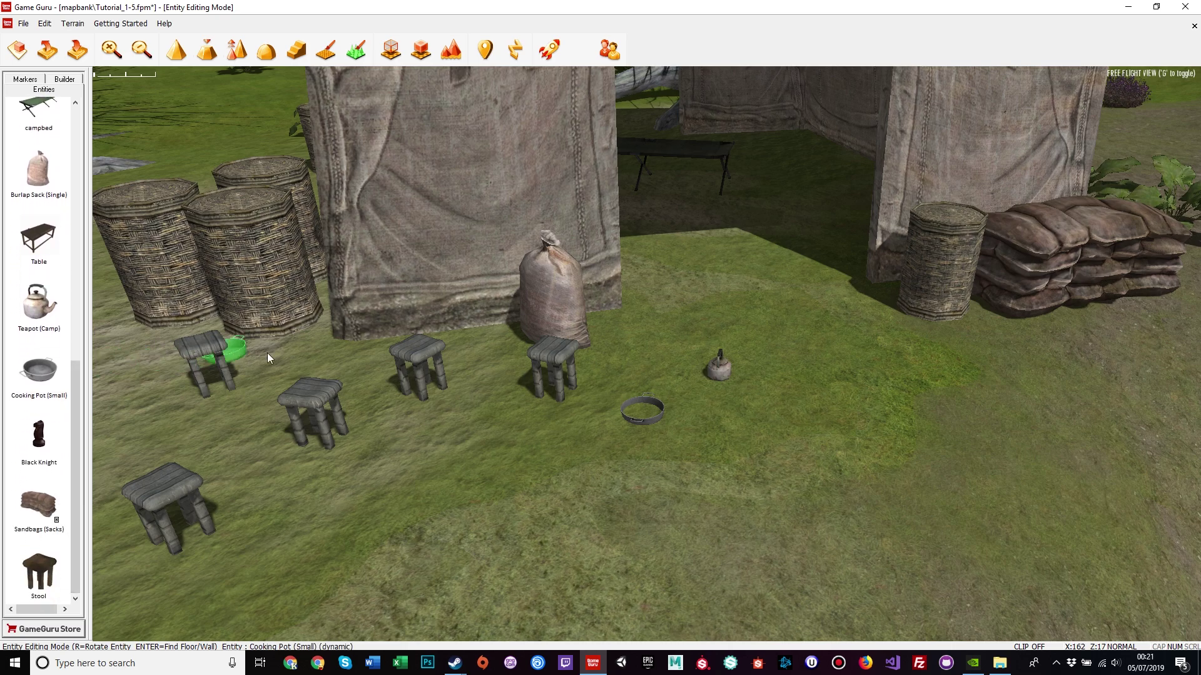
left_click(555, 350)
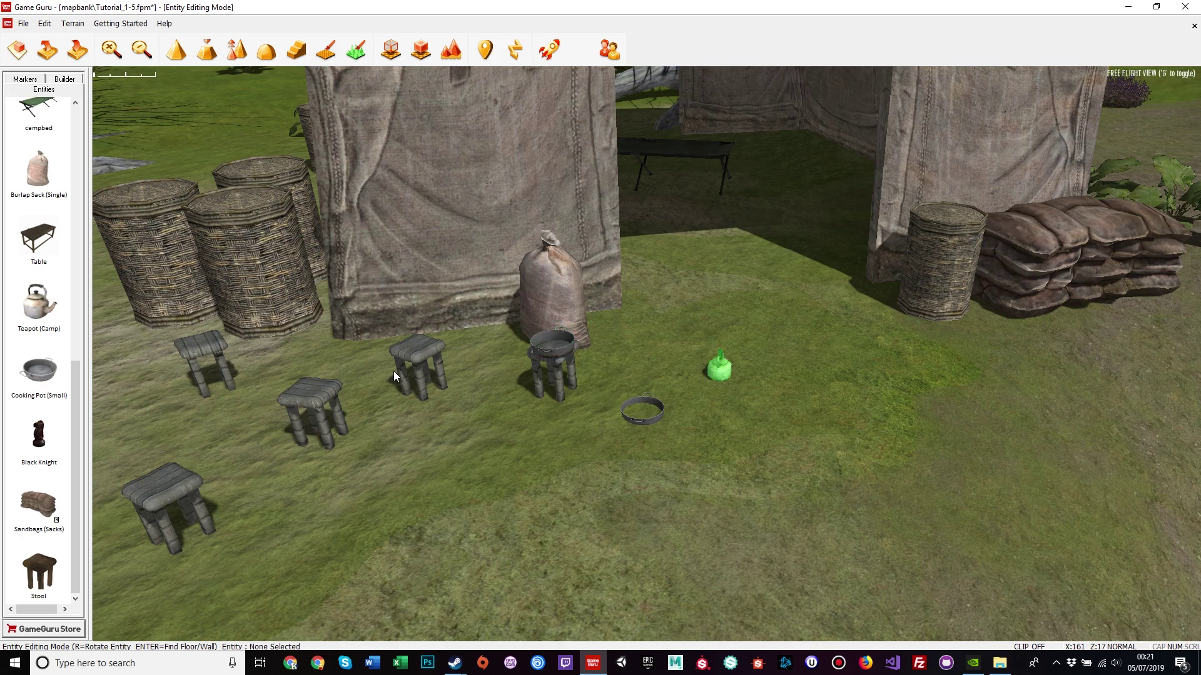
left_click(39, 303)
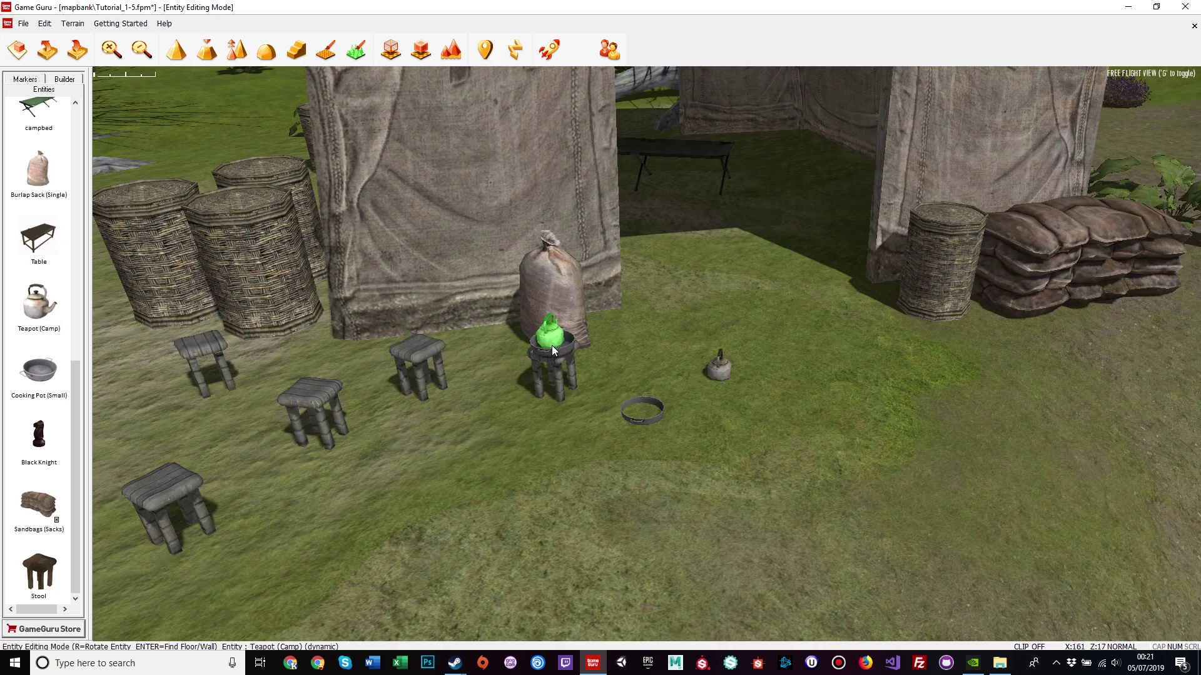
left_click(553, 346)
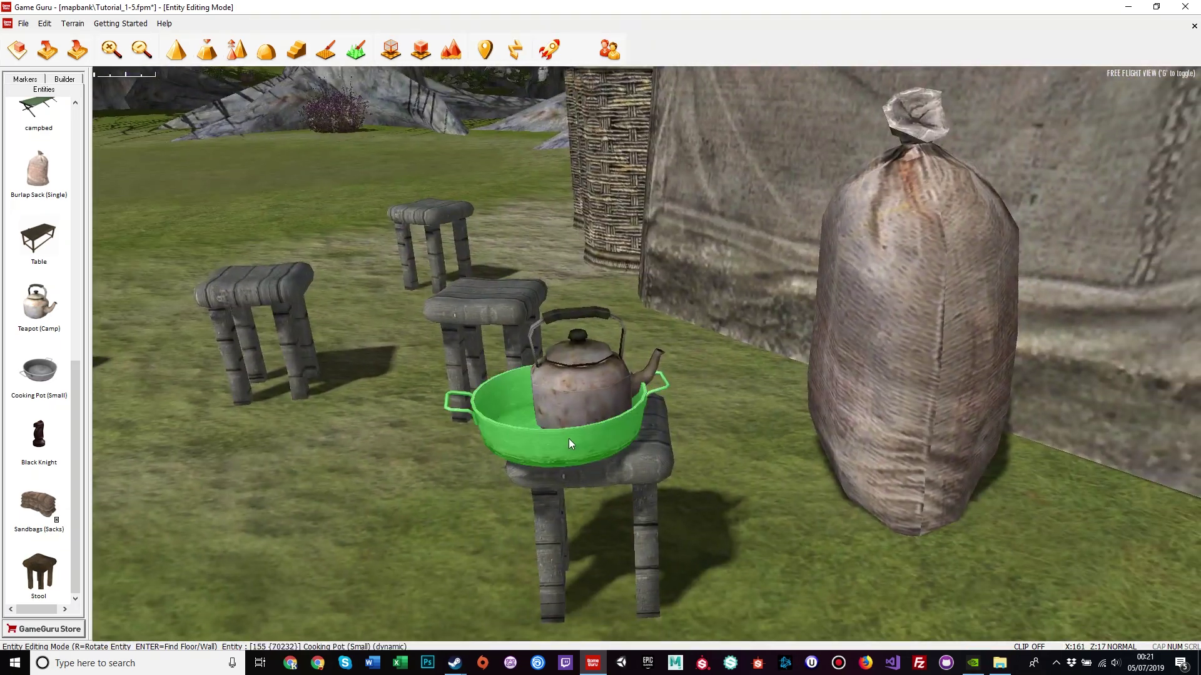
- Adjust the positions of the teapot and the cooking pot so they sit together centrally on the stool
left_click(573, 388)
left_click_drag(542, 399, 519, 404)
left_click_drag(534, 445, 554, 414)
left_click(561, 407)
left_click(468, 485)
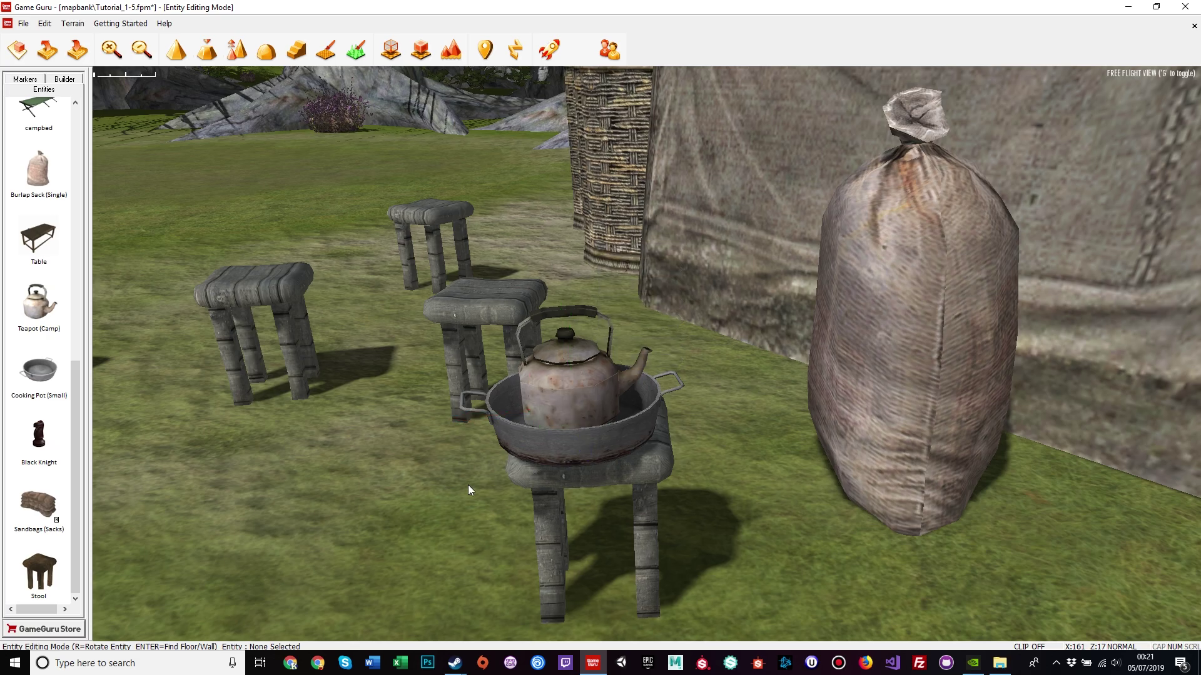
- Select the leftover teapot and cooking pot lying on the grass together and delete them
key("a")
right_click_drag(468, 486, 511, 502)
key("d")
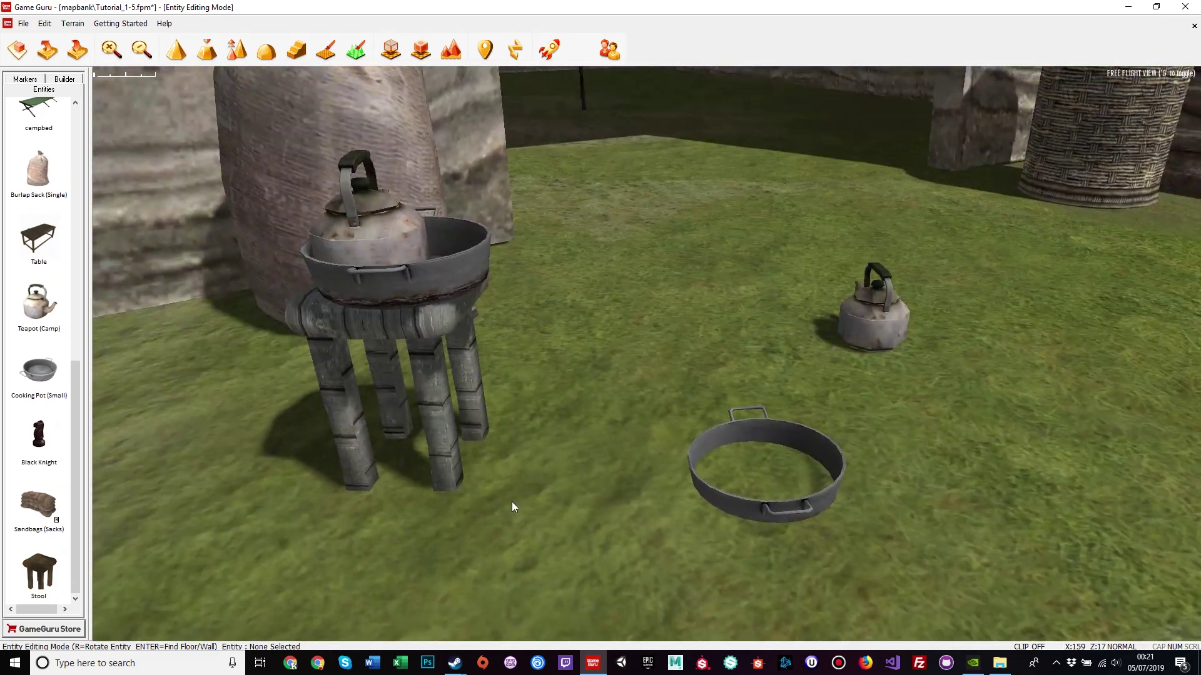
left_click_drag(623, 256, 1007, 566)
key("Delete")
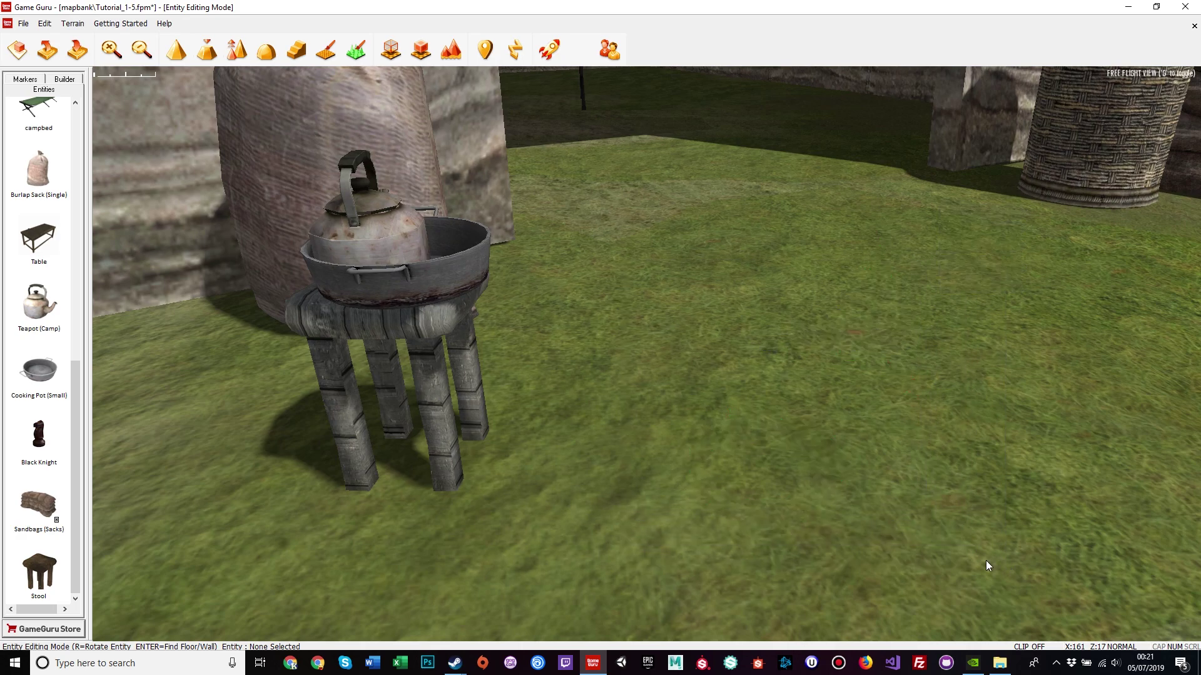
- Examine the whole campsite with the tent, stools, baskets and sandbags from a distance
right_click_drag(863, 553, 1007, 505)
key("s")
key("w")
key("s")
key("a")
key("s")
key("w")
right_click_drag(991, 557, 940, 588)
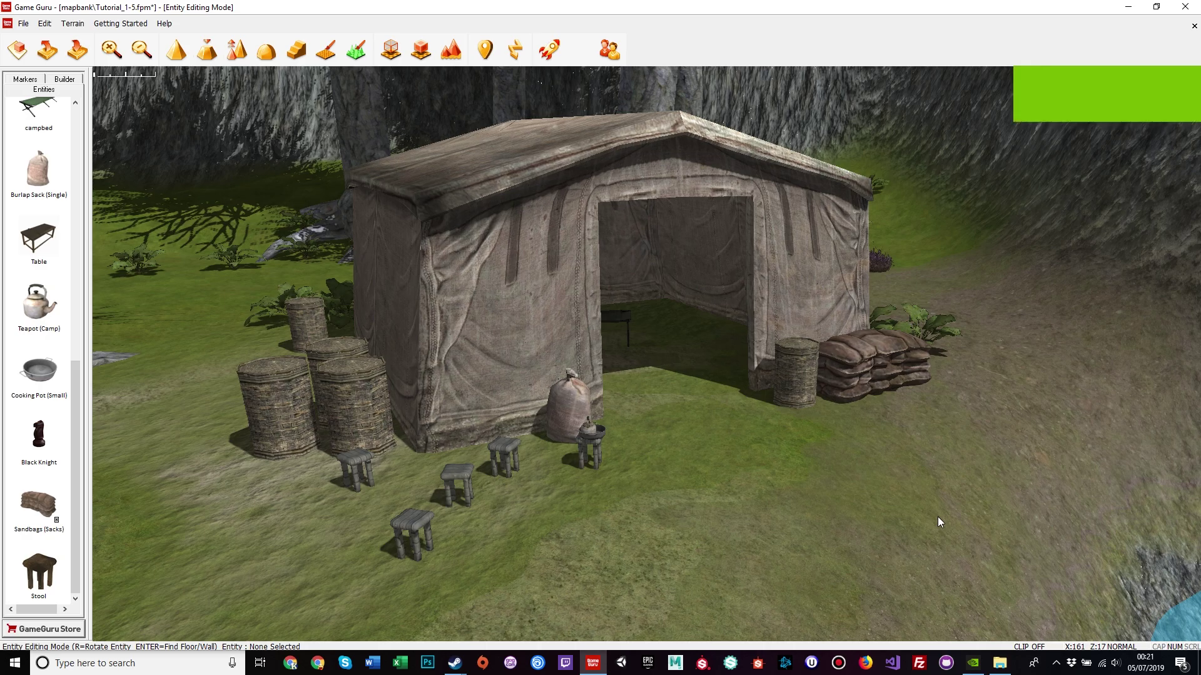
- Extract the camp bed inside the tent and place it in the rear corner along the side wall, beside the back opening
right_click_drag(763, 505, 661, 472)
key("w")
key("w")
key("s")
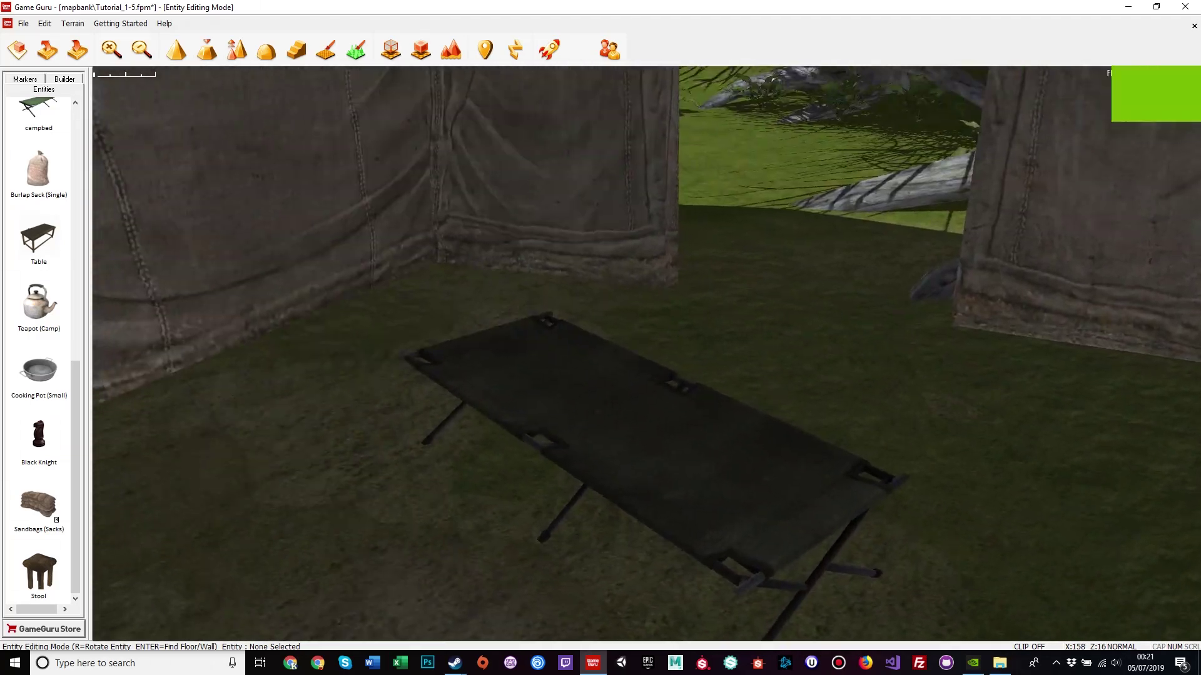
left_click(661, 472)
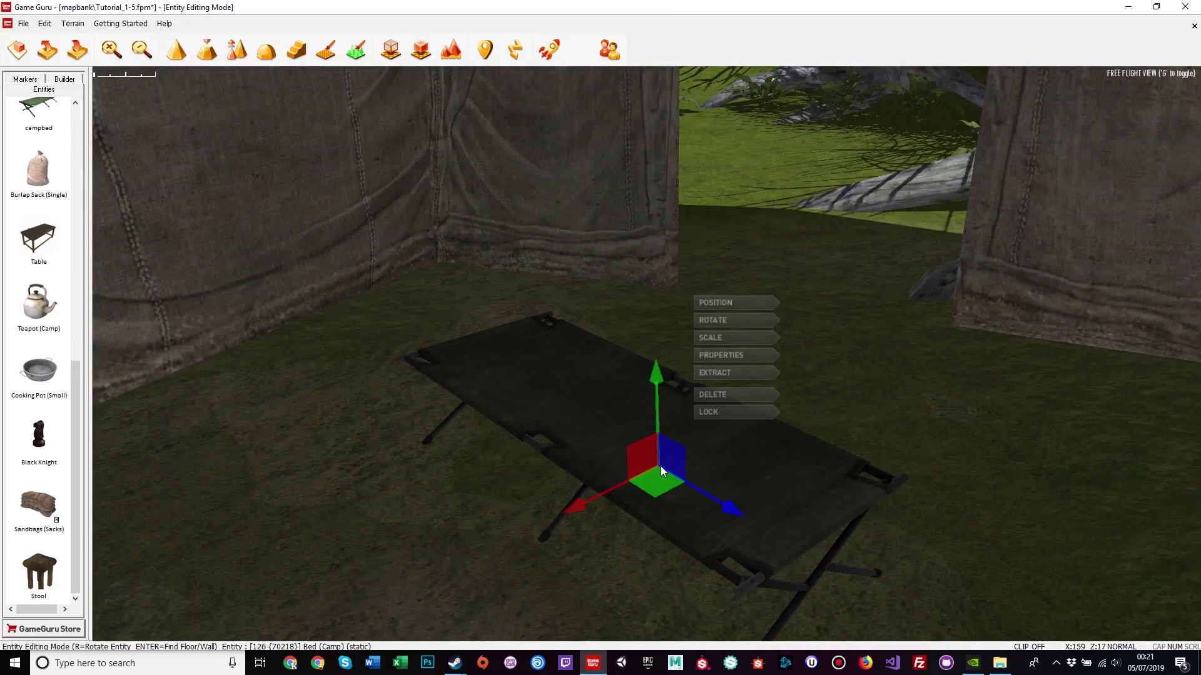
left_click(710, 373)
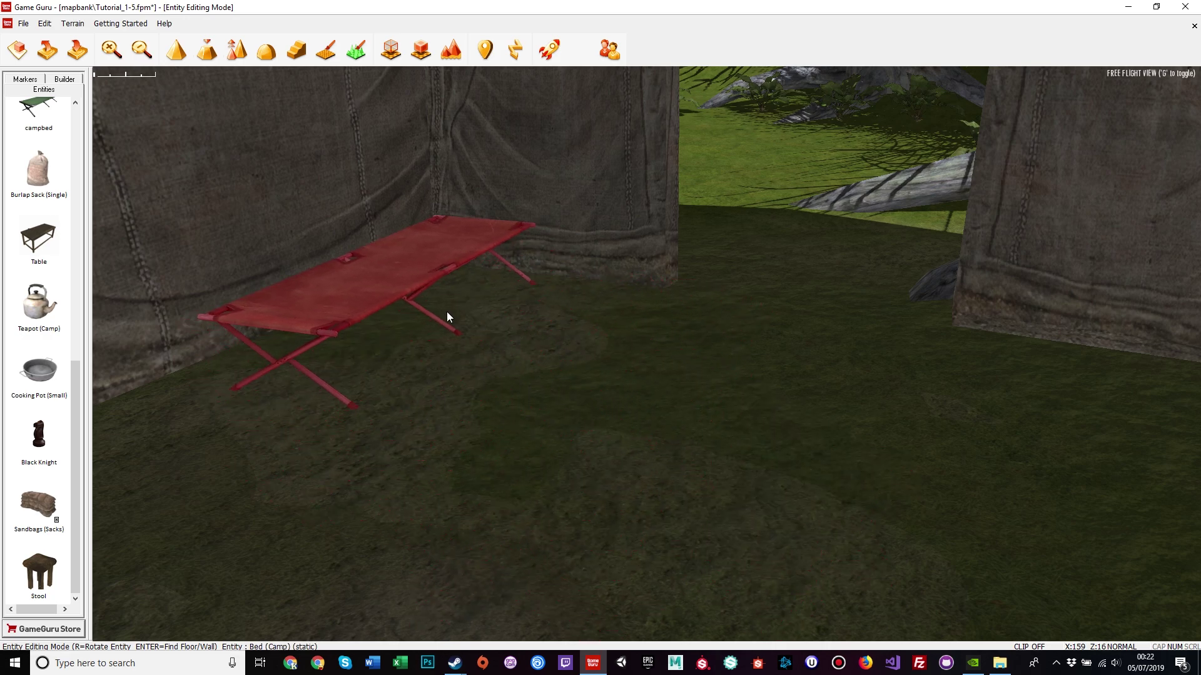
left_click(447, 311)
- Place another Bed (Camp) in the opposite rear corner of the tent, rotated to stand end-on to the side wall
right_click_drag(510, 358, 751, 354)
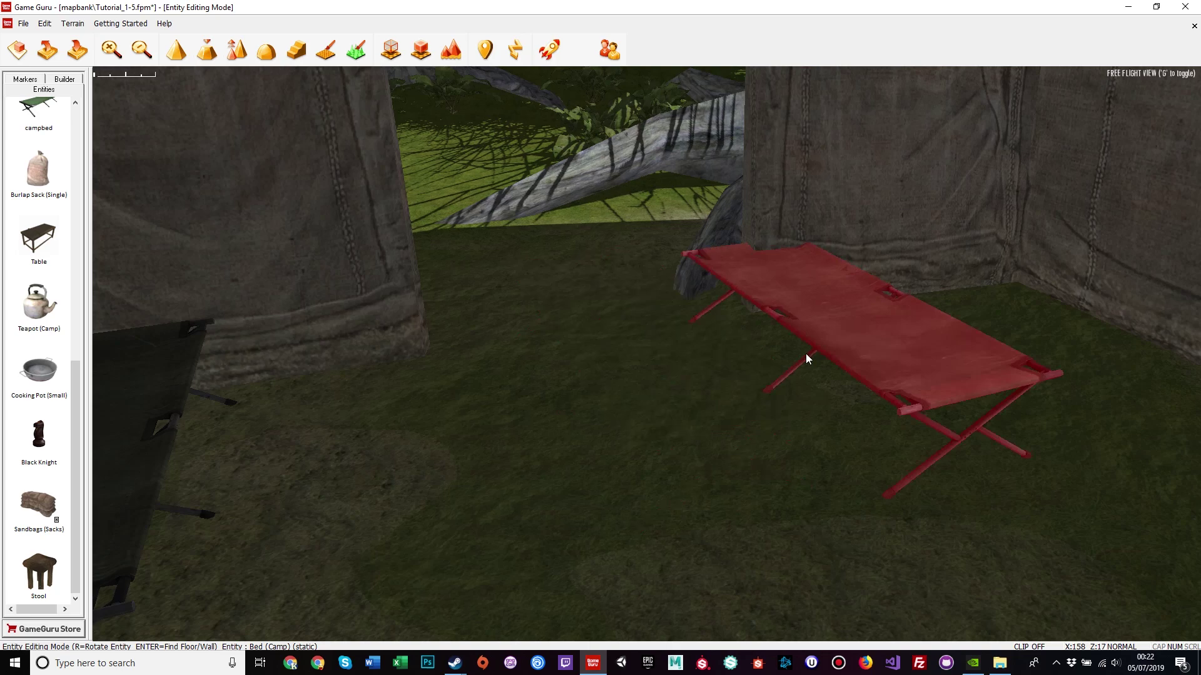
key("s")
key("r")
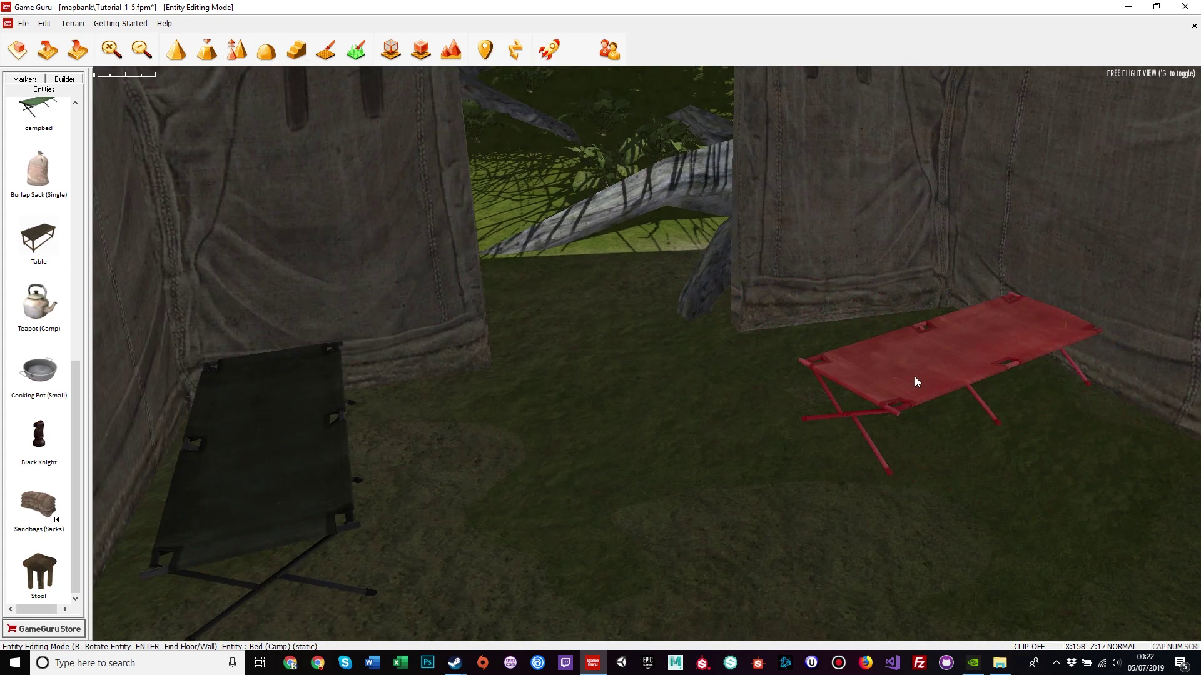
key("r")
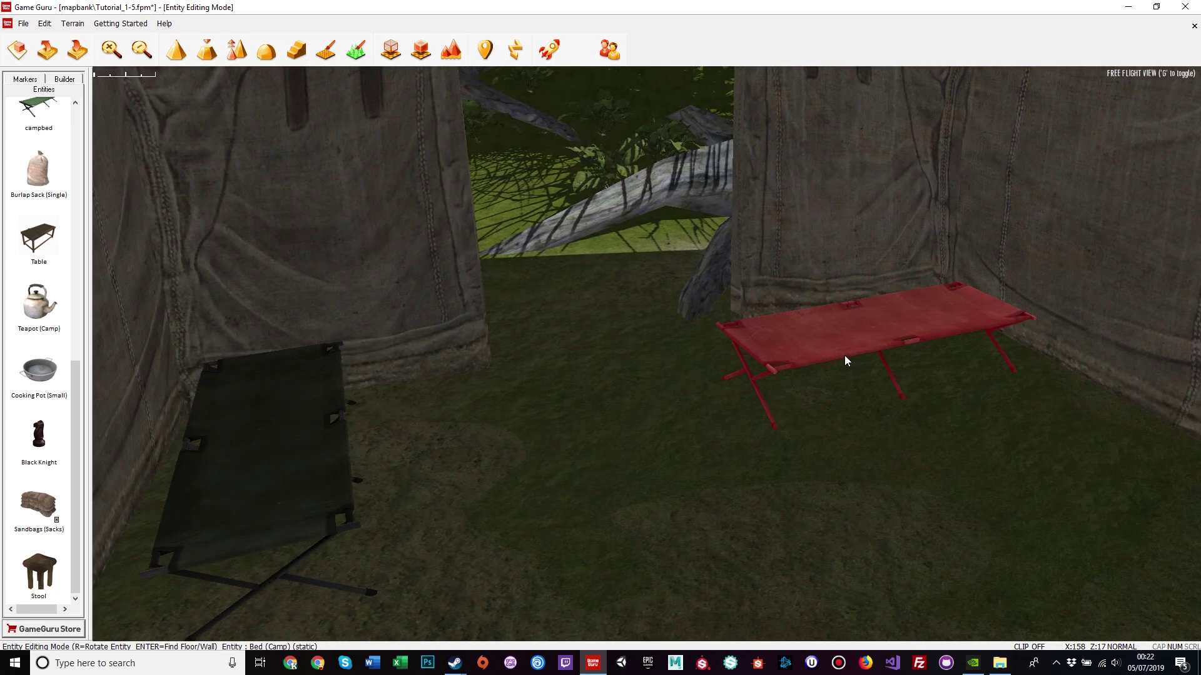
left_click(835, 340)
- Try the campbed entity from the library on the tent floor and delete it again
right_click_drag(835, 344, 1125, 369)
key("s")
right_click_drag(2, 294, 1, 313)
key("w")
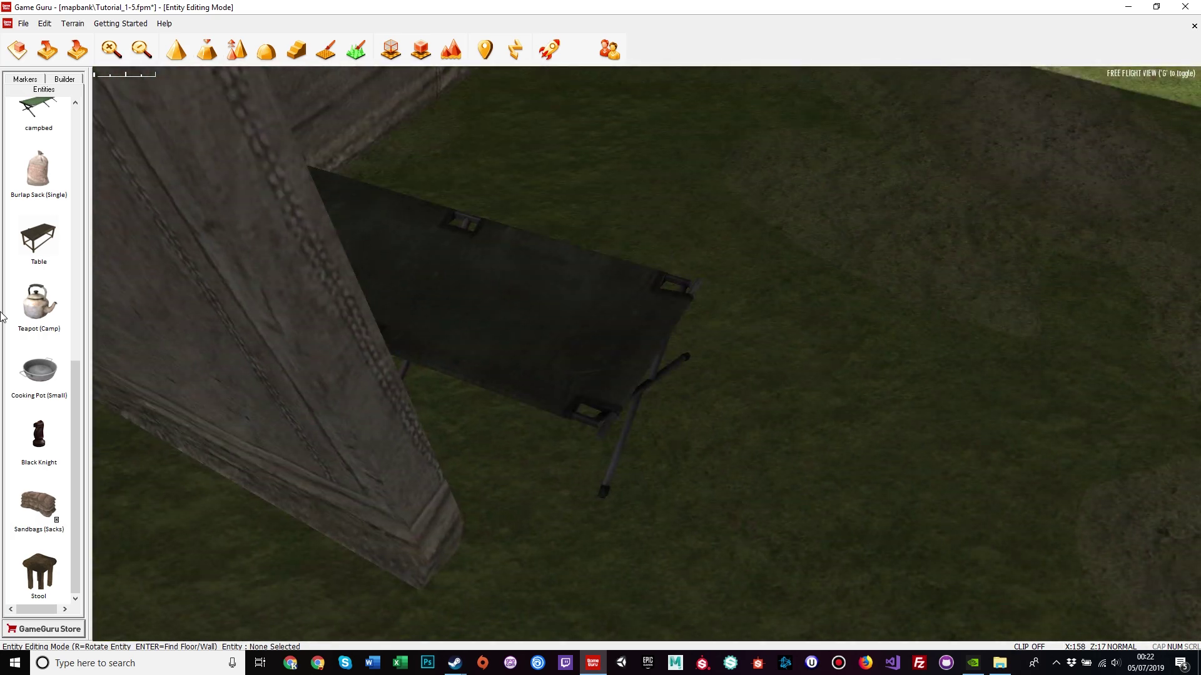
left_click_drag(78, 371, 71, 268)
left_click(38, 330)
right_click_drag(937, 312, 932, 215)
left_click(793, 341)
left_click(824, 343)
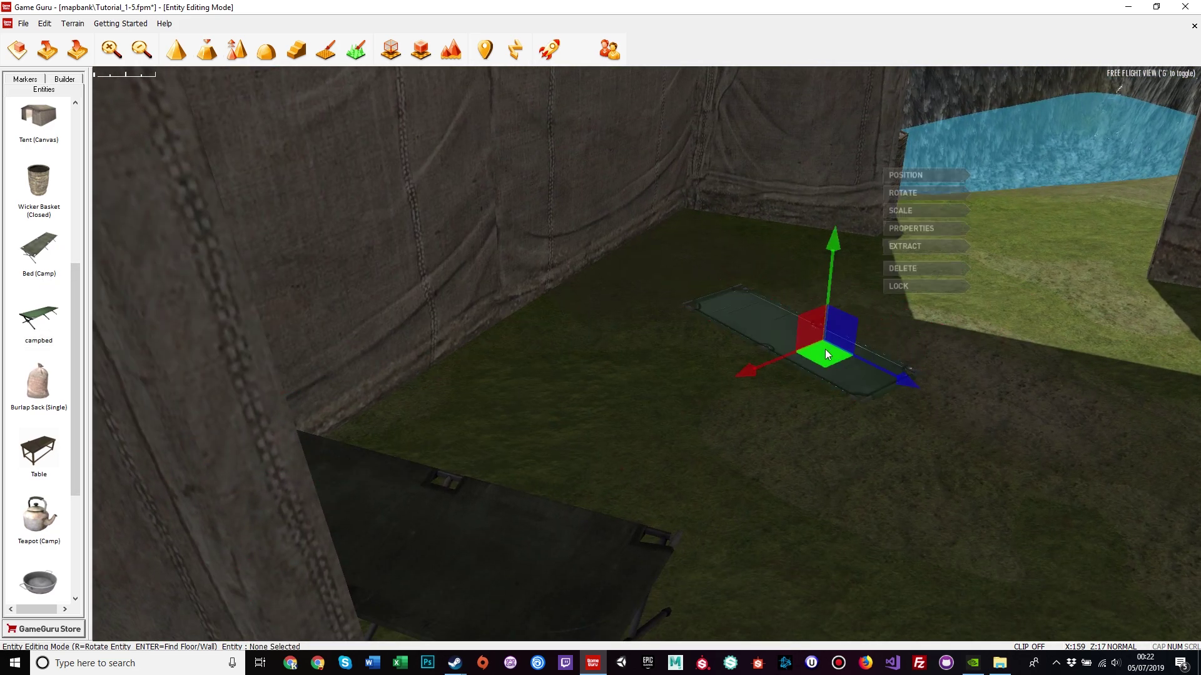
key("Delete")
- Place a Bed (Camp) midway along the side wall next to the rear-corner bed, rotated to line up with it
left_click(27, 249)
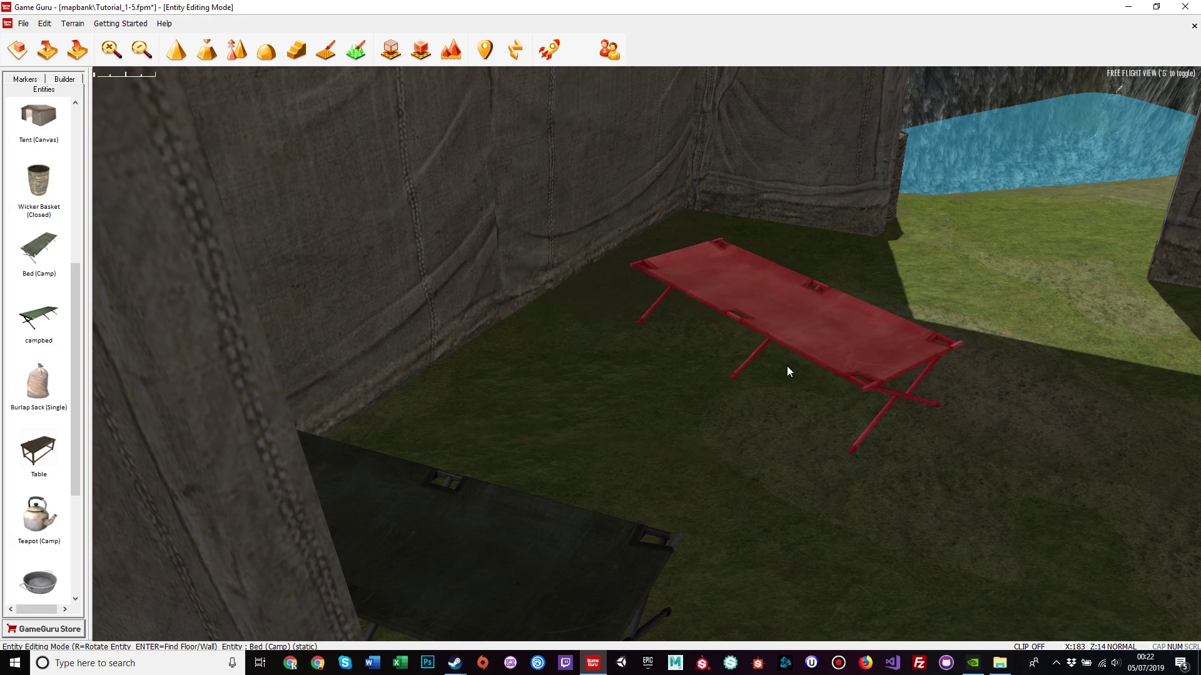
key("r")
key("r")
key("r")
key("r")
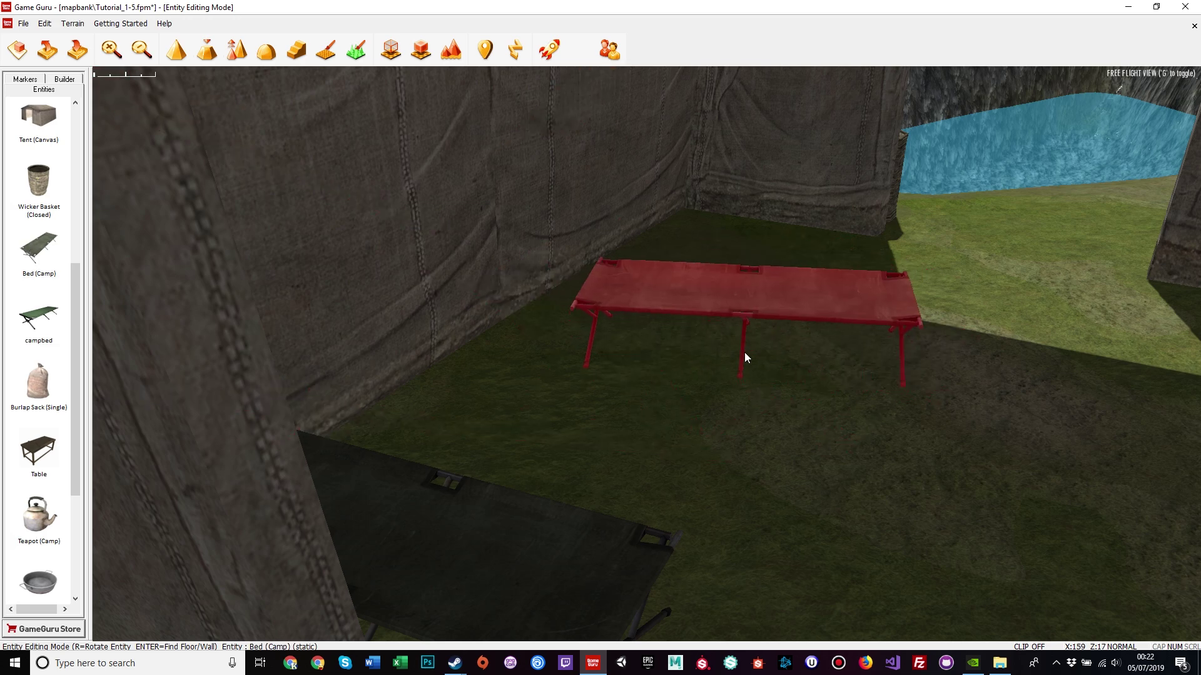
left_click(673, 374)
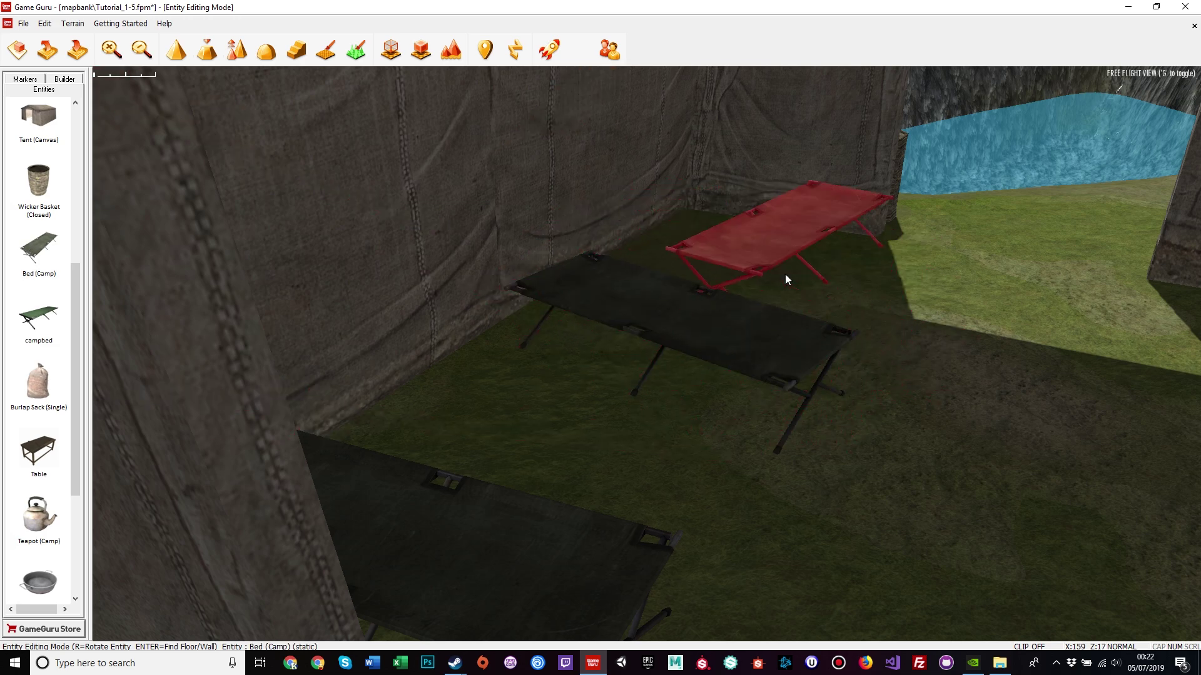
- Rotate and place one more Bed (Camp) at the end of the row, in the corner beside the tent's front entrance
key("r")
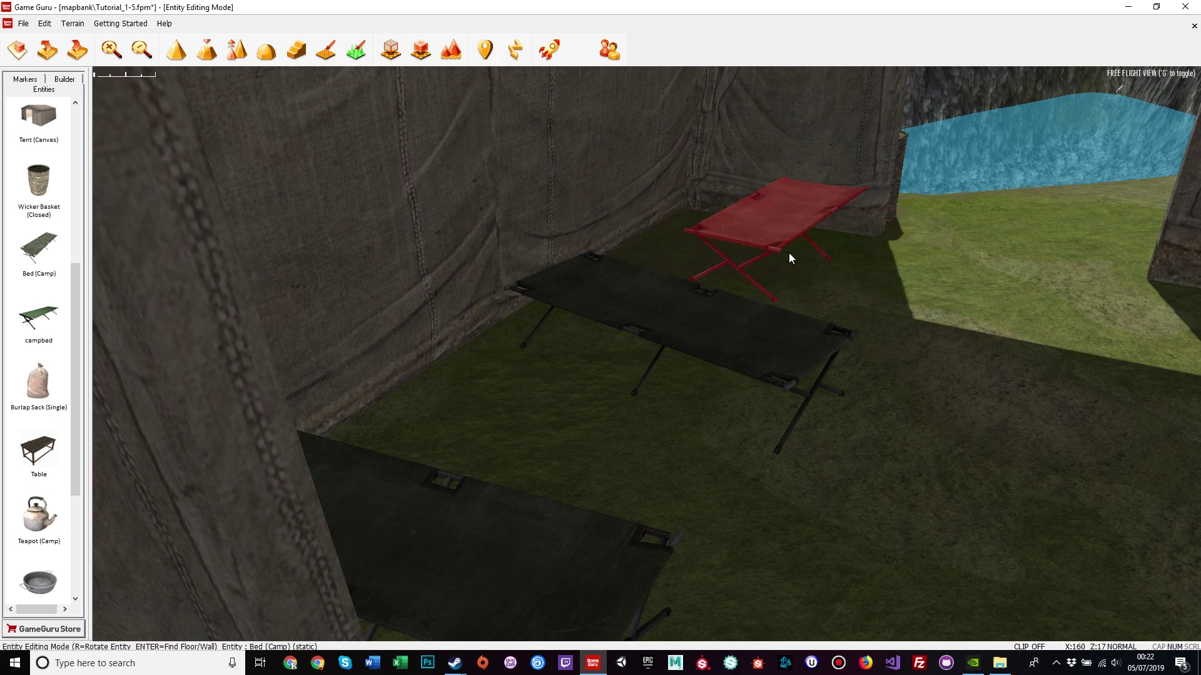
key("r")
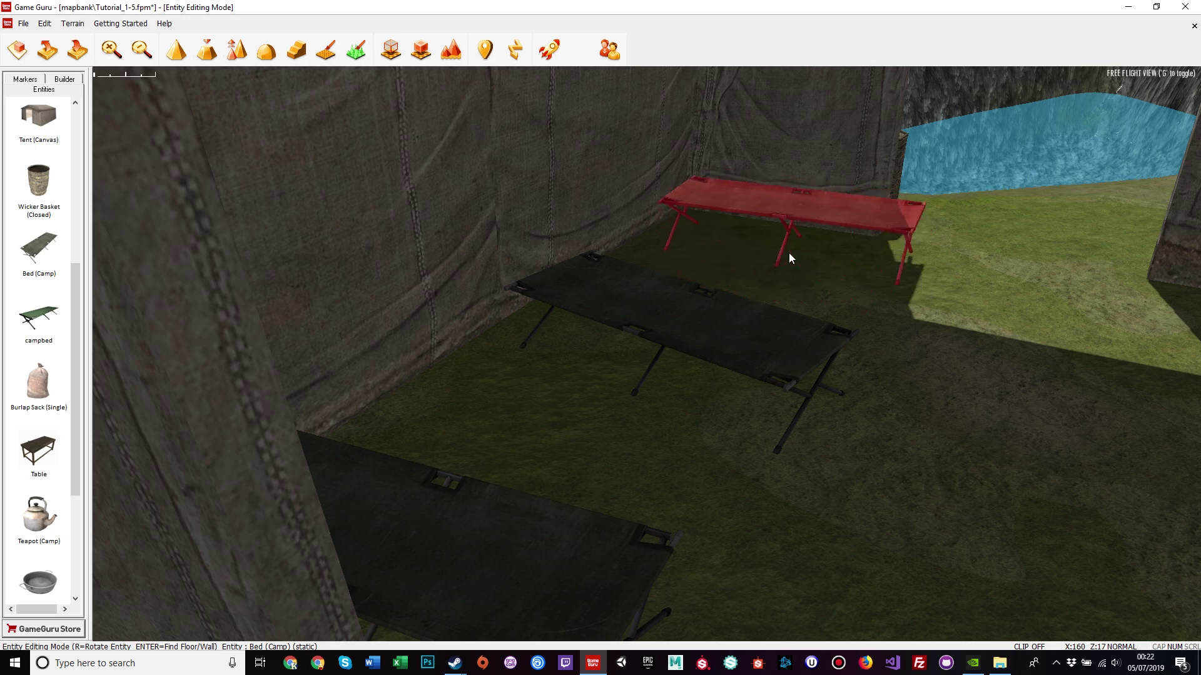
left_click(776, 256)
- Examine the arrangement of camp beds inside the tent
right_click_drag(776, 257, 657, 250)
key("w")
key("w")
key("s")
key("w")
key("w")
key("s")
key("w")
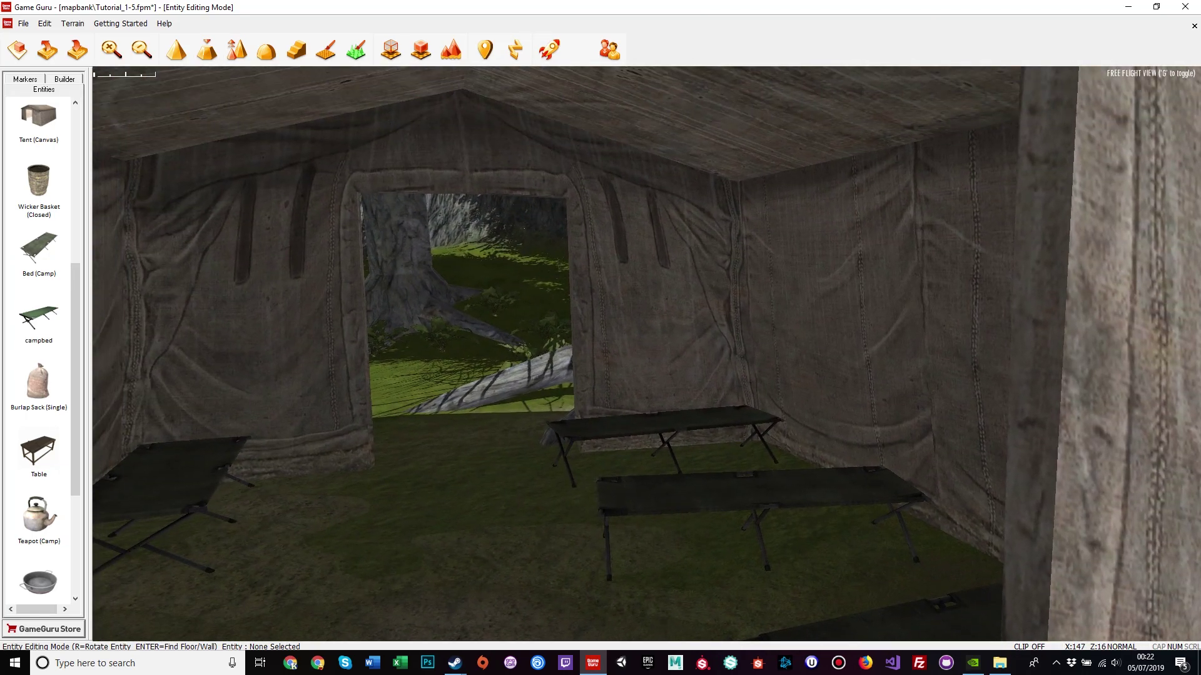
- Examine the tent's exterior from above and the teapot and cooking pot on the stool up close
key("s")
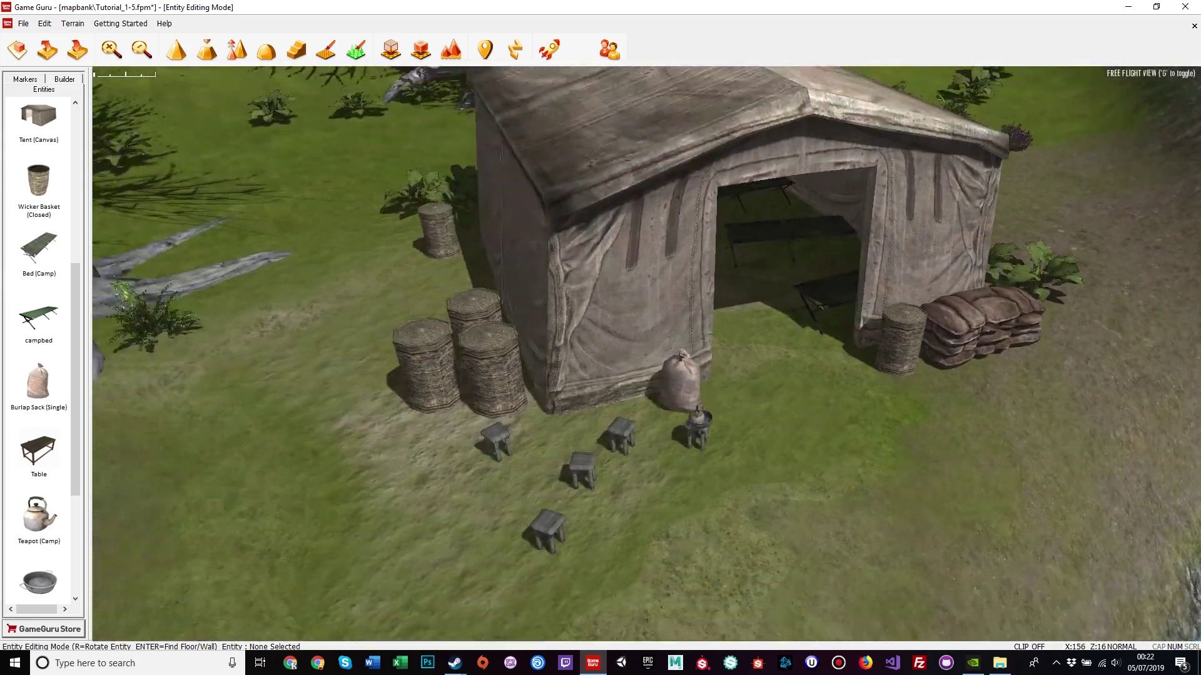
key("s")
key("w")
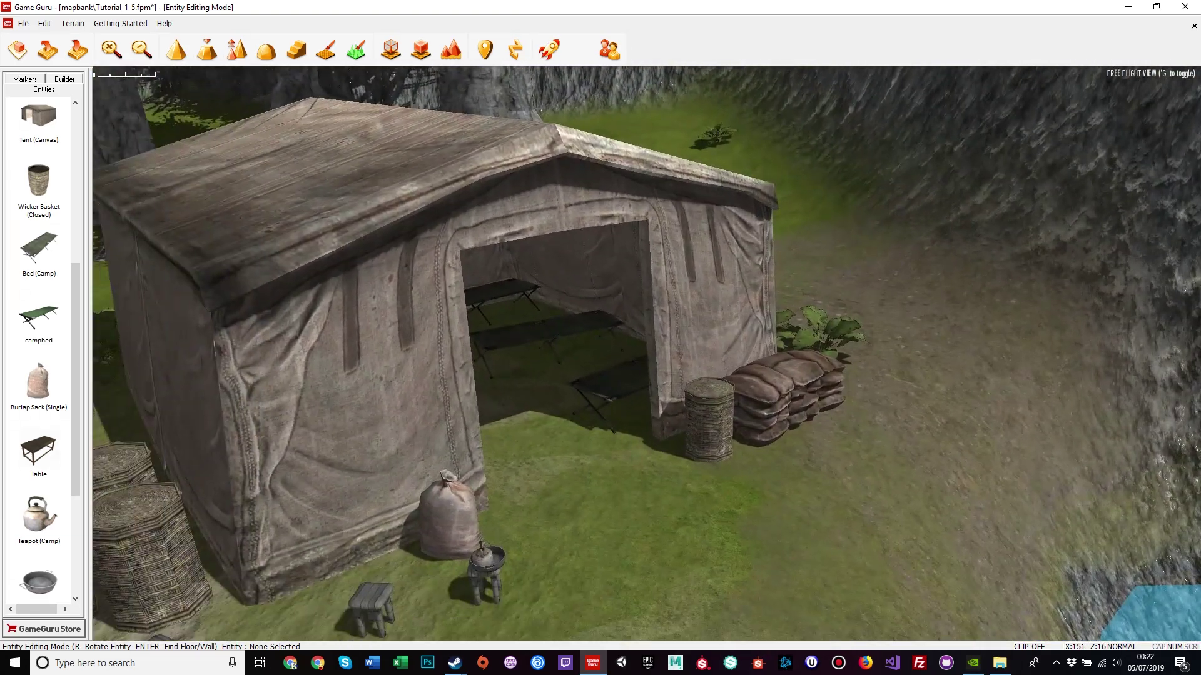
key("s")
key("w")
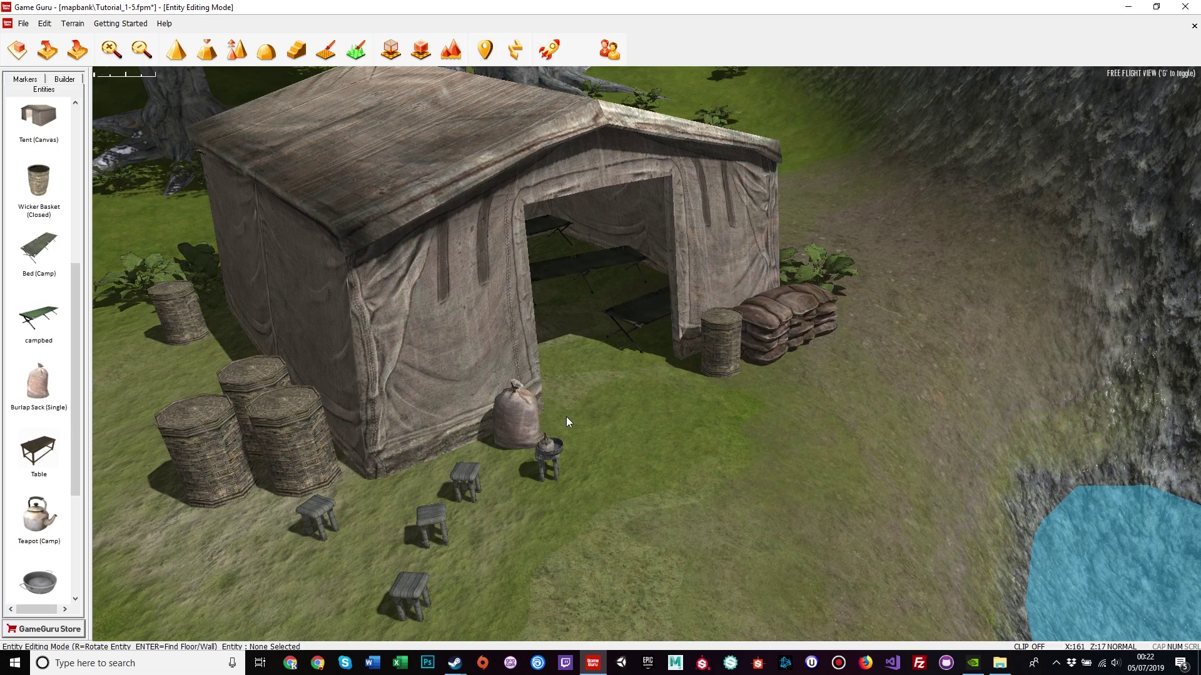
key("d")
right_click_drag(644, 477, 525, 460)
key("w")
right_click_drag(568, 339, 578, 347)
key("w")
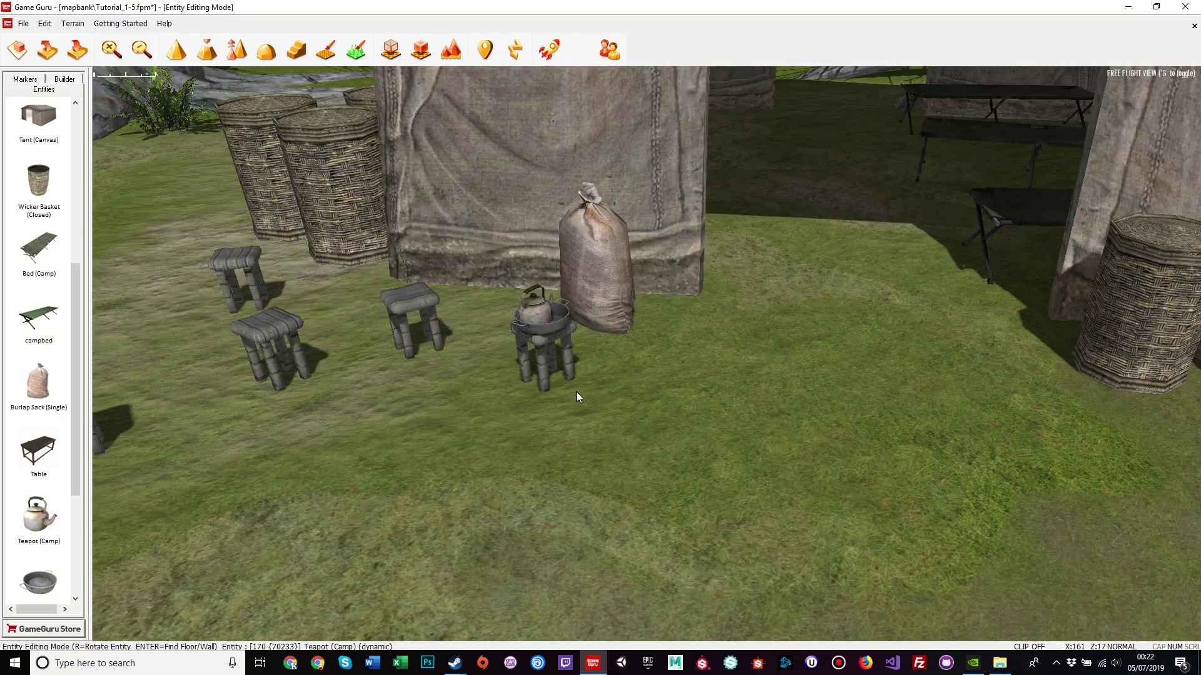
- Examine the furnished campsite and the nearby water from several sides, ending at the sandbag side of the tent
key("s")
key("a")
right_click_drag(576, 392, 616, 381)
key("s")
key("w")
key("a")
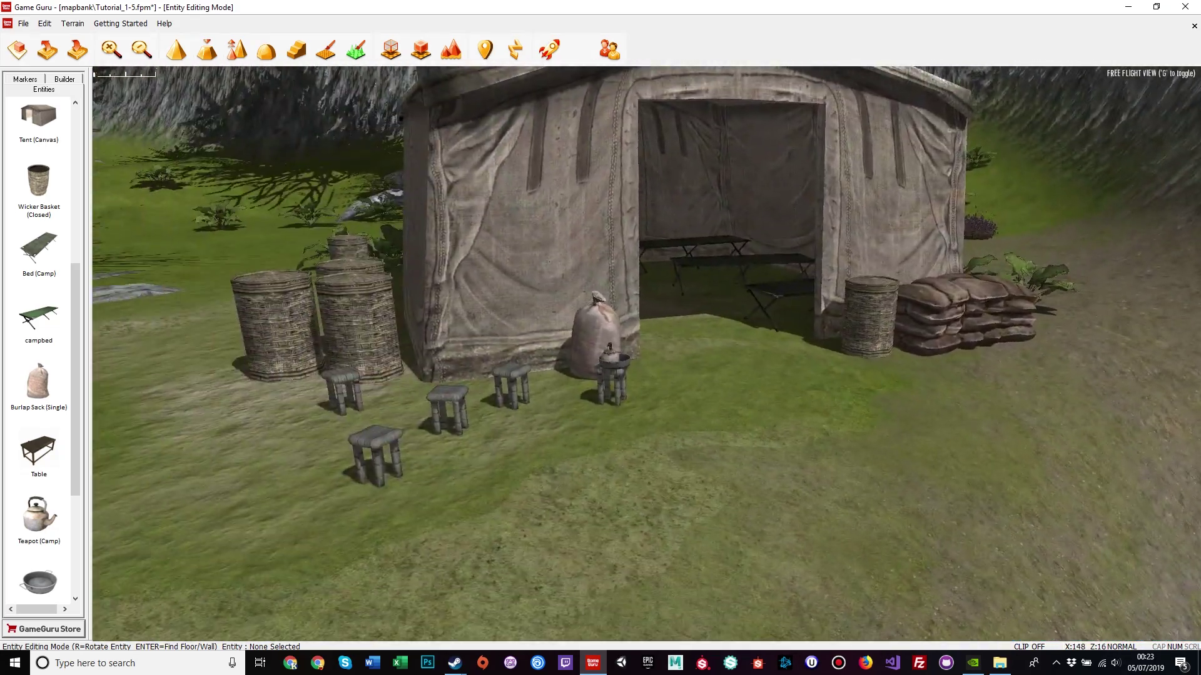
key("d")
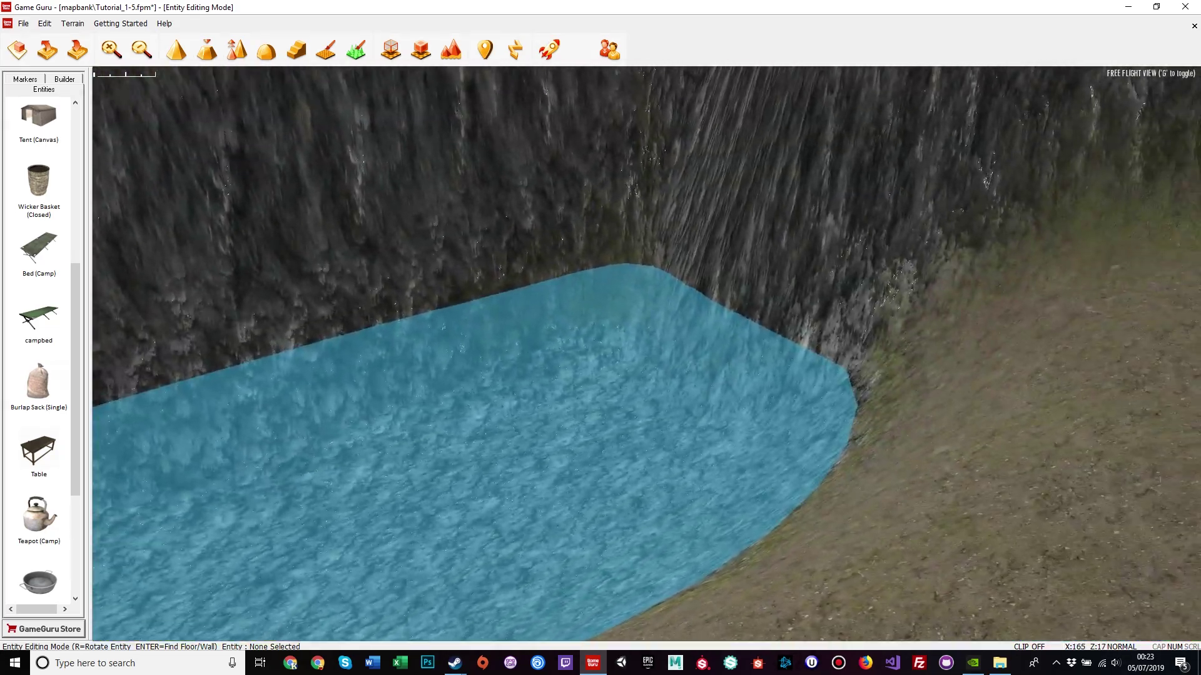
key("a")
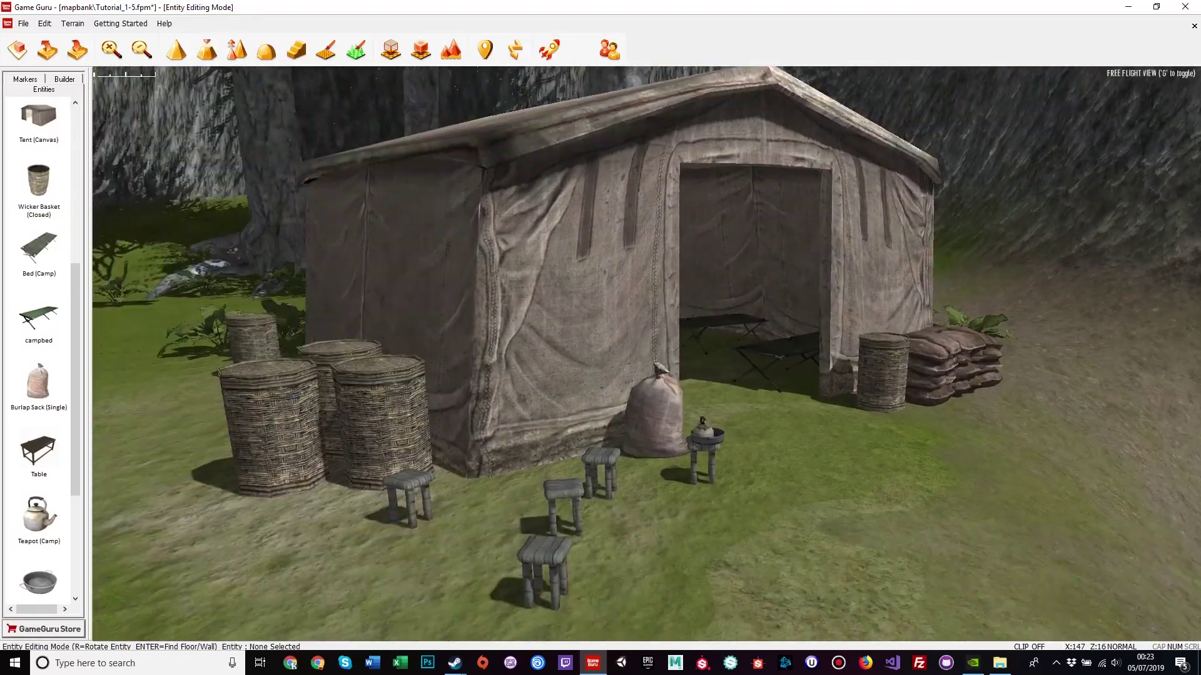
key("d")
right_click_drag(646, 354, 626, 382)
key("a")
key("d")
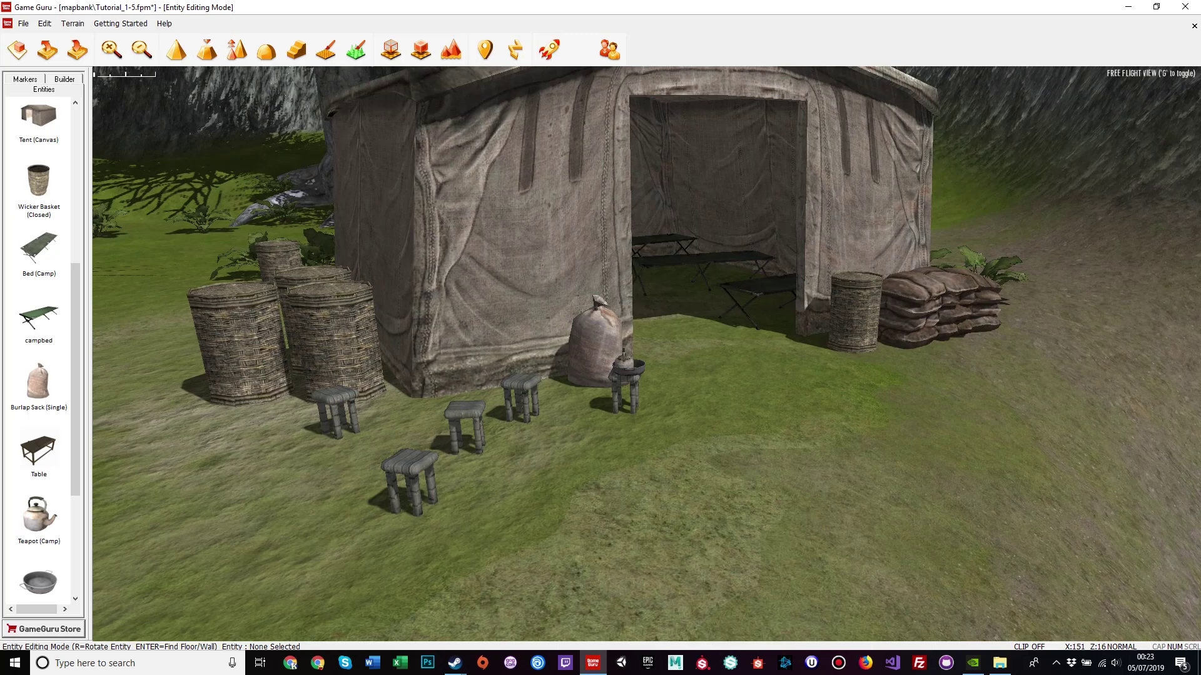
key("s")
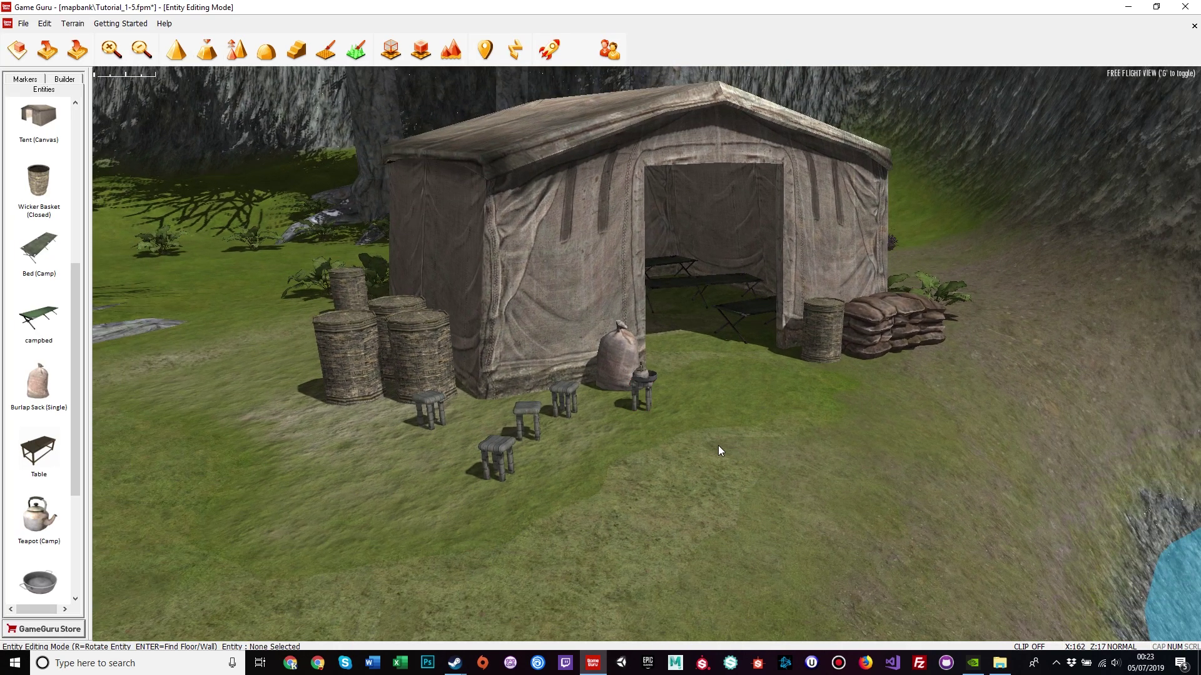
key("d")
right_click_drag(718, 445, 554, 428)
key("d")
key("d")
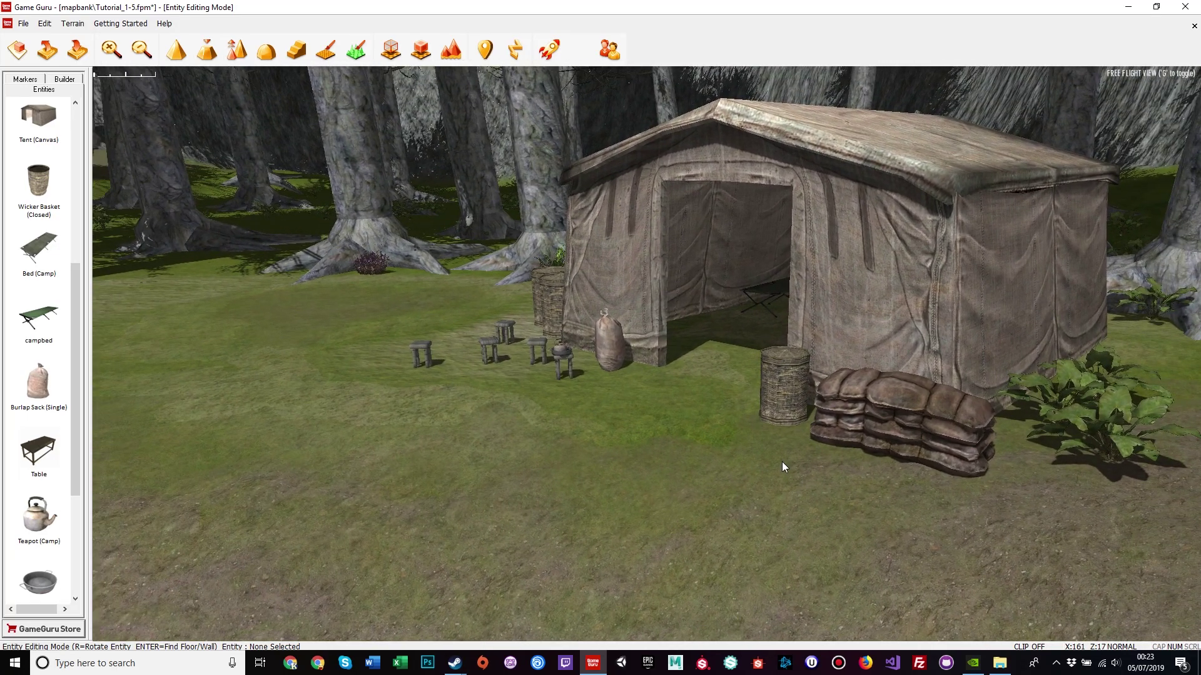